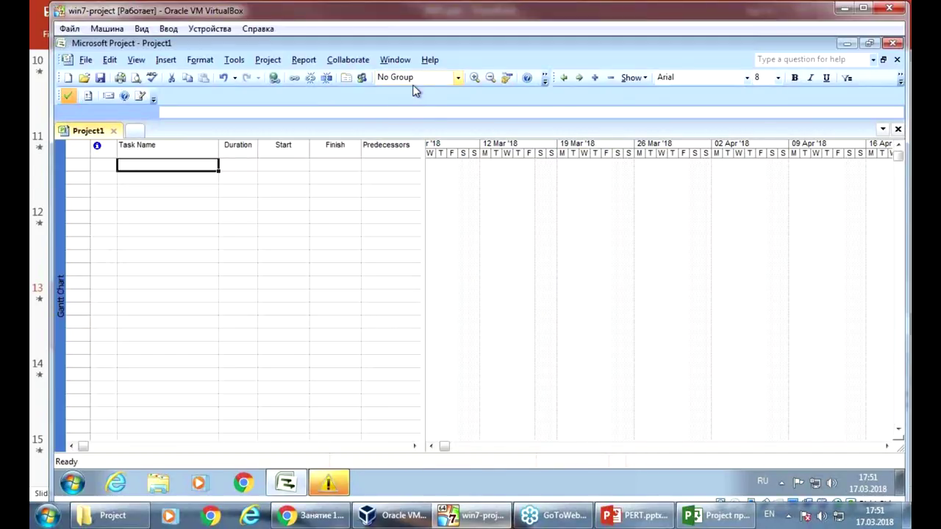
Show the PERT Analysis toolbar and review the PERT duration weights without changing them
{"action": "right_click", "coordinate": [410, 98]}
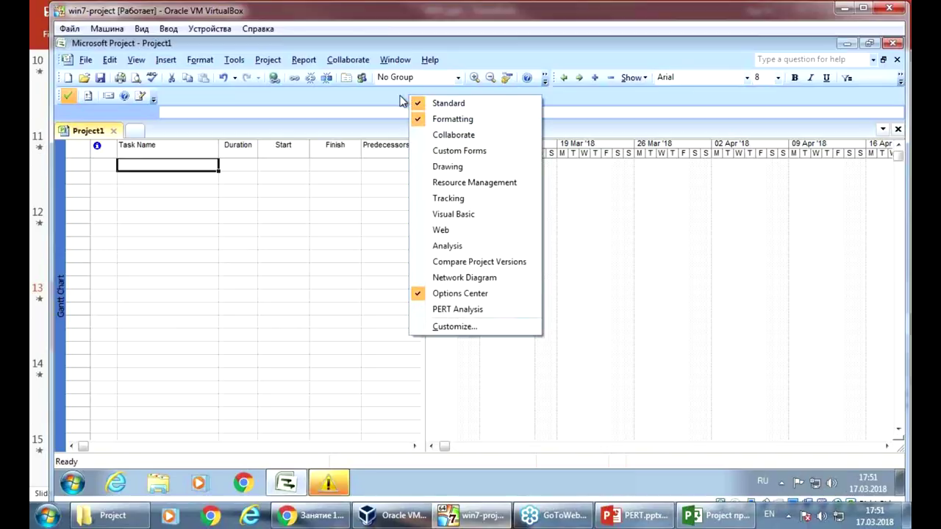
{"action": "left_click", "coordinate": [456, 310]}
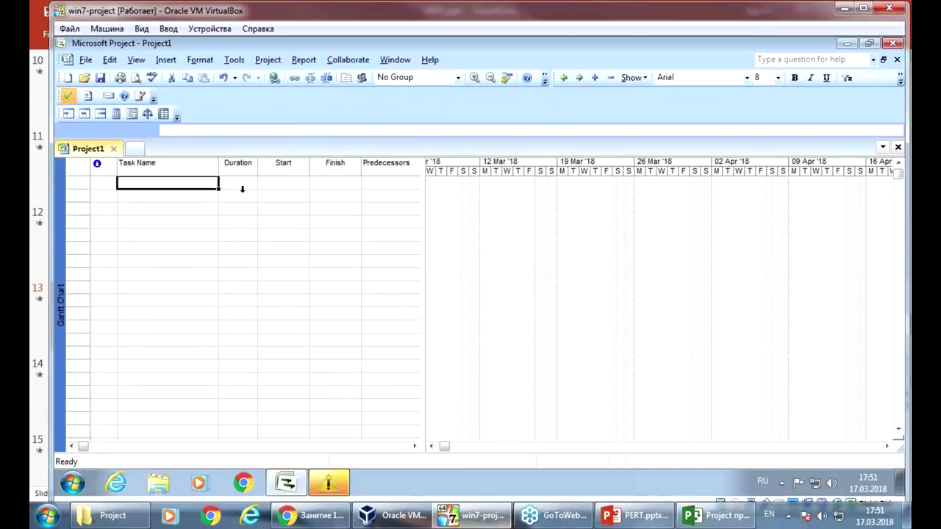
{"action": "left_click", "coordinate": [148, 114]}
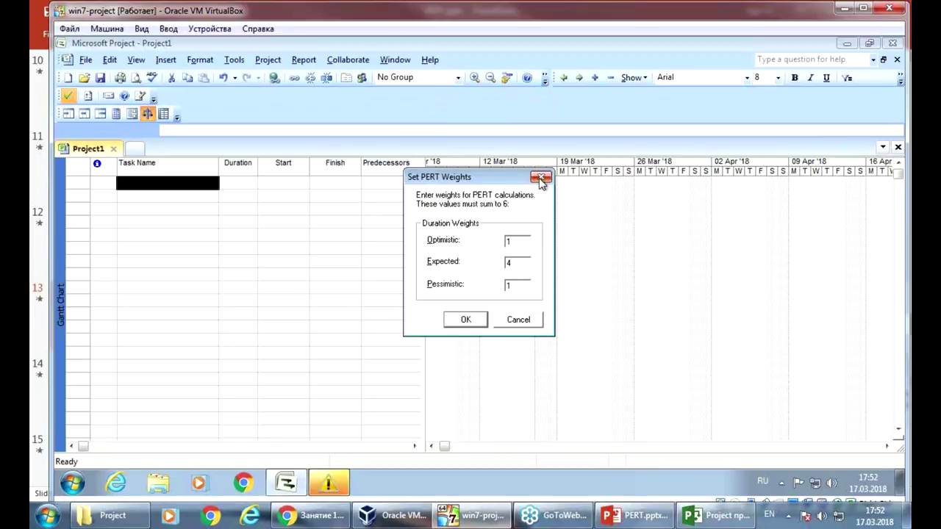
{"action": "left_click", "coordinate": [541, 178]}
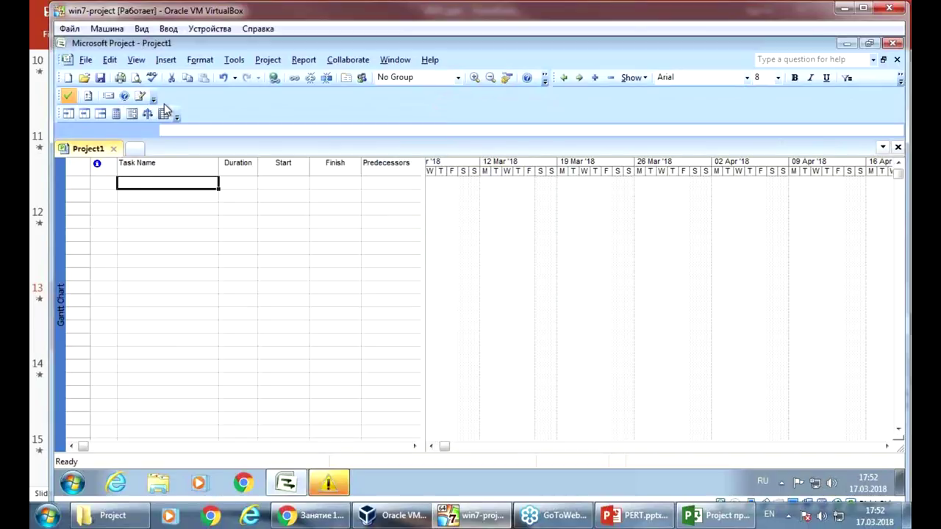
Switch to PERT.pptx in PowerPoint and compare the duration formulas on slide 12 with the PERT weights in Microsoft Project
{"action": "left_click", "coordinate": [638, 517]}
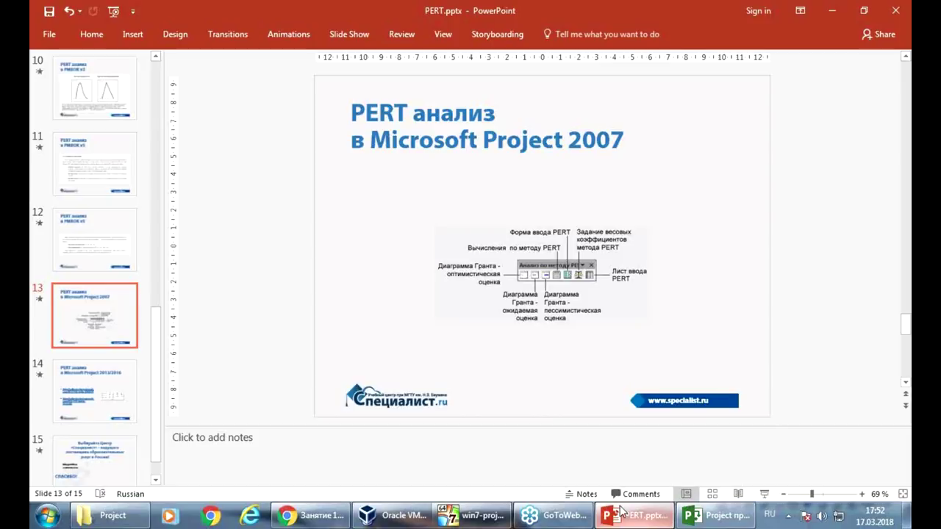
{"action": "left_click", "coordinate": [117, 261]}
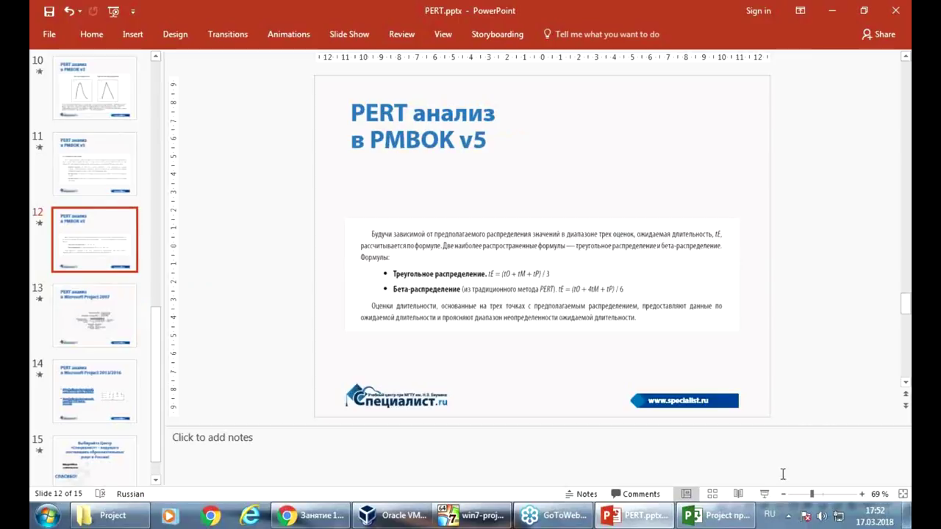
{"action": "left_click", "coordinate": [474, 515]}
{"action": "left_click", "coordinate": [147, 114]}
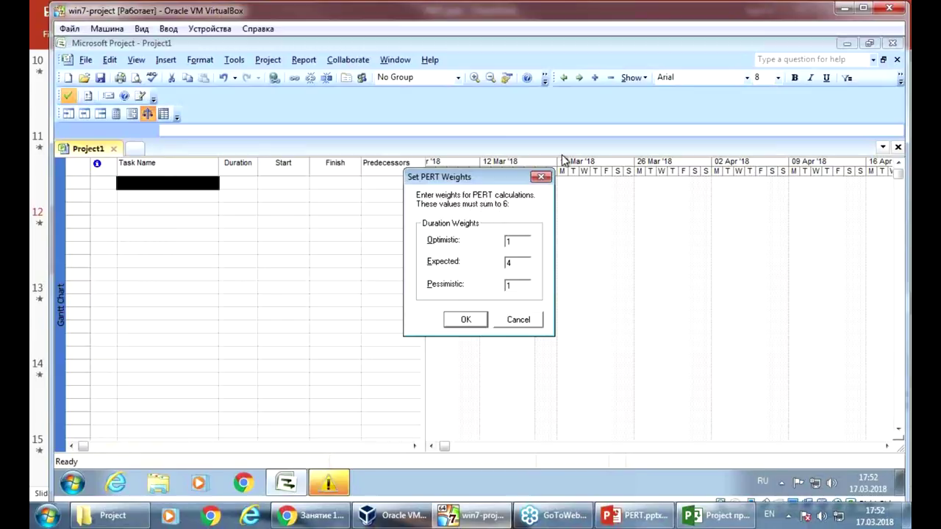
{"action": "left_click", "coordinate": [542, 178]}
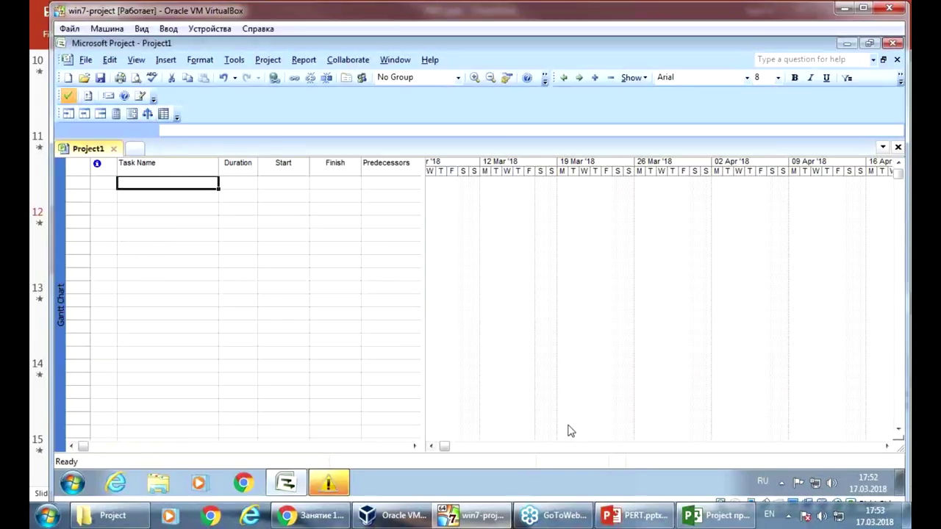
{"action": "mouse_move", "coordinate": [497, 516]}
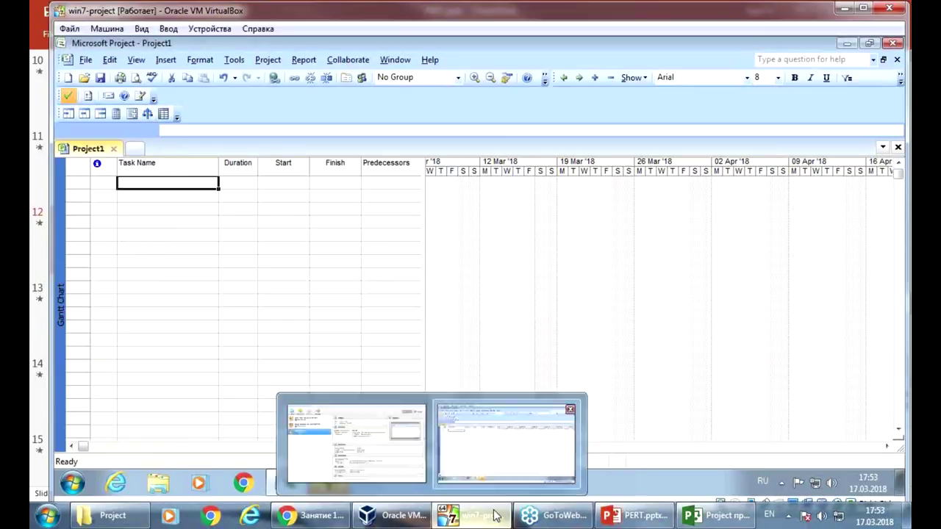
{"action": "left_click", "coordinate": [630, 516]}
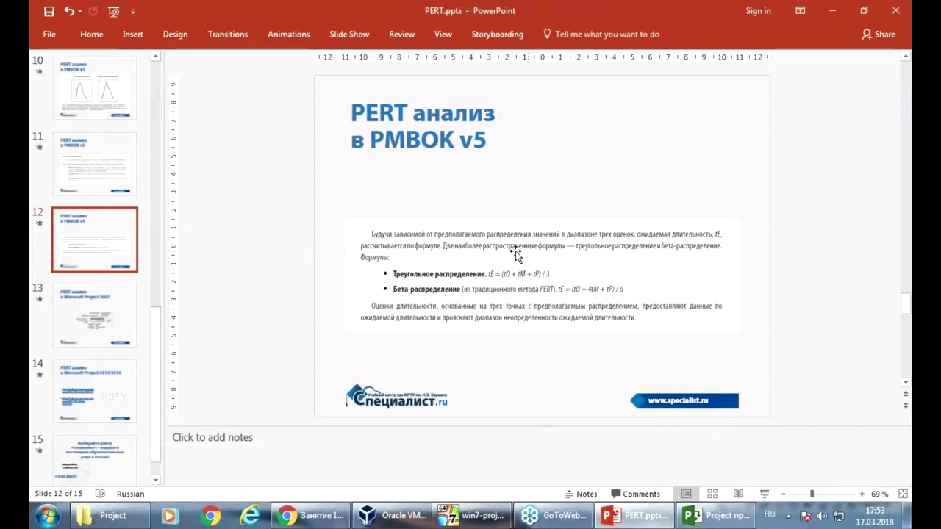
Switch back to Microsoft Project, open the PERT Entry Sheet and select its first task name cell
{"action": "left_click", "coordinate": [479, 517]}
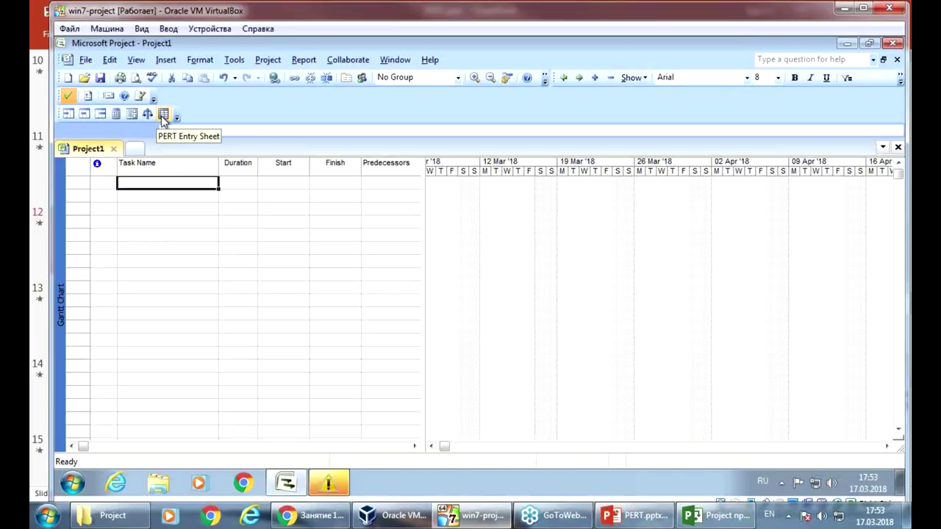
{"action": "left_click", "coordinate": [163, 117]}
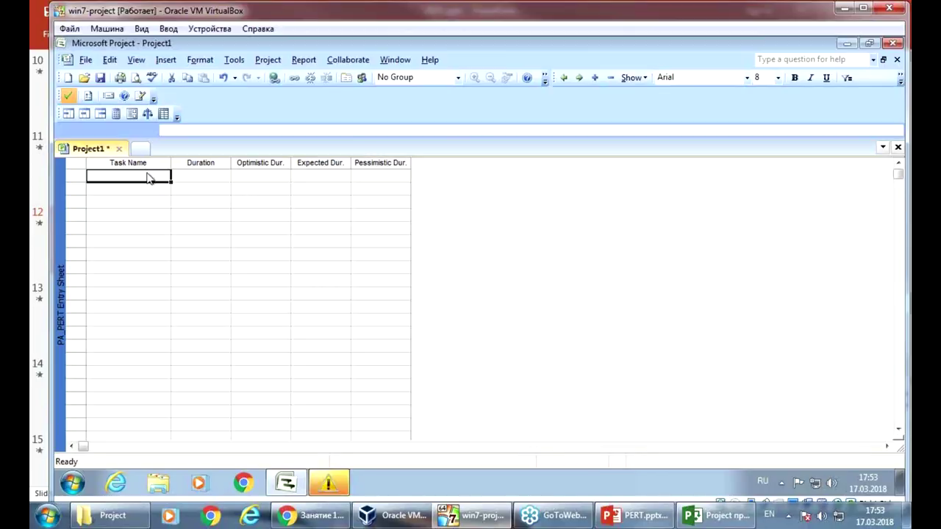
{"action": "left_click_drag", "start_coordinate": [255, 176], "coordinate": [375, 263]}
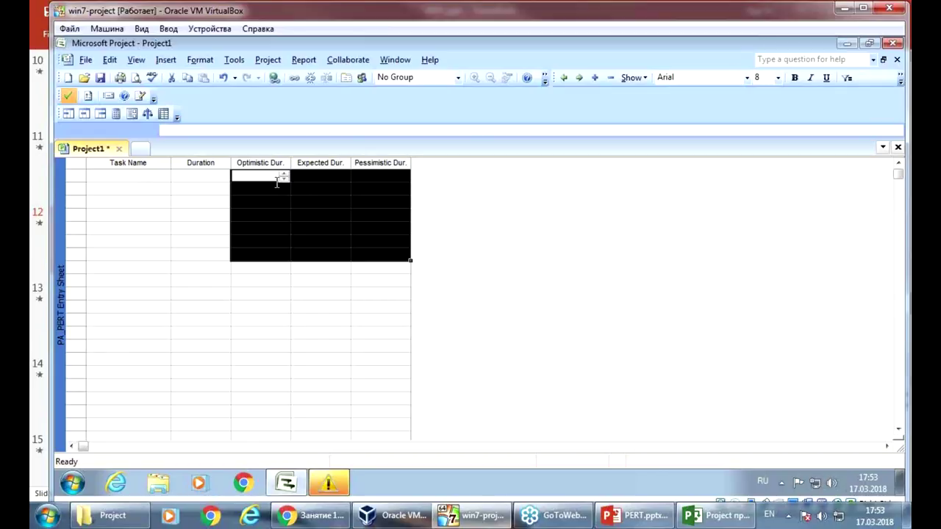
{"action": "left_click", "coordinate": [270, 160]}
{"action": "left_click", "coordinate": [317, 164]}
{"action": "left_click", "coordinate": [378, 163]}
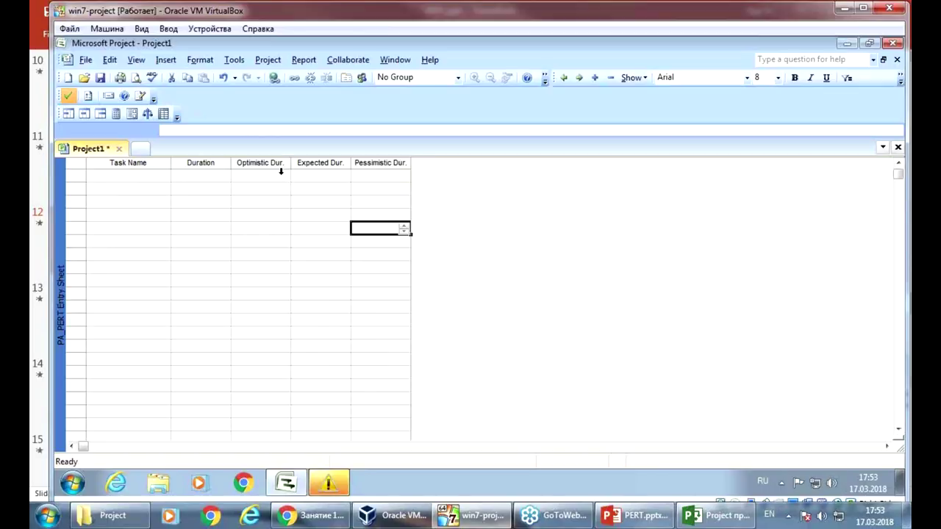
{"action": "left_click", "coordinate": [130, 177]}
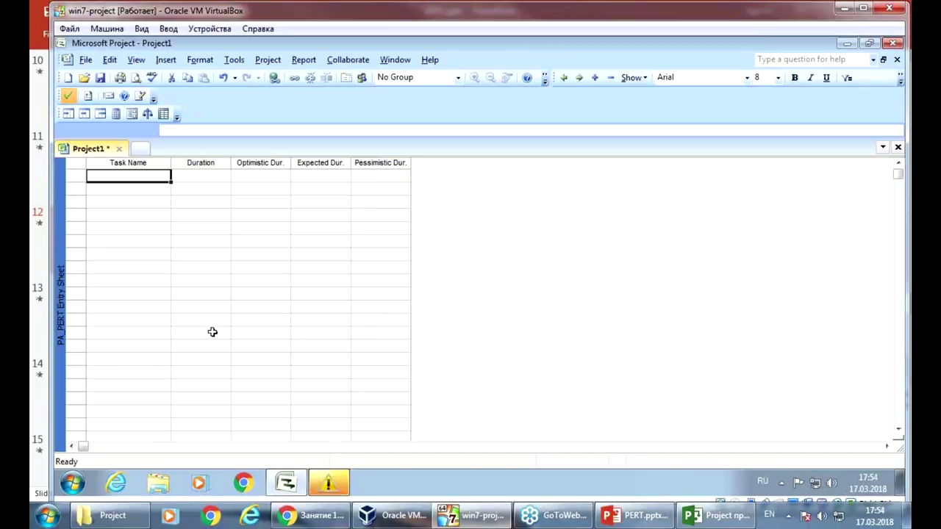
{"action": "type", "text": "ф"}
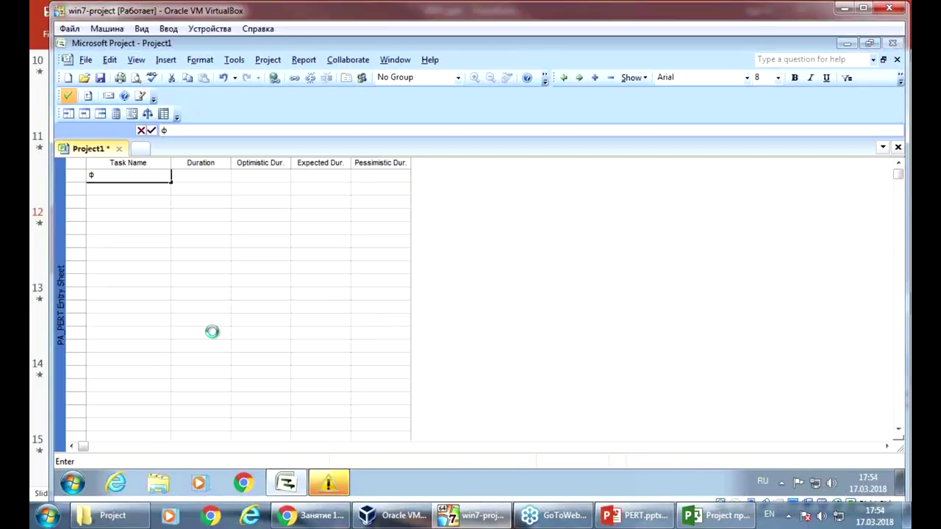
{"action": "key", "text": "Return"}
{"action": "key", "text": "Up"}
Switch the keyboard layout to English and enter eight tasks named A, B, C, D, E, F, G and H
{"action": "key", "text": "alt+shift"}
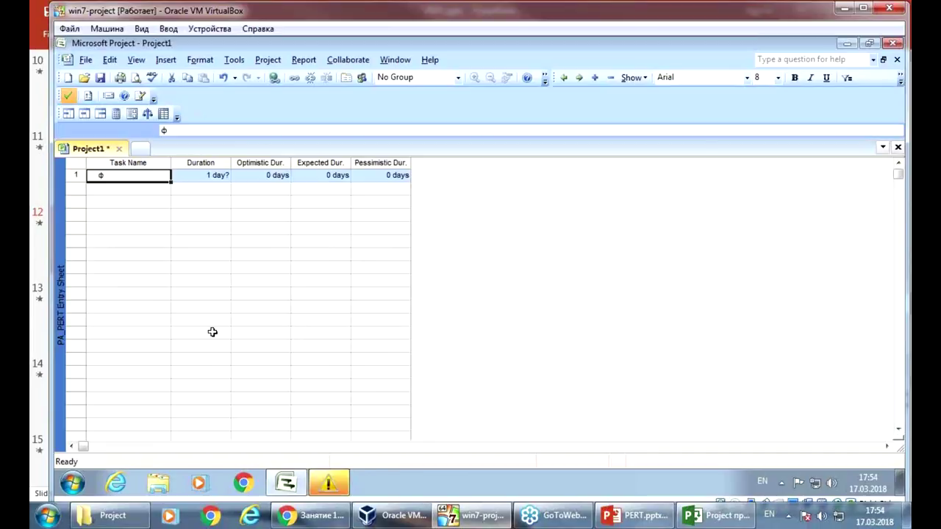
{"action": "type", "text": "A"}
{"action": "key", "text": "Return"}
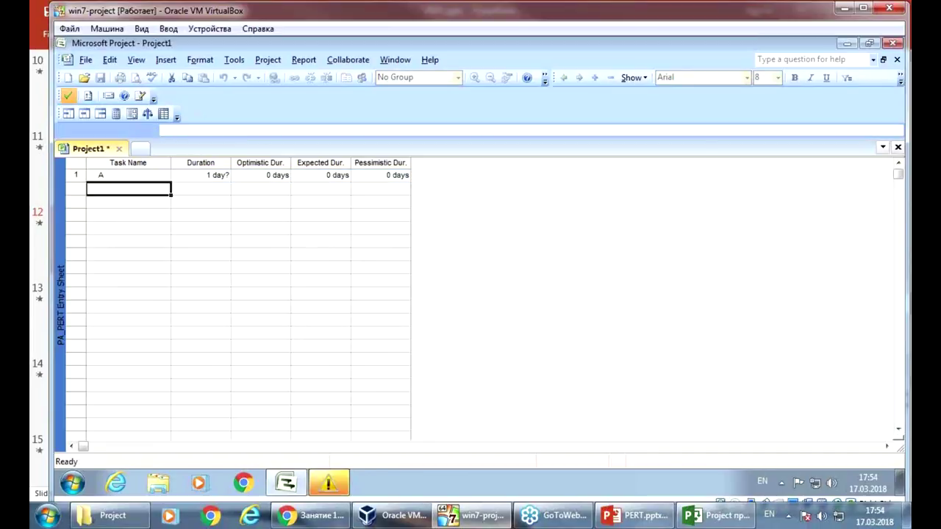
{"action": "type", "text": "B"}
{"action": "key", "text": "Return"}
{"action": "type", "text": "C"}
{"action": "key", "text": "Return"}
{"action": "type", "text": "D"}
{"action": "key", "text": "Return"}
{"action": "type", "text": "E"}
{"action": "key", "text": "Return"}
{"action": "type", "text": "F"}
{"action": "key", "text": "Return"}
{"action": "type", "text": "G"}
{"action": "key", "text": "Return"}
{"action": "type", "text": "H"}
{"action": "key", "text": "Return"}
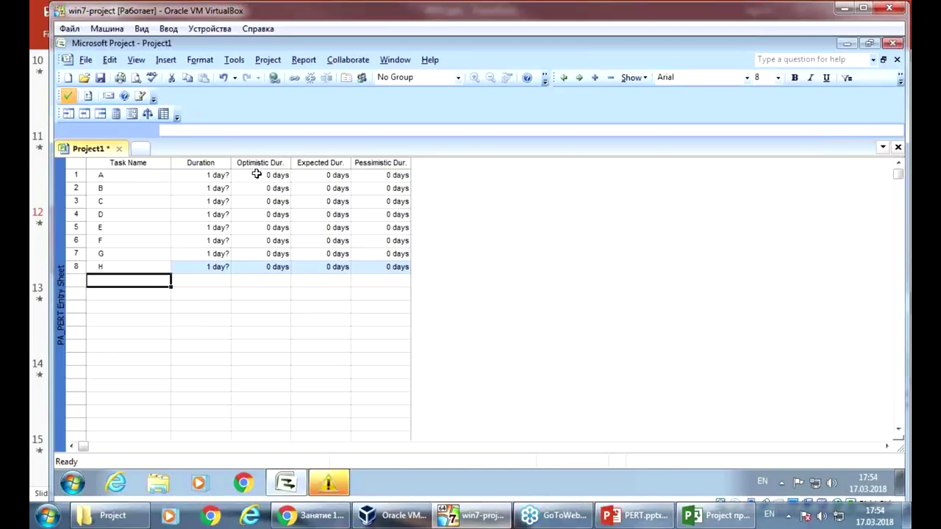
{"action": "left_click", "coordinate": [258, 175]}
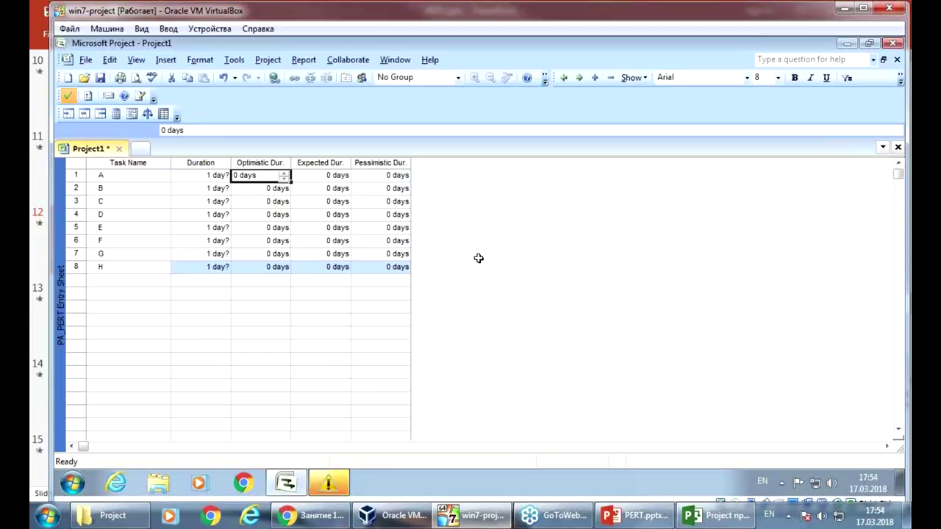
{"action": "key", "text": "Page_Down"}
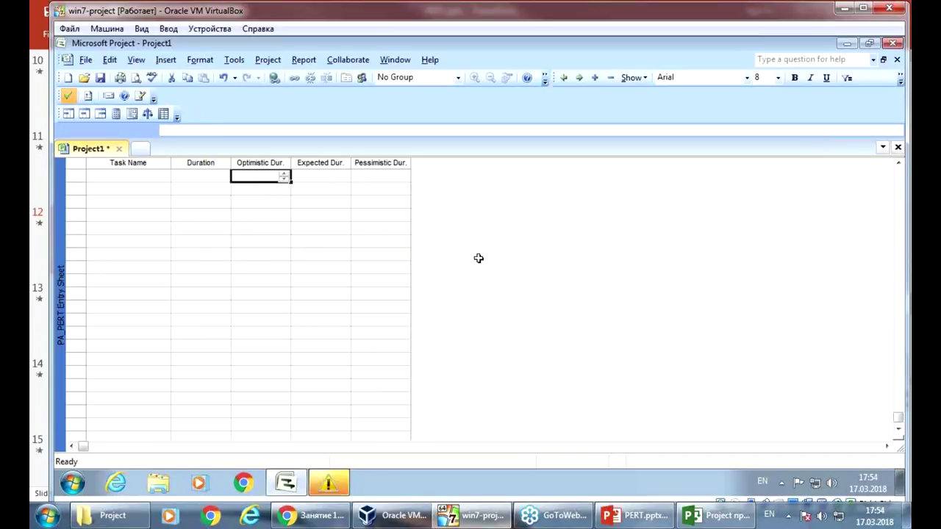
{"action": "scroll", "coordinate": [308, 240], "scroll_direction": "up", "scroll_amount": 7}
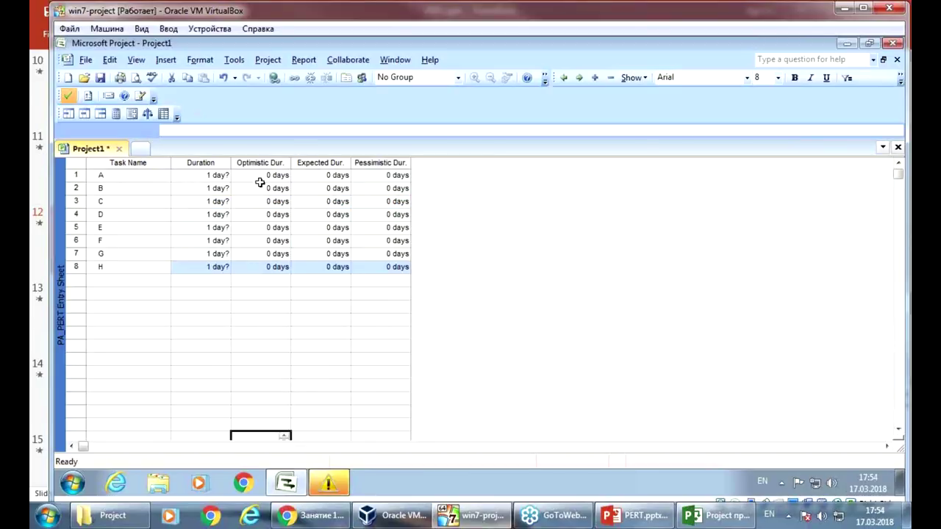
Set task A's optimistic, expected and pessimistic durations to 3, 5 and 10 days
{"action": "left_click", "coordinate": [270, 175]}
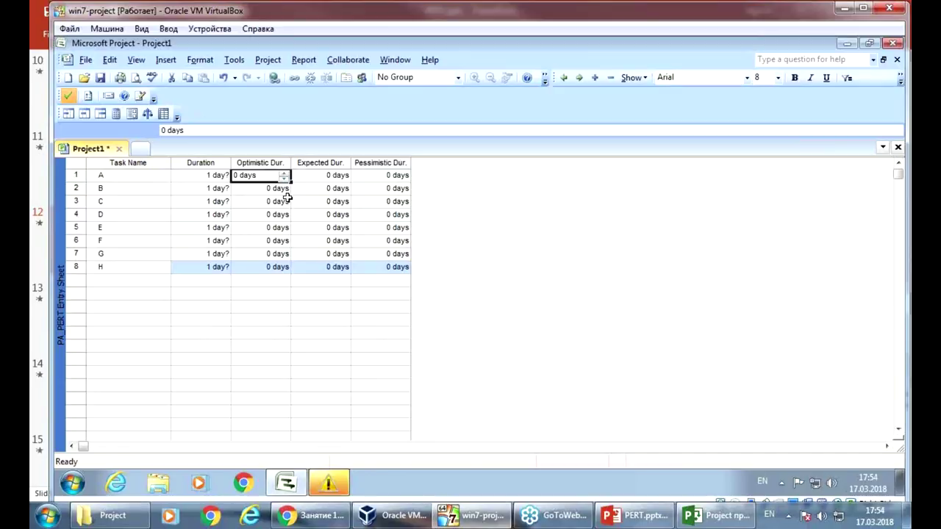
{"action": "type", "text": "3"}
{"action": "key", "text": "Tab"}
{"action": "type", "text": "5"}
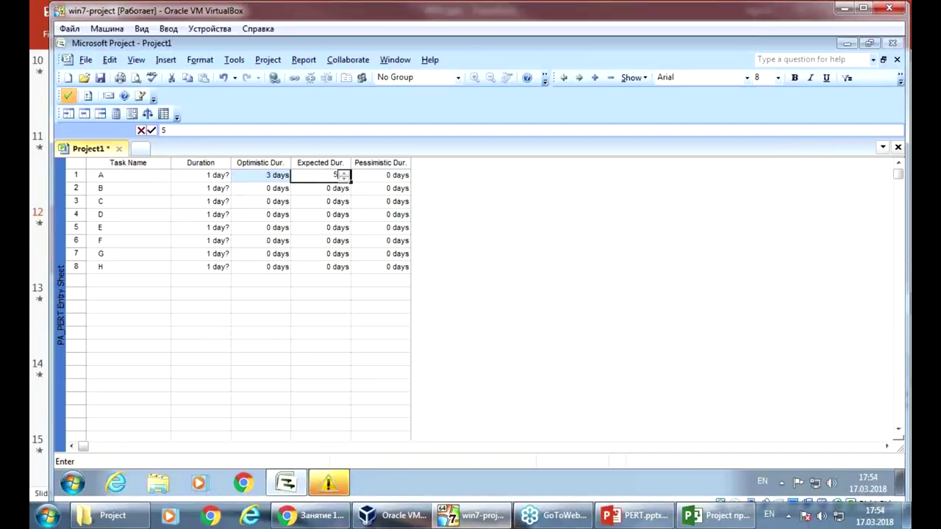
{"action": "key", "text": "Tab"}
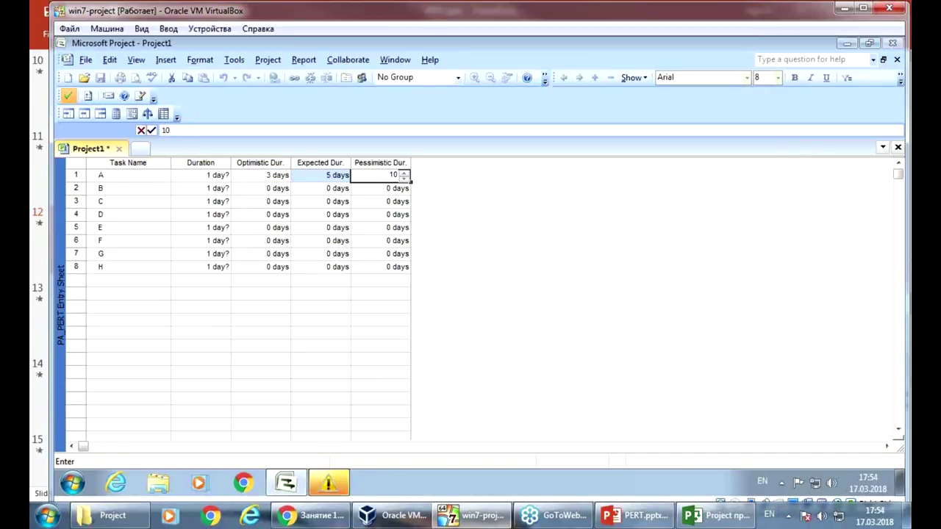
{"action": "key", "text": "Return"}
Set task B's optimistic, expected and pessimistic durations to 8, 10 and 18 days
{"action": "key", "text": "Left"}
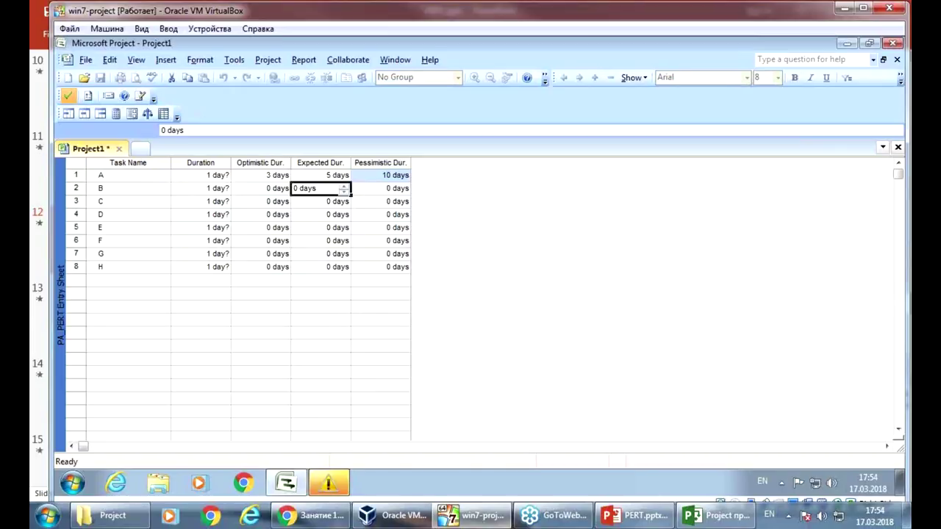
{"action": "key", "text": "Left"}
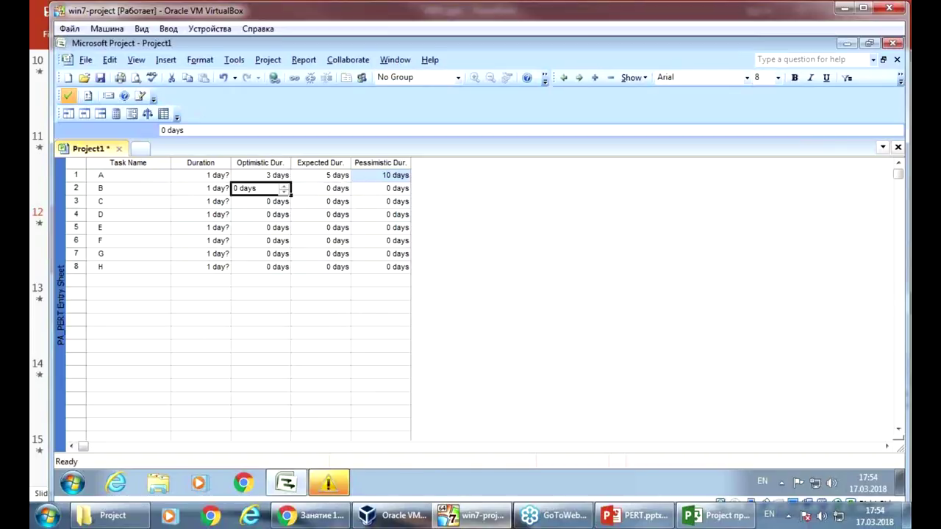
{"action": "type", "text": "8"}
{"action": "key", "text": "Tab"}
{"action": "type", "text": "10"}
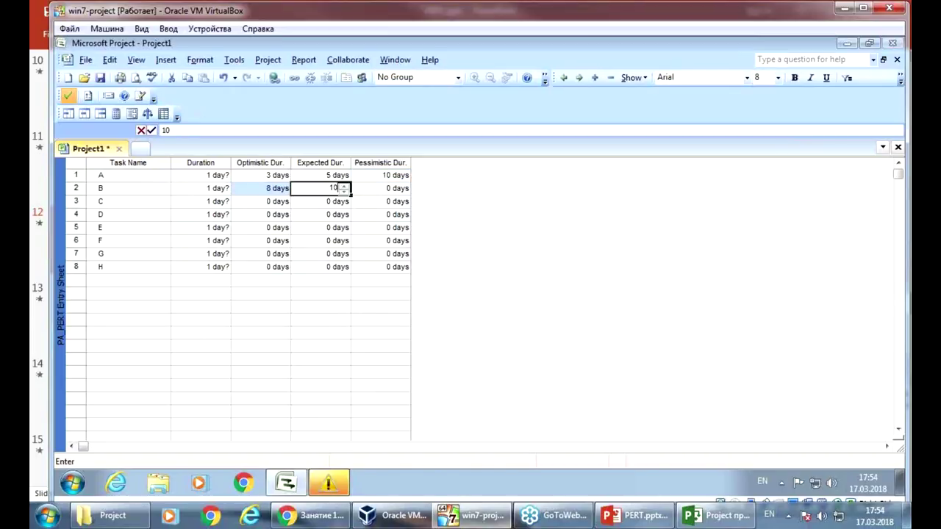
{"action": "key", "text": "Tab"}
{"action": "type", "text": "18"}
{"action": "key", "text": "Return"}
Set task C's optimistic, expected and pessimistic durations to 14, 20 and 44 days
{"action": "key", "text": "Left"}
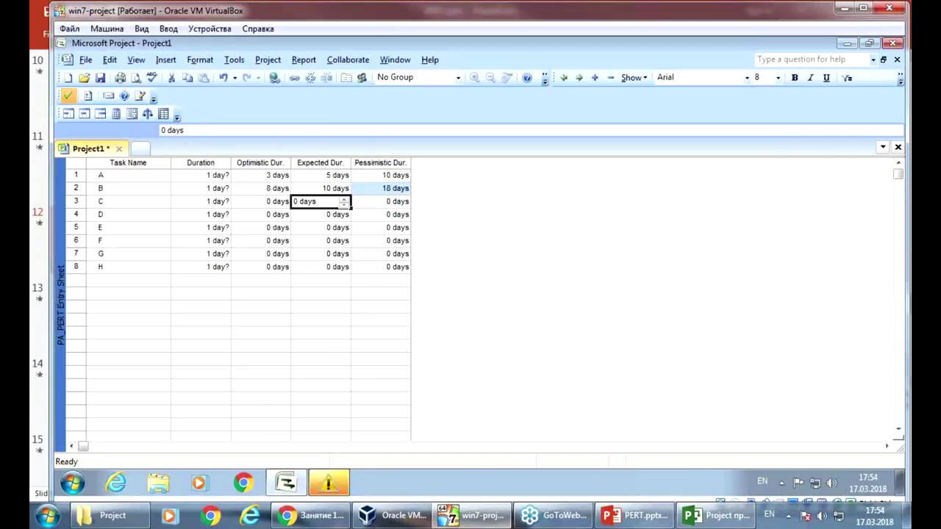
{"action": "key", "text": "Left"}
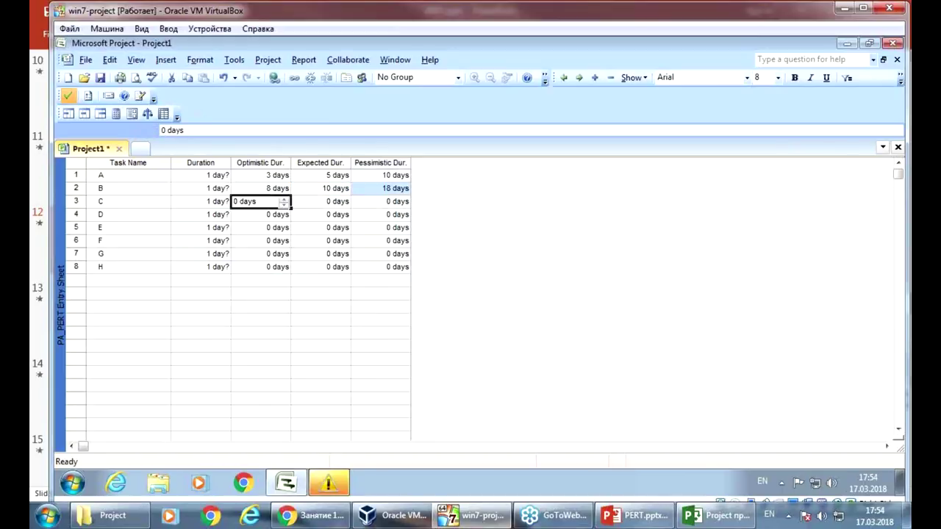
{"action": "type", "text": "14"}
{"action": "key", "text": "Tab"}
{"action": "type", "text": "20"}
{"action": "key", "text": "Tab"}
{"action": "type", "text": "44"}
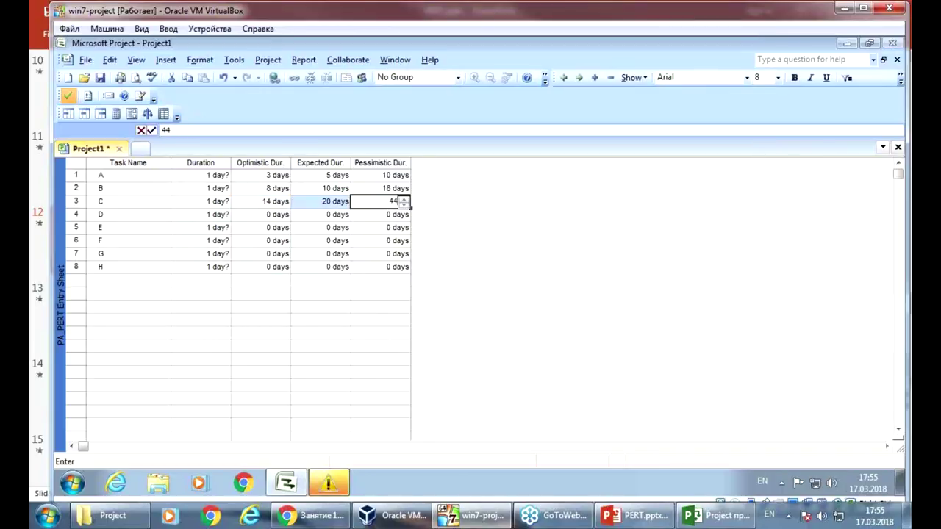
{"action": "key", "text": "Return"}
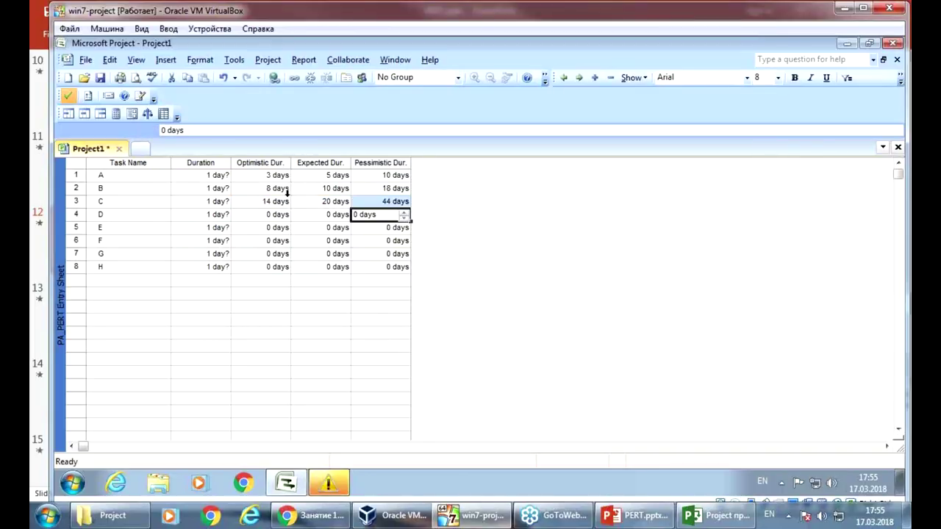
Link task A to task B in the PERT Entry Sheet
{"action": "left_click", "coordinate": [130, 180]}
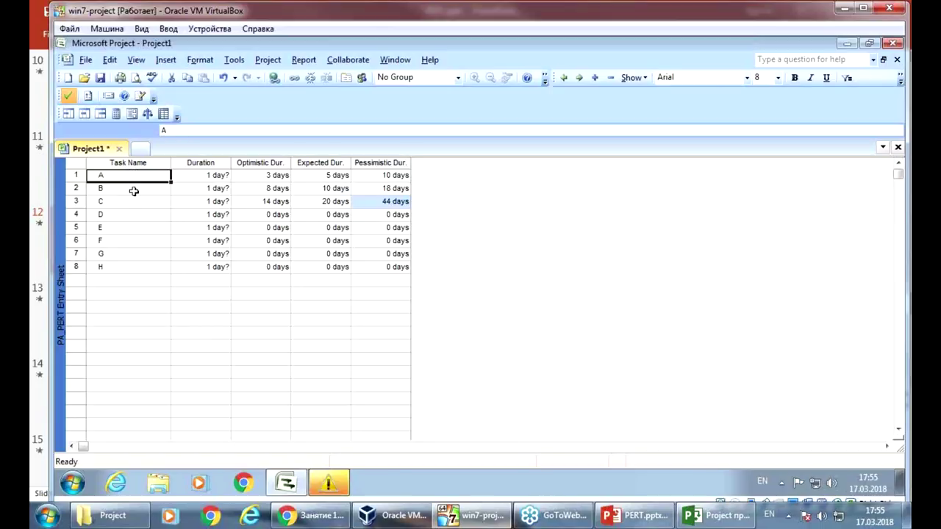
{"action": "left_click", "coordinate": [134, 191], "text": "shift"}
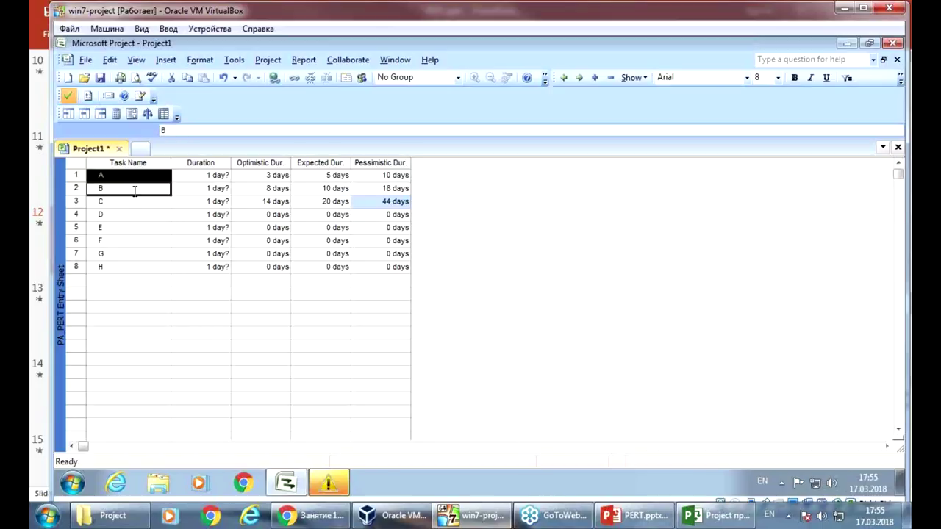
{"action": "left_click", "coordinate": [302, 85]}
{"action": "left_click", "coordinate": [140, 191]}
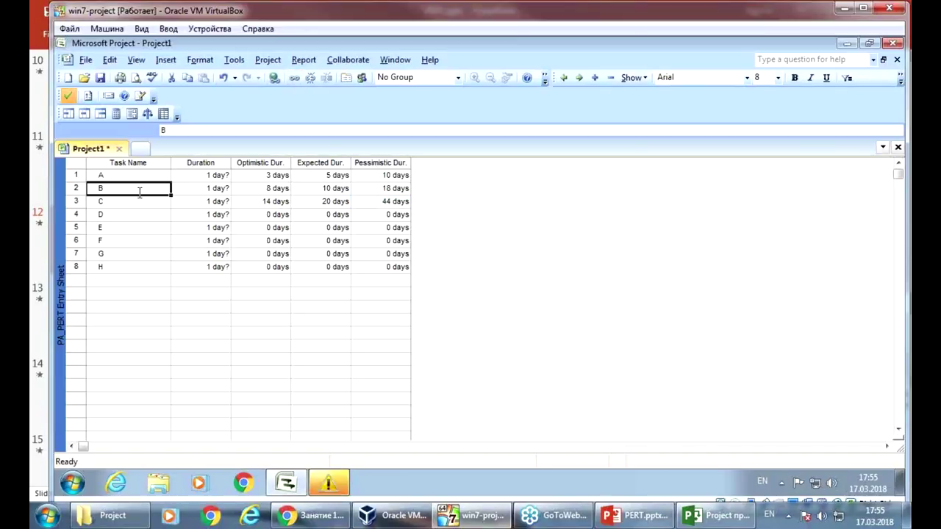
Link task B as predecessor to each of tasks C, D, E and F
{"action": "left_click", "coordinate": [141, 200], "text": "shift"}
{"action": "left_click", "coordinate": [292, 83]}
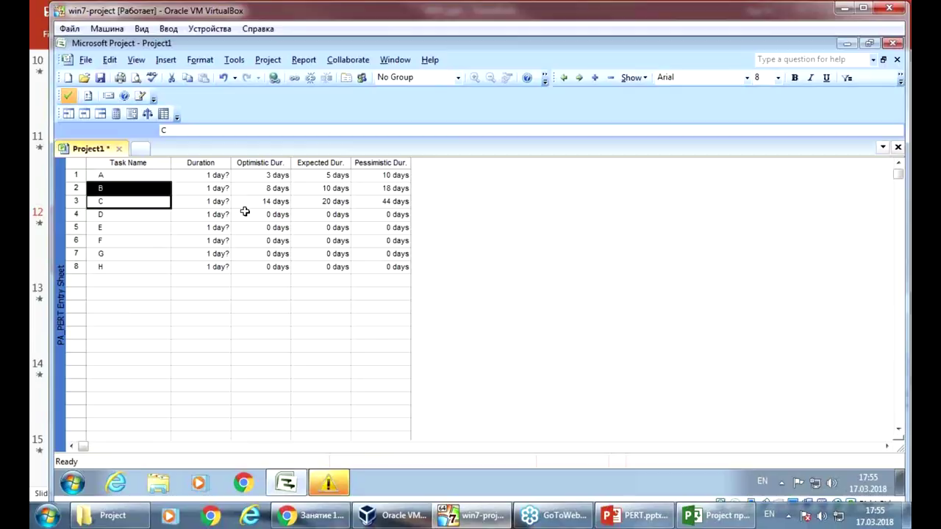
{"action": "left_click", "coordinate": [144, 189]}
{"action": "left_click", "coordinate": [148, 212], "text": "ctrl"}
{"action": "left_click", "coordinate": [293, 78]}
{"action": "left_click", "coordinate": [124, 194]}
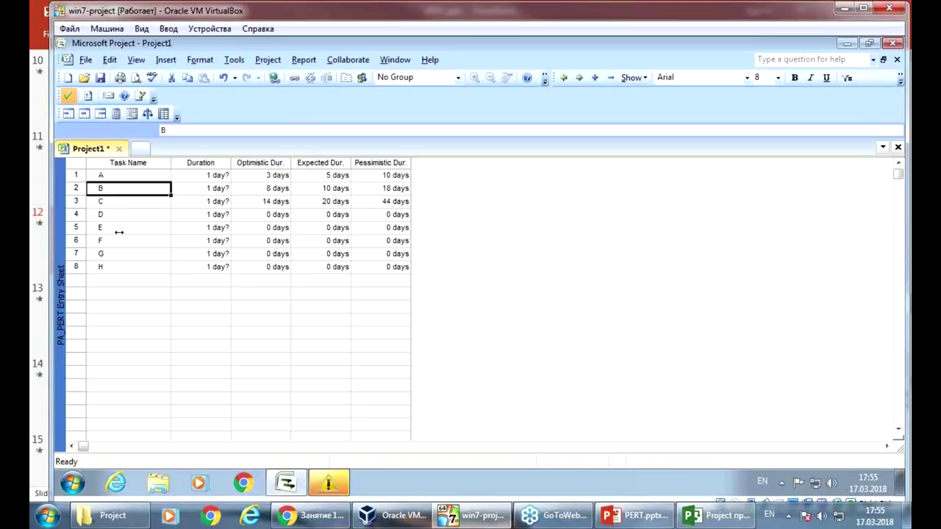
{"action": "left_click", "coordinate": [119, 231], "text": "ctrl"}
{"action": "left_click", "coordinate": [138, 185]}
{"action": "left_click", "coordinate": [130, 240], "text": "ctrl"}
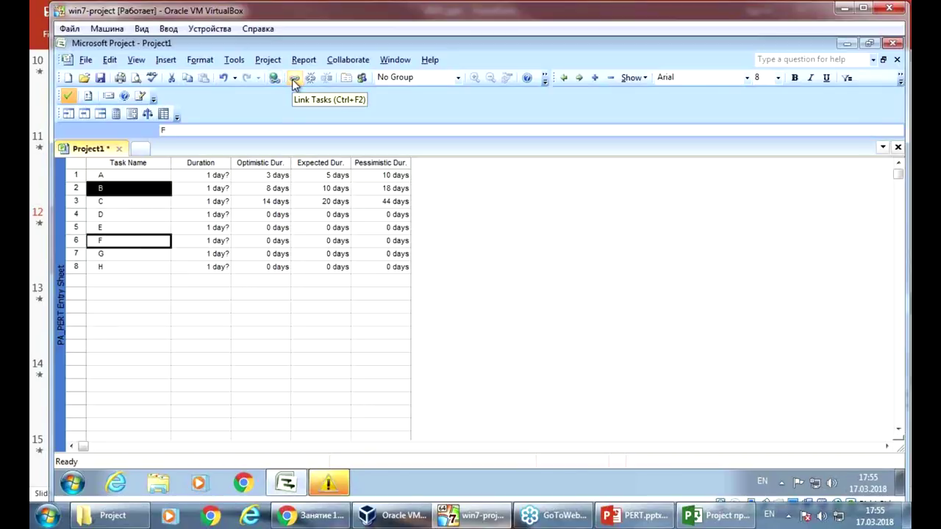
{"action": "left_click", "coordinate": [293, 79]}
Link each of tasks C, D, E and F as predecessors to task G
{"action": "left_click", "coordinate": [113, 200]}
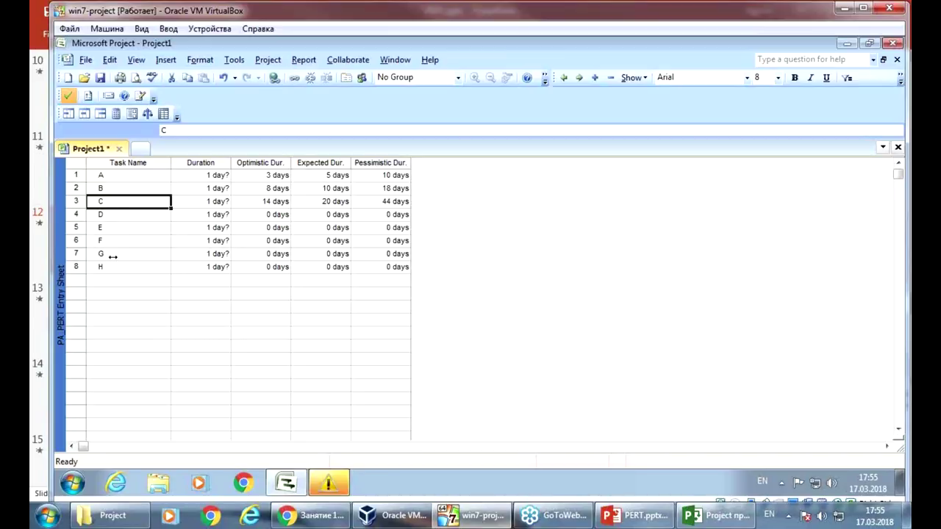
{"action": "left_click", "coordinate": [116, 255], "text": "ctrl"}
{"action": "left_click", "coordinate": [293, 79]}
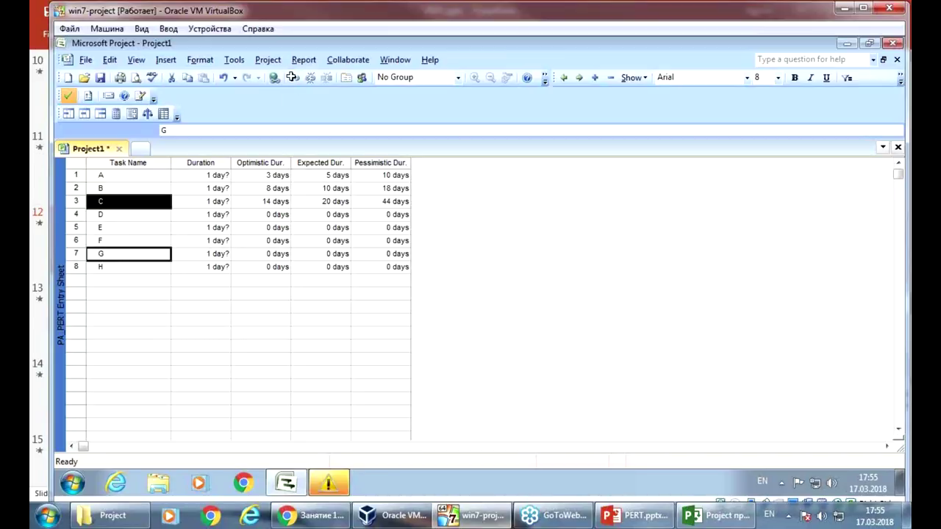
{"action": "left_click", "coordinate": [118, 214]}
{"action": "left_click", "coordinate": [119, 254], "text": "ctrl"}
{"action": "left_click", "coordinate": [287, 77]}
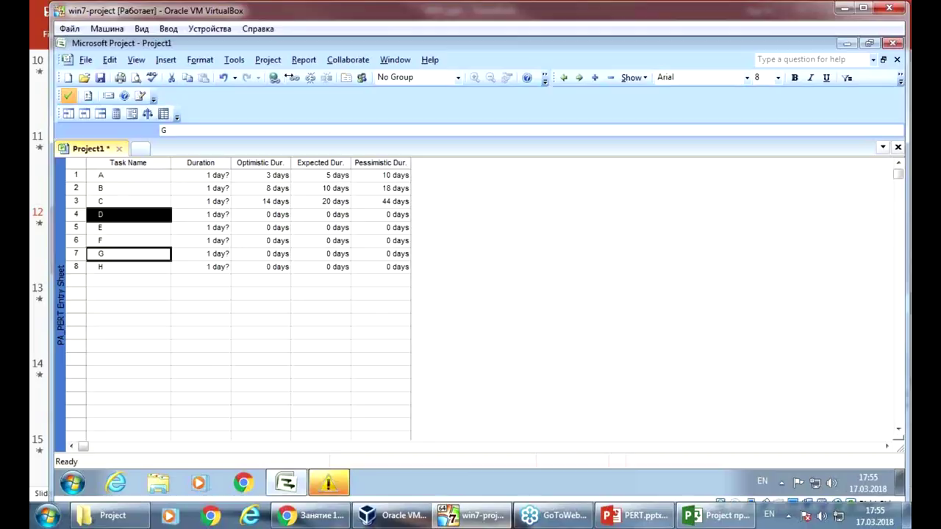
{"action": "left_click", "coordinate": [103, 228]}
{"action": "left_click", "coordinate": [115, 255], "text": "ctrl"}
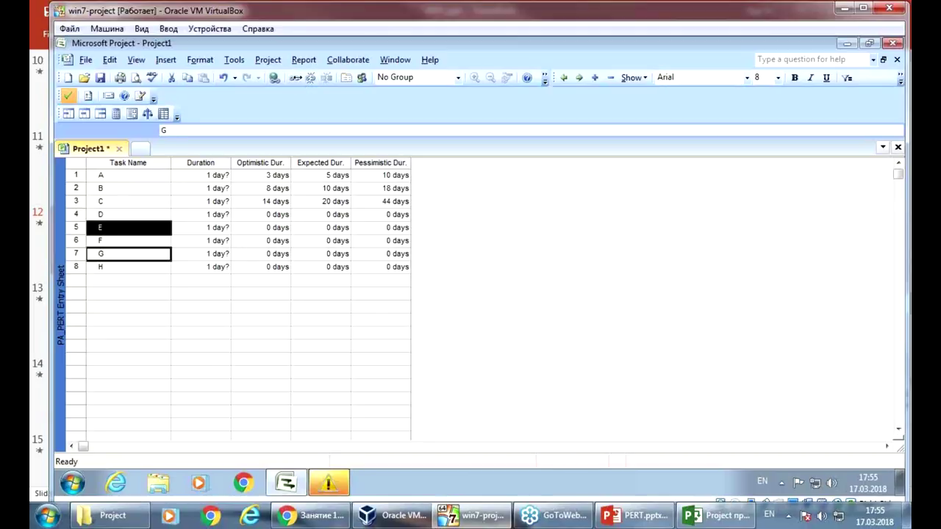
{"action": "left_click", "coordinate": [114, 241]}
{"action": "left_click", "coordinate": [115, 254], "text": "ctrl"}
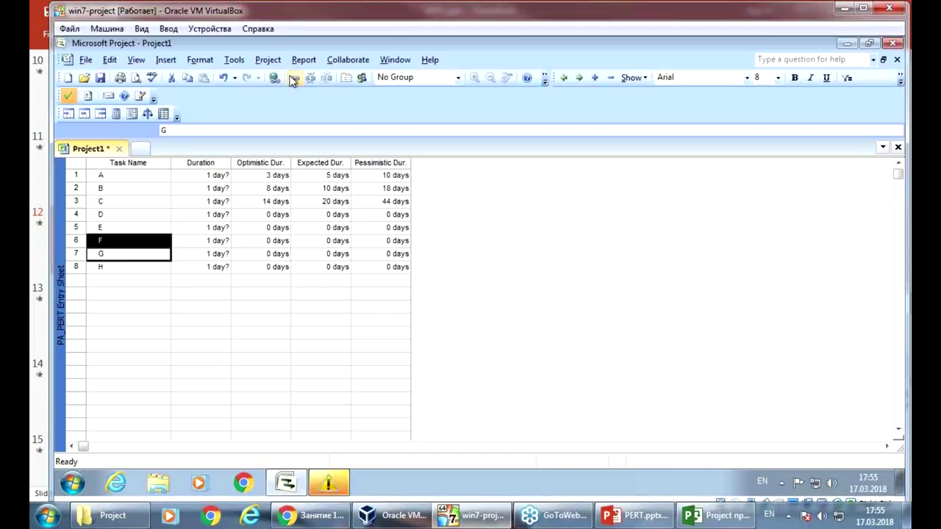
{"action": "left_click", "coordinate": [291, 78]}
Link task G to task H as its successor
{"action": "left_click", "coordinate": [115, 254]}
{"action": "left_click", "coordinate": [116, 266], "text": "ctrl"}
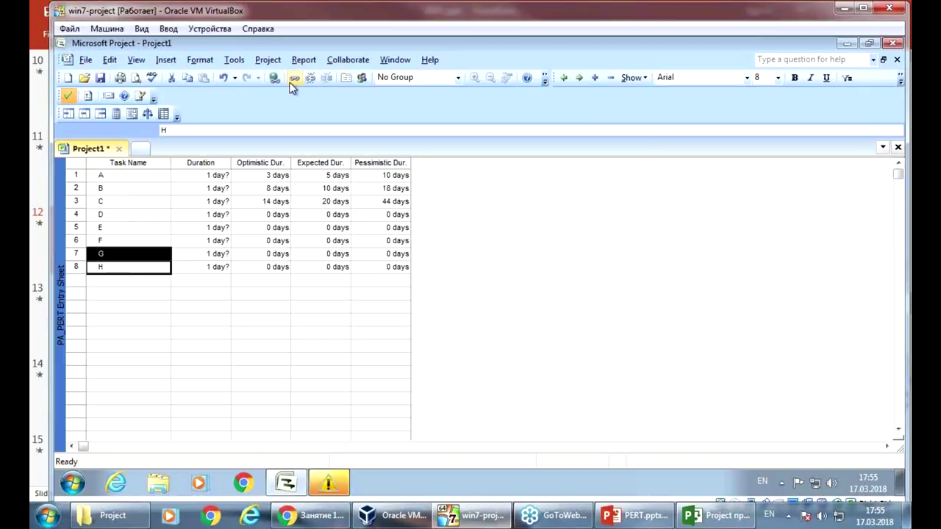
{"action": "left_click", "coordinate": [293, 78]}
Fill task C's durations of 14, 20 and 44 days down to tasks D, E and F
{"action": "left_click_drag", "start_coordinate": [275, 202], "coordinate": [408, 245]}
{"action": "left_click", "coordinate": [295, 269]}
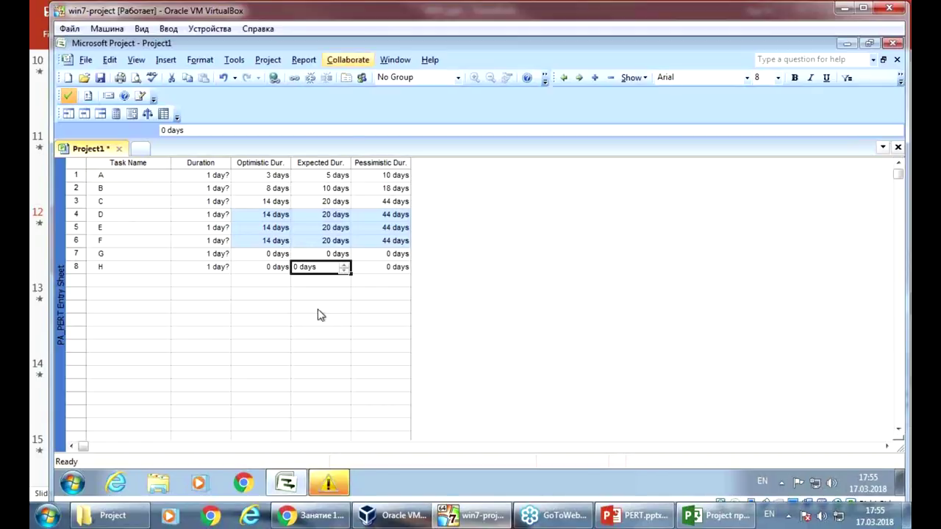
Set task G's optimistic, expected and pessimistic durations to 2, 5 and 14 days
{"action": "left_click", "coordinate": [286, 253]}
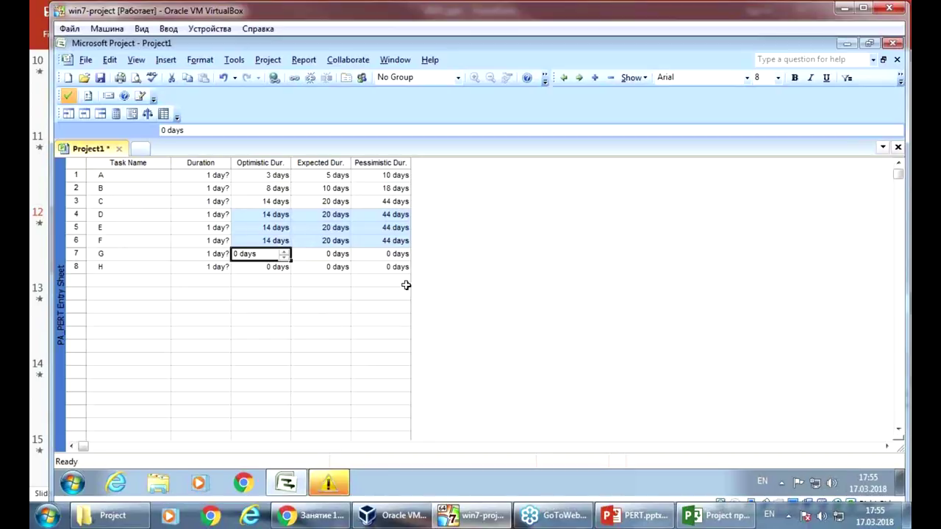
{"action": "type", "text": "2"}
{"action": "key", "text": "Tab"}
{"action": "type", "text": "5"}
{"action": "key", "text": "Tab"}
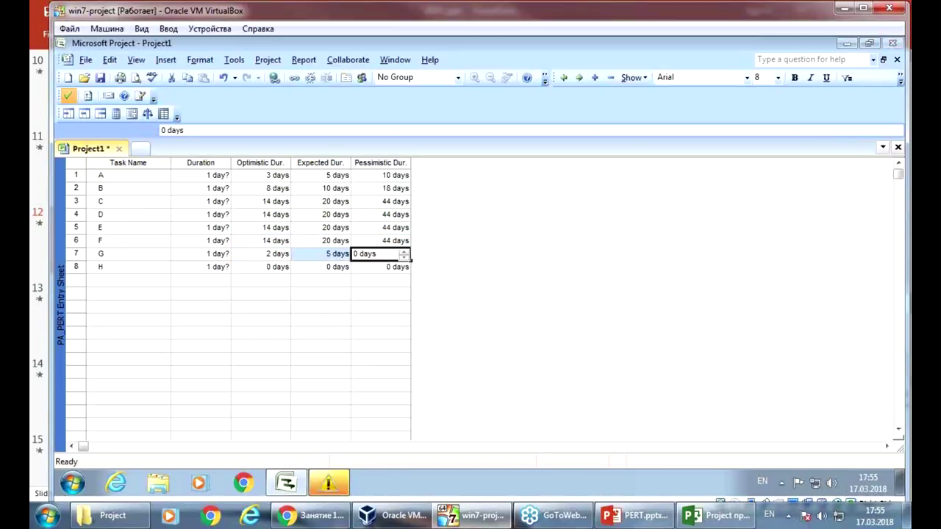
{"action": "type", "text": "14"}
{"action": "key", "text": "Return"}
Set task H's optimistic, expected and pessimistic durations to 6, 8 and 16 days
{"action": "key", "text": "Left"}
{"action": "key", "text": "Left"}
{"action": "type", "text": "6"}
{"action": "key", "text": "Tab"}
{"action": "type", "text": "8"}
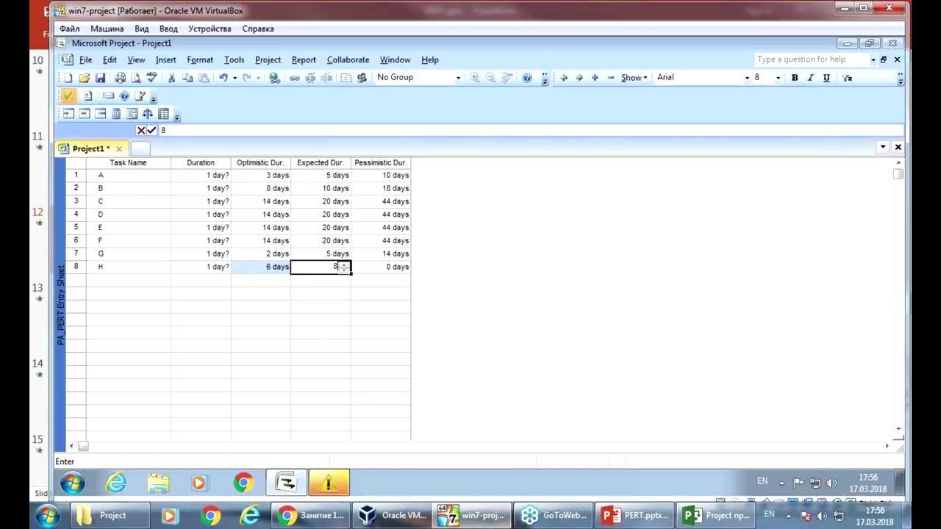
{"action": "key", "text": "Return"}
{"action": "key", "text": "Up"}
{"action": "key", "text": "Tab"}
{"action": "type", "text": "16"}
{"action": "key", "text": "Return"}
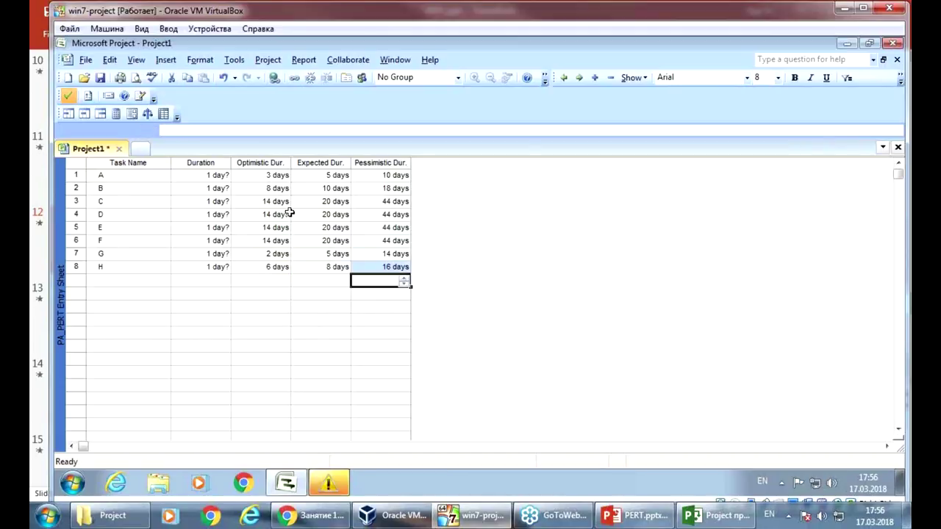
Run the PERT calculation on the three estimates, accept overwriting the Duration field, and review the recalculated task durations
{"action": "left_click_drag", "start_coordinate": [278, 176], "coordinate": [358, 266]}
{"action": "left_click", "coordinate": [344, 294]}
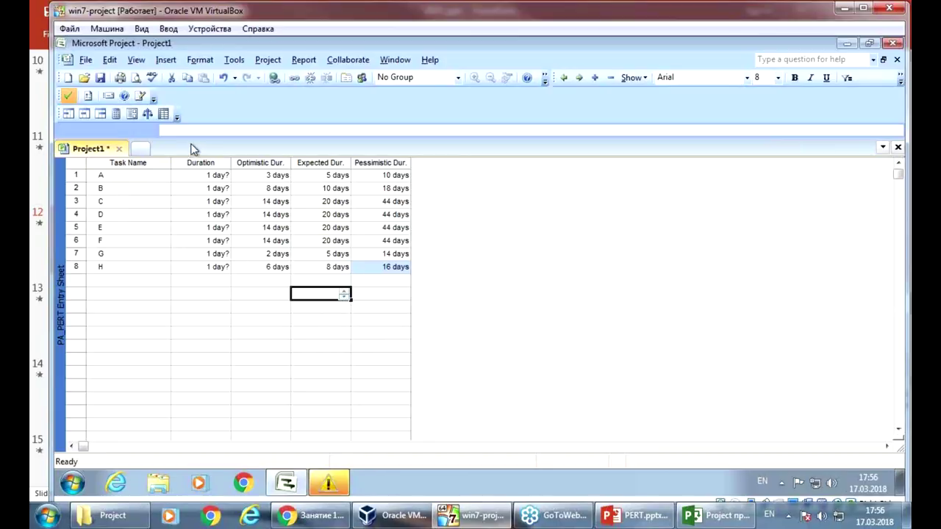
{"action": "left_click", "coordinate": [114, 116]}
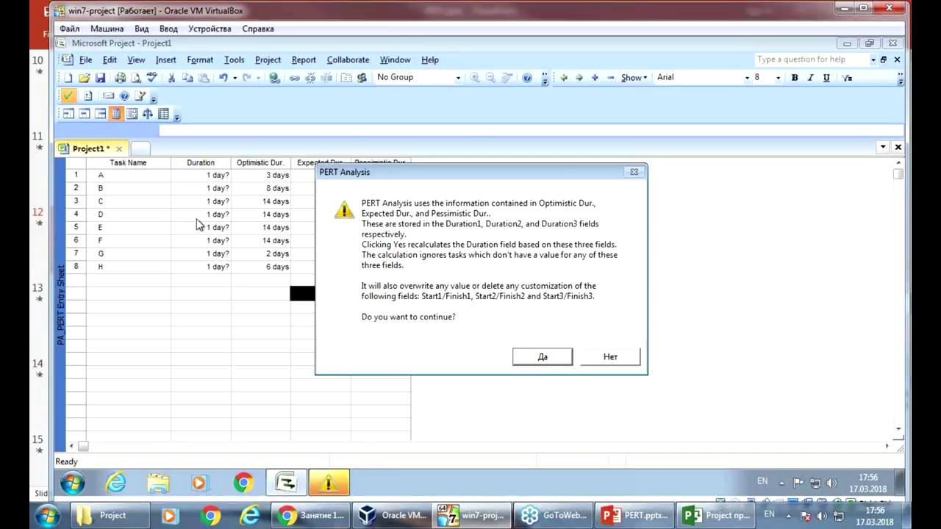
{"action": "left_click", "coordinate": [534, 363]}
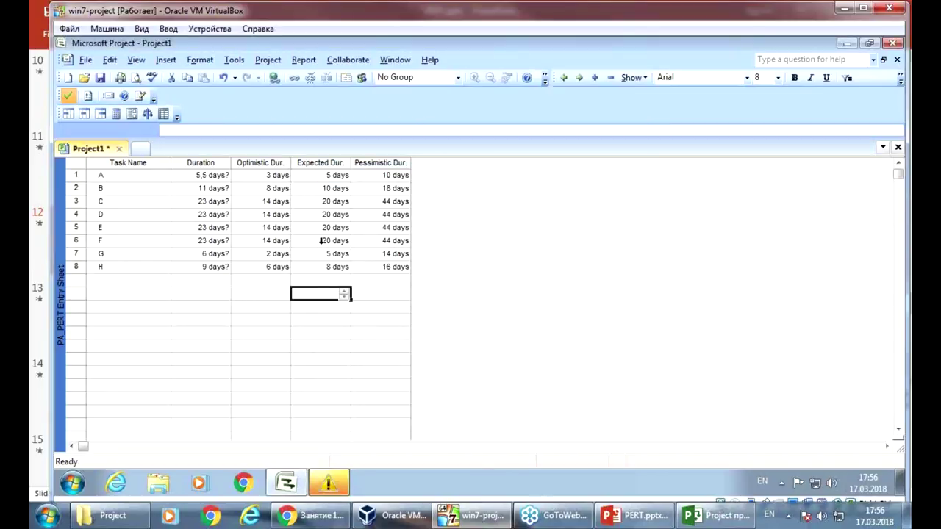
{"action": "left_click_drag", "start_coordinate": [213, 175], "coordinate": [219, 269]}
{"action": "left_click", "coordinate": [276, 180]}
{"action": "left_click", "coordinate": [150, 175]}
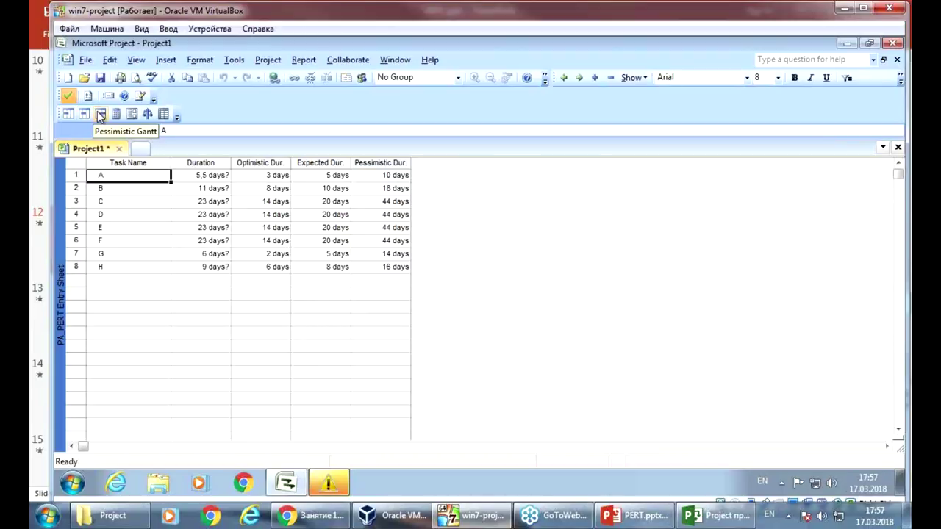
Open the Optimistic Gantt and turn on the project summary task for the project
{"action": "left_click", "coordinate": [68, 114]}
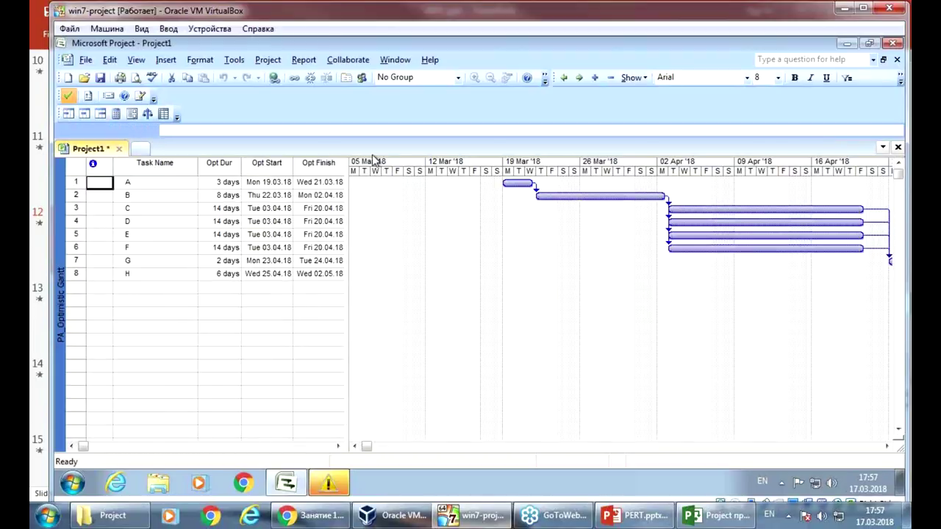
{"action": "left_click", "coordinate": [234, 60]}
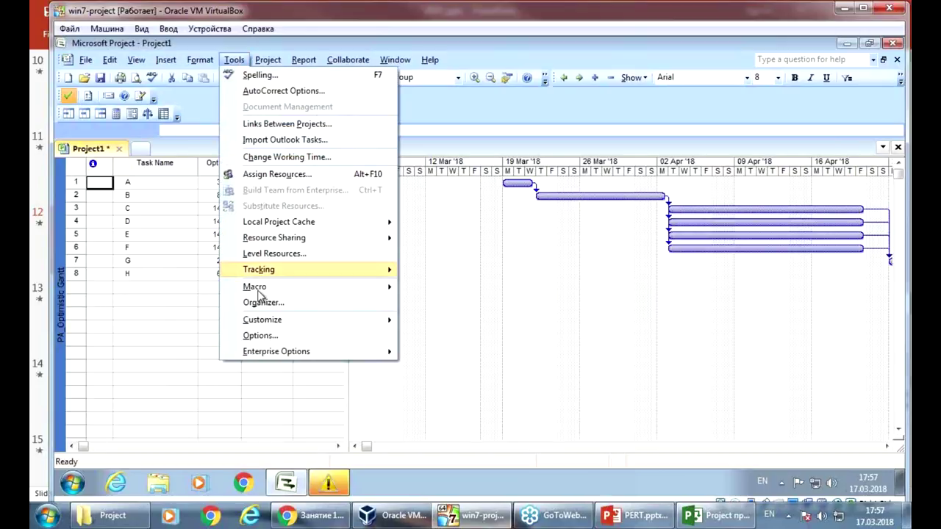
{"action": "left_click", "coordinate": [260, 335]}
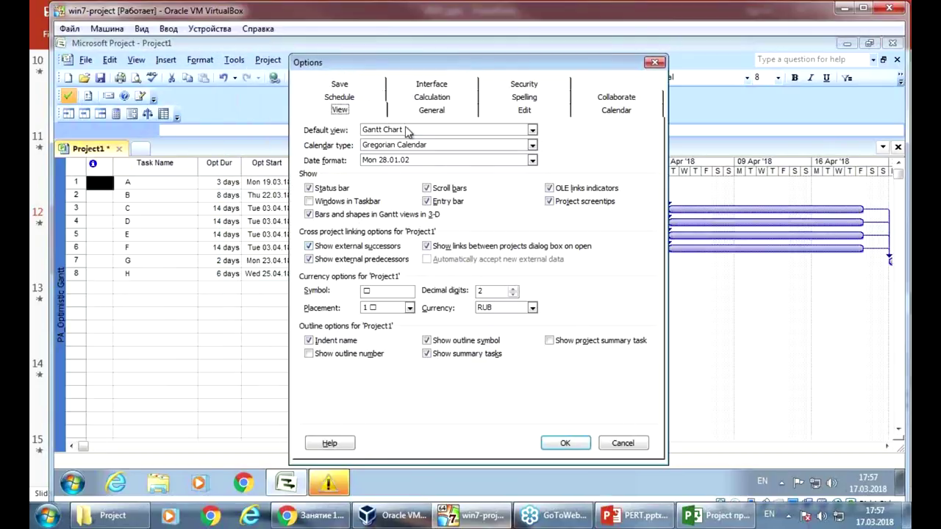
{"action": "left_click", "coordinate": [563, 342]}
{"action": "left_click", "coordinate": [557, 443]}
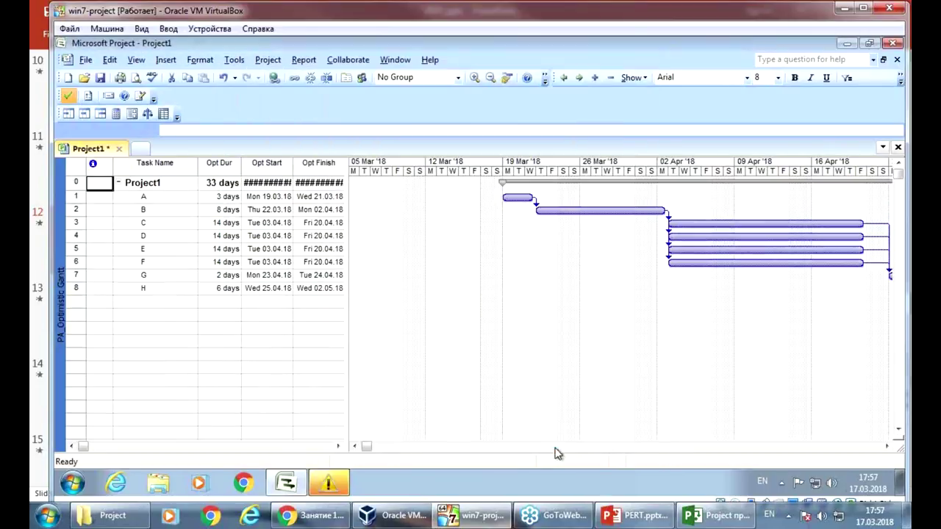
Widen the Opt Start and Opt Finish columns and the table area until the project's summary dates fit
{"action": "left_click_drag", "start_coordinate": [293, 168], "coordinate": [305, 173]}
{"action": "left_click_drag", "start_coordinate": [348, 220], "coordinate": [410, 221]}
{"action": "left_click_drag", "start_coordinate": [348, 169], "coordinate": [378, 171]}
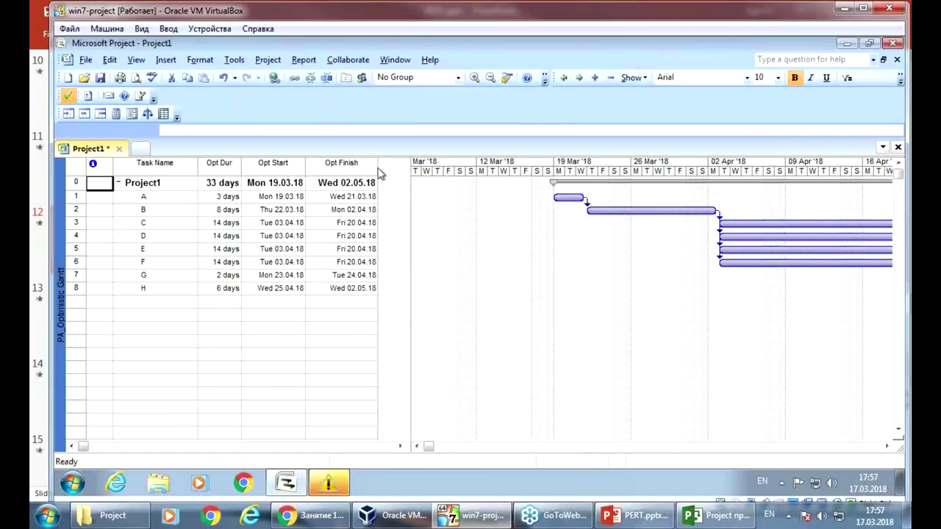
{"action": "left_click_drag", "start_coordinate": [430, 446], "coordinate": [470, 446]}
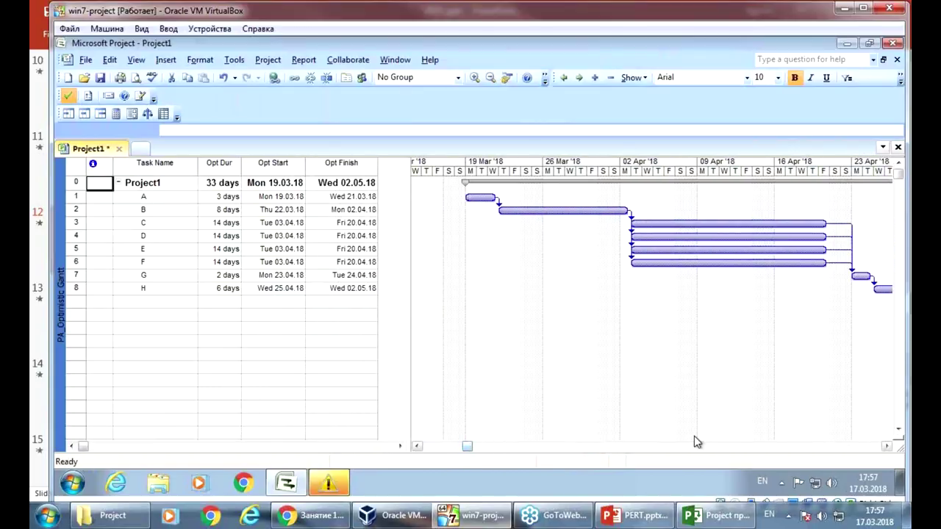
{"action": "left_click", "coordinate": [887, 446]}
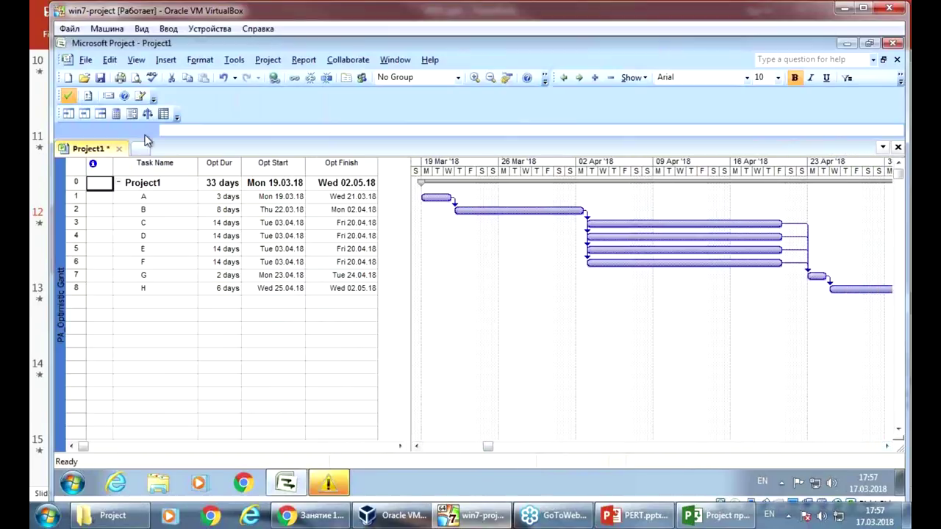
Open the Pessimistic Gantt and adjust its date columns and table area to fit the summary dates
{"action": "left_click", "coordinate": [99, 115]}
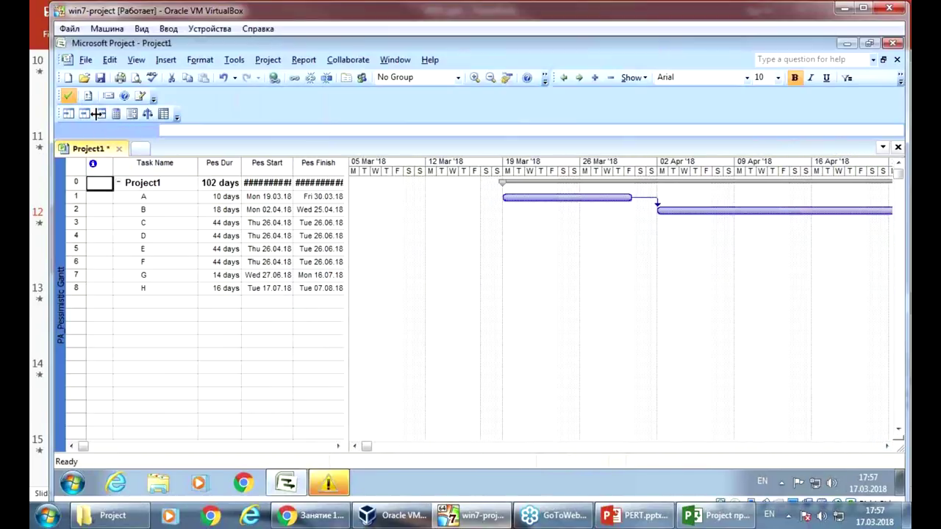
{"action": "left_click_drag", "start_coordinate": [309, 168], "coordinate": [373, 171]}
{"action": "left_click_drag", "start_coordinate": [440, 195], "coordinate": [366, 208]}
Open the Expected Gantt and widen the Exp Start and Exp Finish columns, fitting the table area to them
{"action": "left_click", "coordinate": [85, 114]}
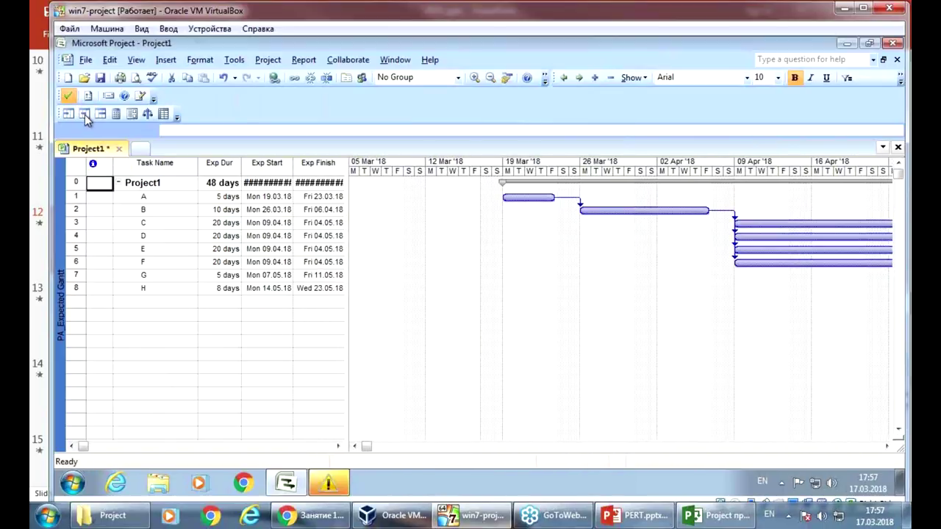
{"action": "left_click", "coordinate": [886, 447]}
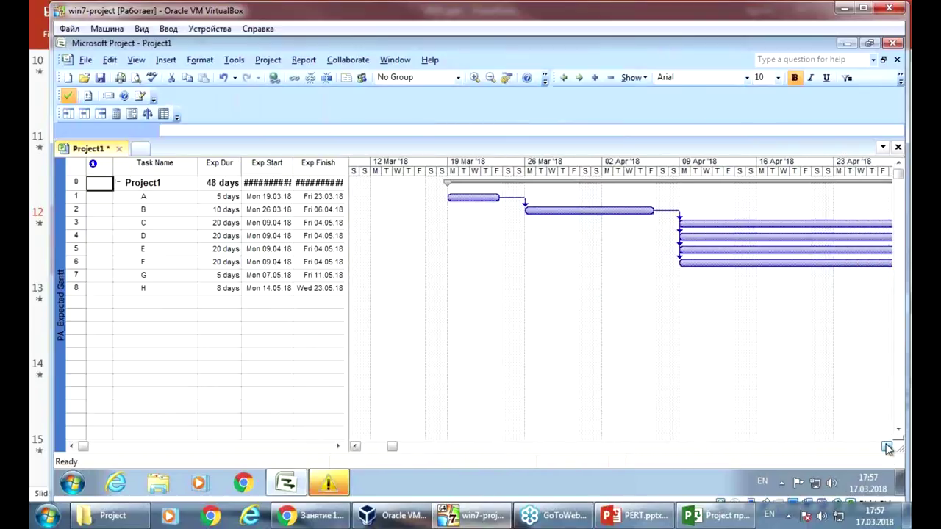
{"action": "left_click_drag", "start_coordinate": [292, 164], "coordinate": [301, 164]}
{"action": "left_click_drag", "start_coordinate": [347, 197], "coordinate": [426, 193]}
{"action": "left_click_drag", "start_coordinate": [346, 164], "coordinate": [374, 164]}
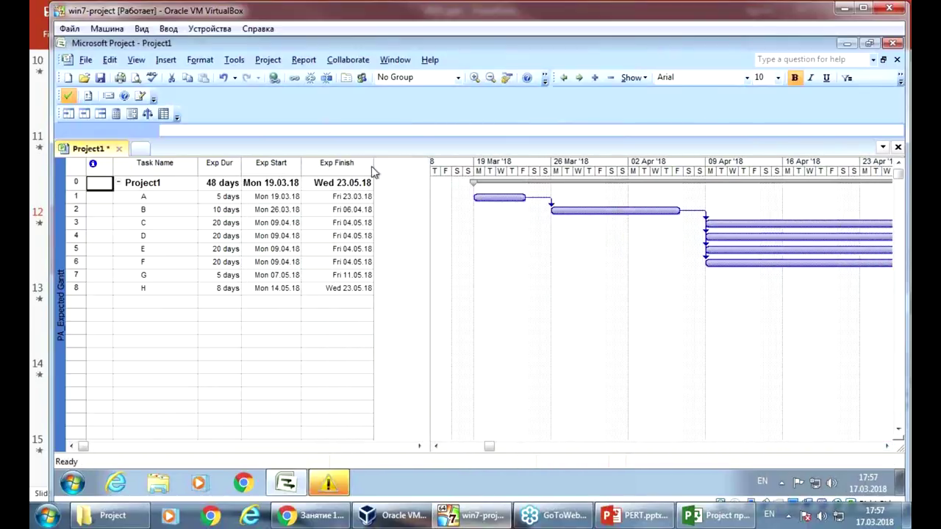
{"action": "left_click_drag", "start_coordinate": [433, 182], "coordinate": [375, 184]}
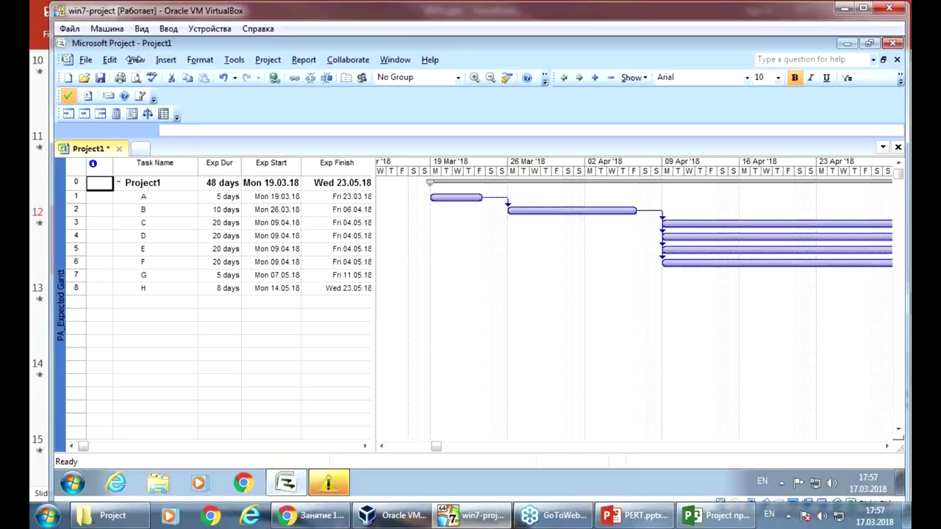
Switch to the standard Gantt Chart view and widen the Duration column to check the project's calculated duration
{"action": "right_click", "coordinate": [60, 250]}
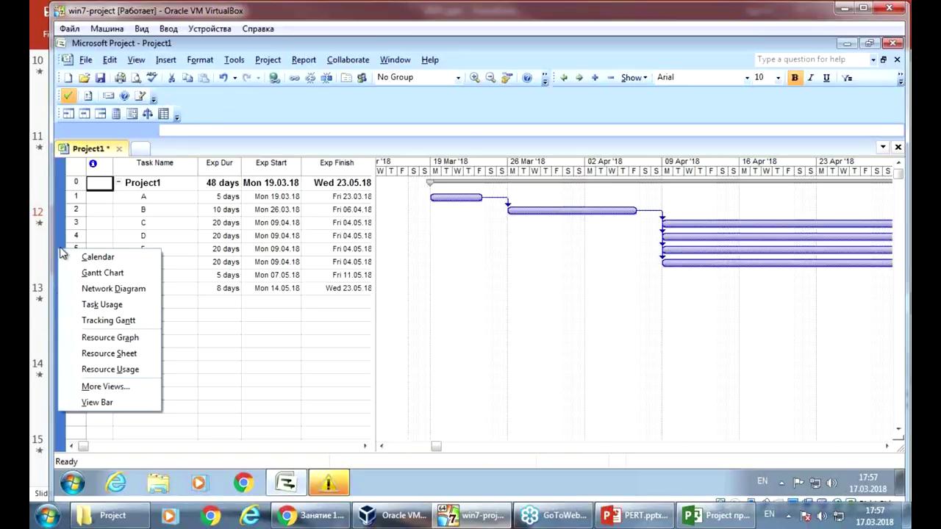
{"action": "left_click", "coordinate": [102, 272]}
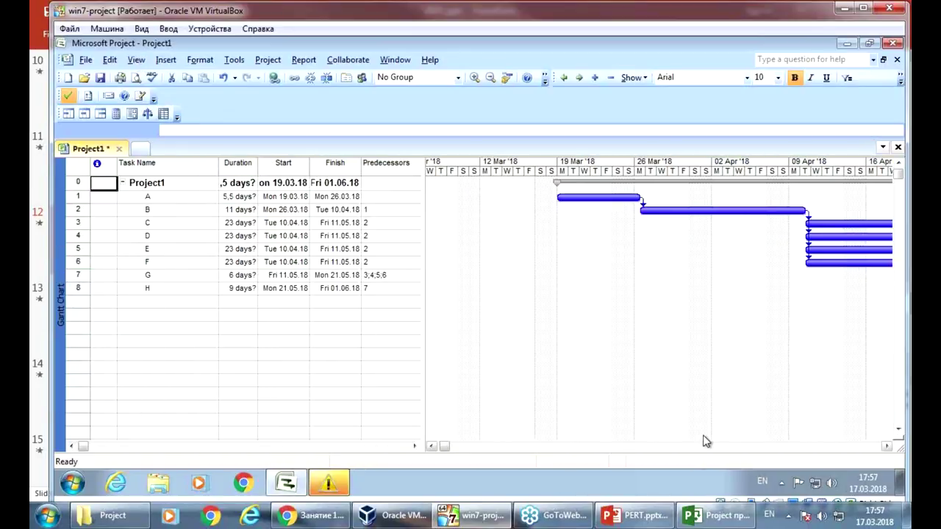
{"action": "left_click_drag", "start_coordinate": [258, 168], "coordinate": [269, 166]}
{"action": "left_click", "coordinate": [253, 182]}
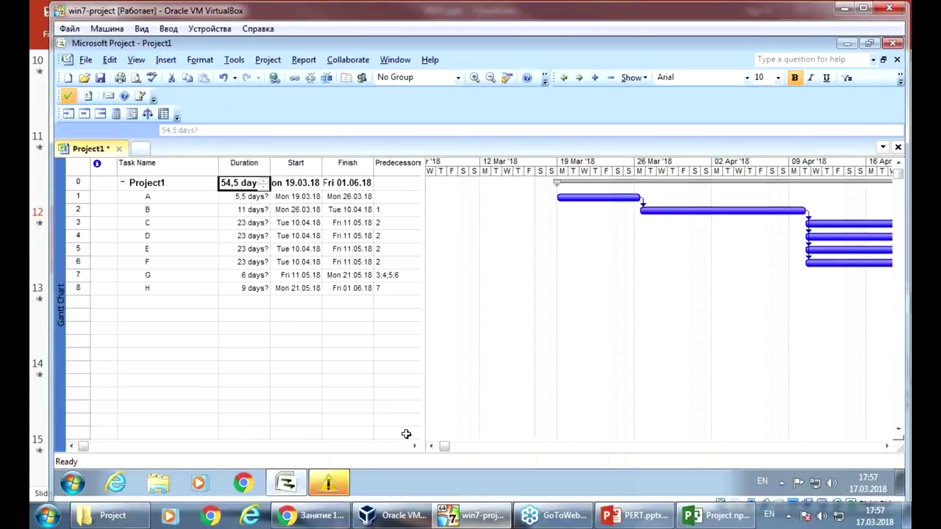
Return to the Expected Gantt and check the project summary's expected duration
{"action": "left_click", "coordinate": [83, 116]}
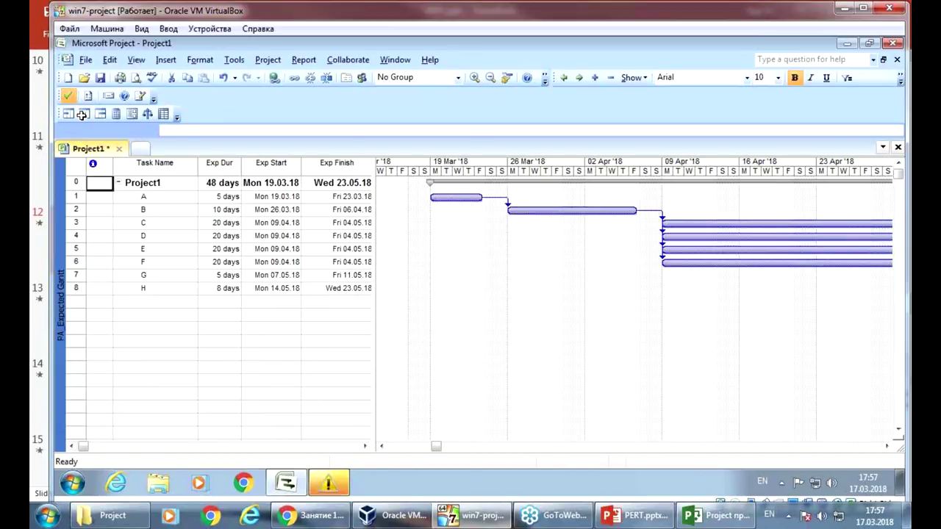
{"action": "left_click", "coordinate": [210, 184]}
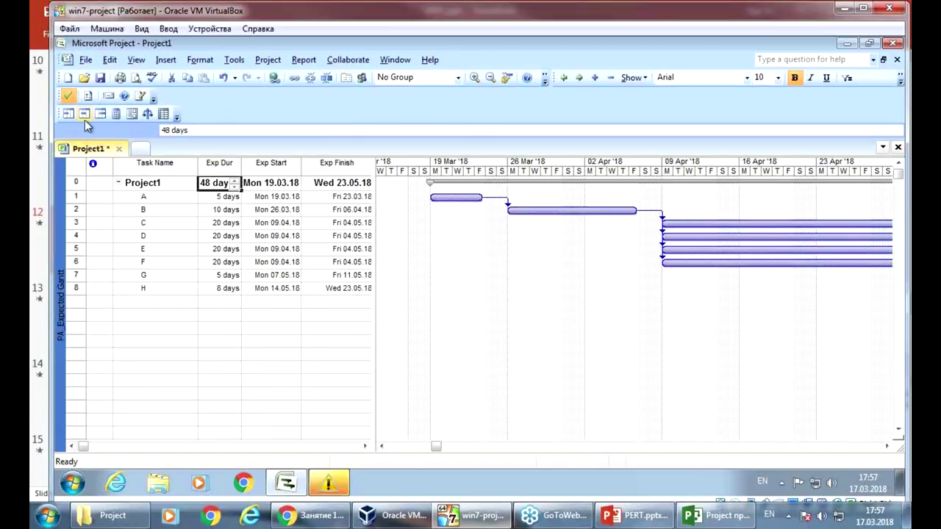
Switch to the standard Gantt Chart view and zoom the timescale to the entire project
{"action": "right_click", "coordinate": [62, 184]}
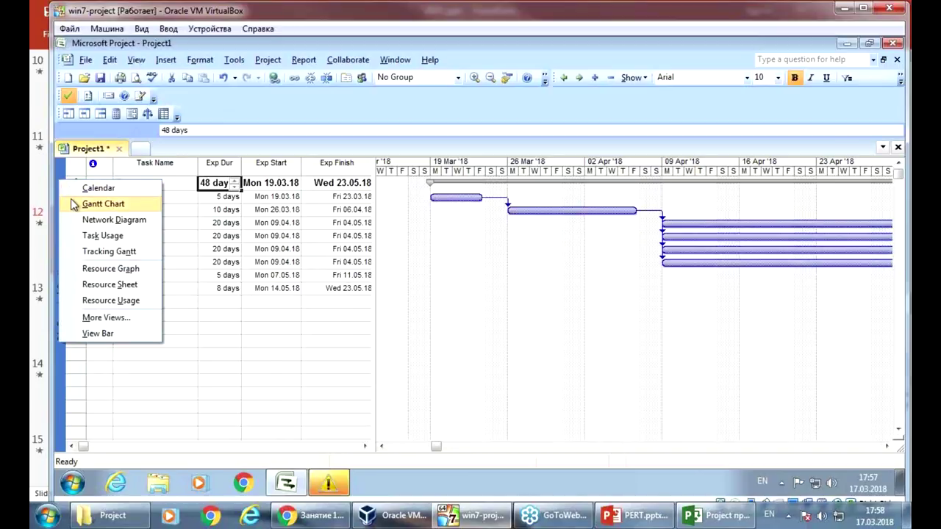
{"action": "left_click", "coordinate": [103, 204]}
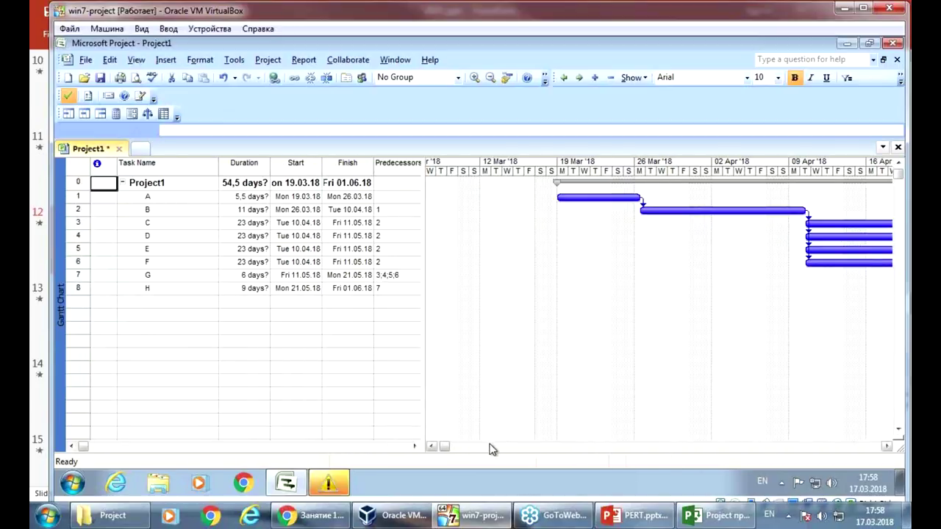
{"action": "left_click", "coordinate": [886, 447]}
{"action": "left_click", "coordinate": [886, 447]}
{"action": "left_click", "coordinate": [887, 446]}
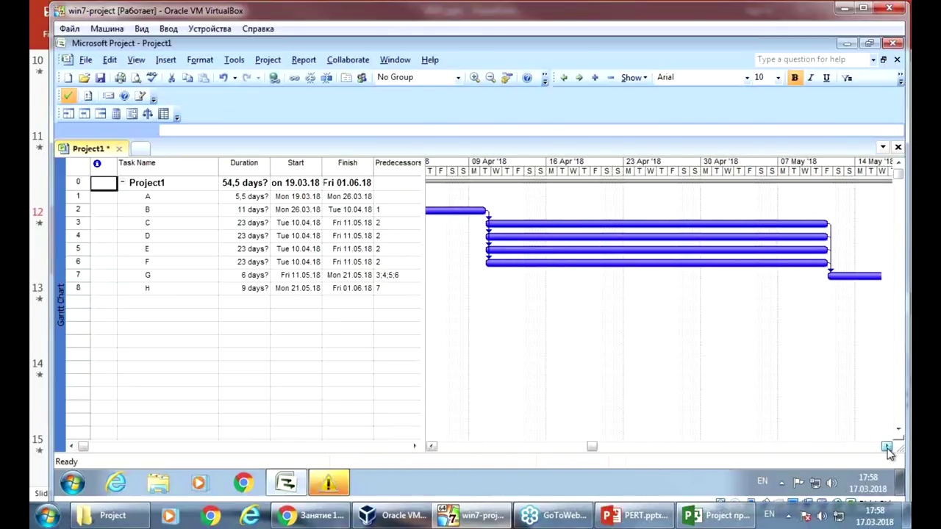
{"action": "left_click", "coordinate": [432, 446]}
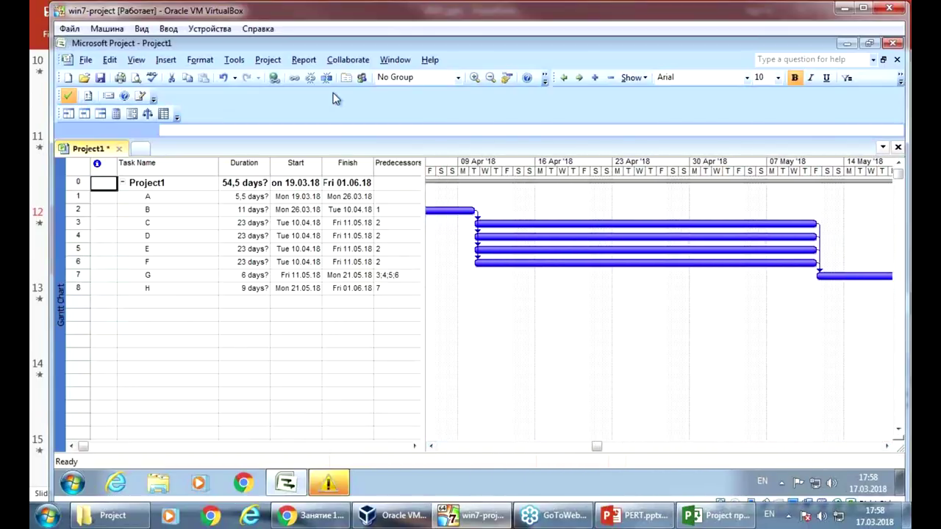
{"action": "left_click", "coordinate": [136, 59]}
{"action": "left_click", "coordinate": [160, 318]}
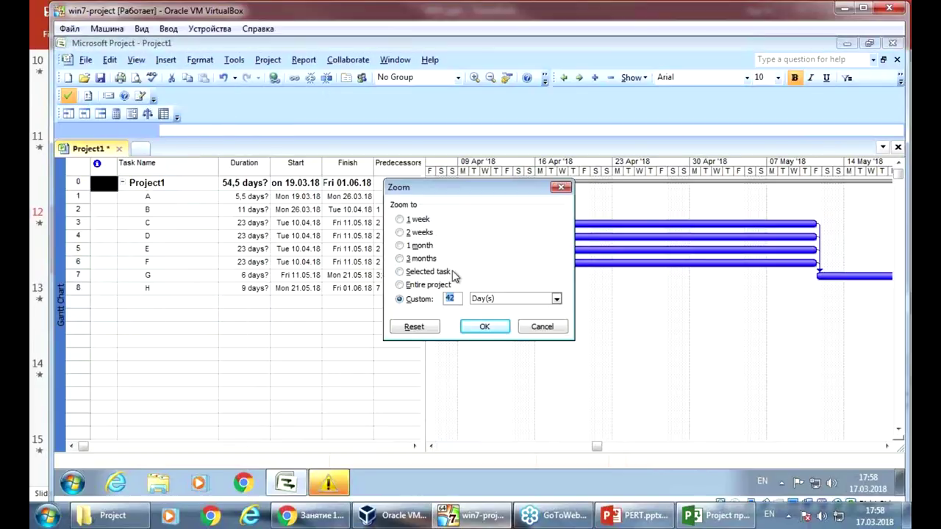
{"action": "left_click", "coordinate": [423, 284]}
{"action": "left_click", "coordinate": [484, 326]}
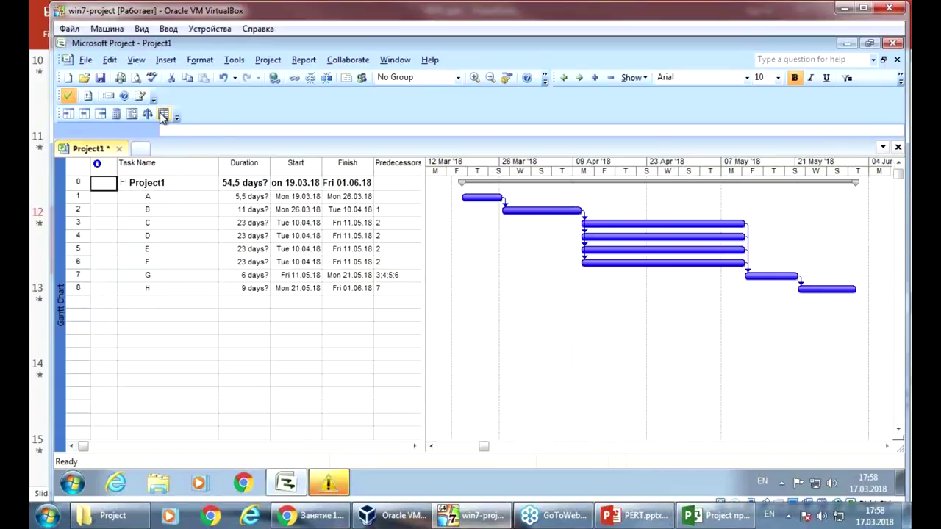
Insert a Duration1 column before the Start column in the Gantt table
{"action": "left_click", "coordinate": [295, 162]}
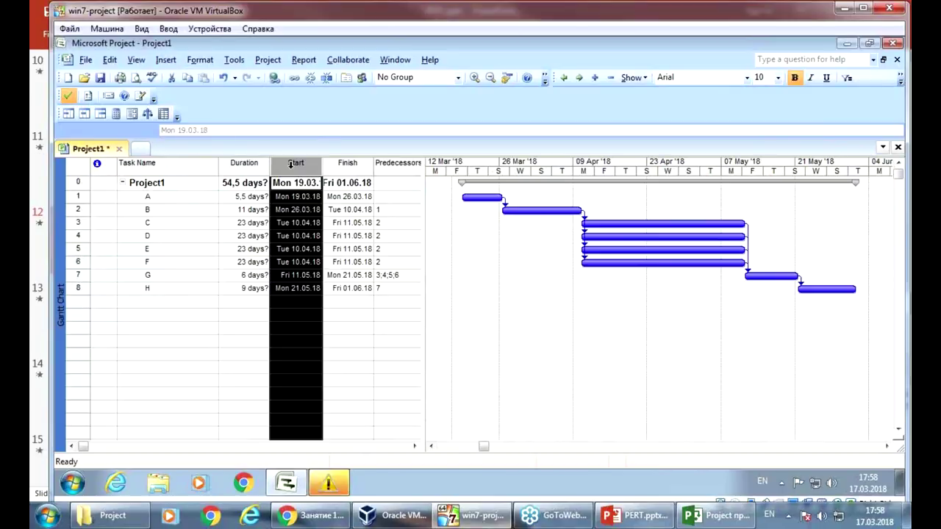
{"action": "right_click", "coordinate": [288, 168]}
{"action": "left_click", "coordinate": [339, 241]}
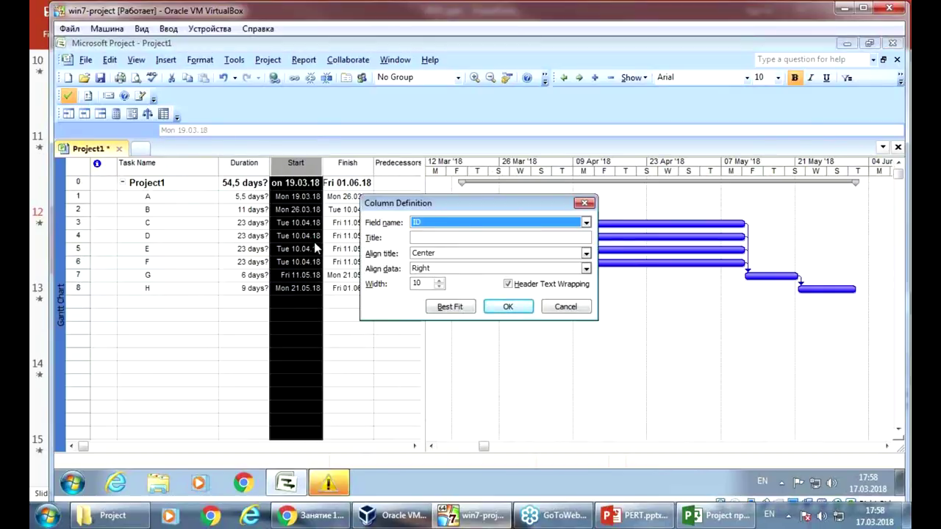
{"action": "type", "text": "du"}
{"action": "key", "text": "Down"}
{"action": "key", "text": "Down"}
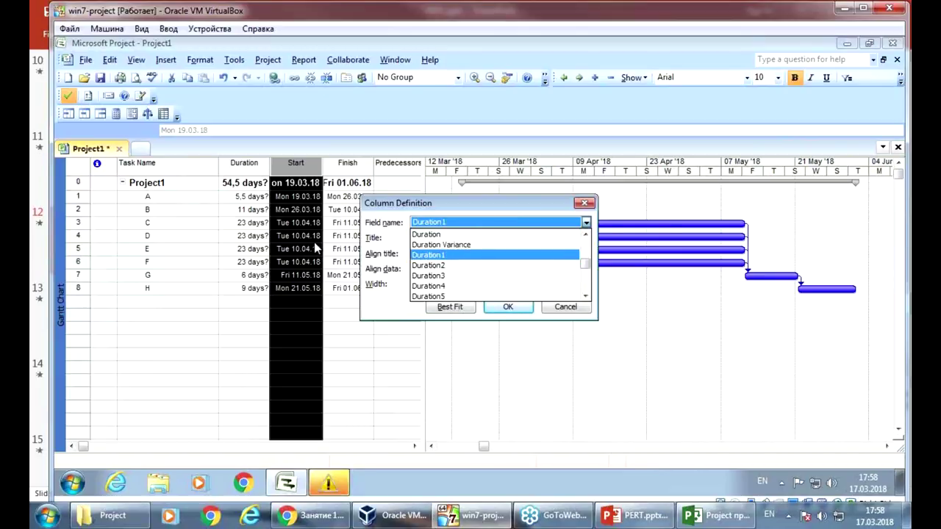
{"action": "key", "text": "Return"}
{"action": "key", "text": "Return"}
Insert a Duration2 column between the Duration1 and Start columns
{"action": "left_click", "coordinate": [339, 163]}
{"action": "right_click", "coordinate": [318, 179]}
{"action": "left_click", "coordinate": [358, 246]}
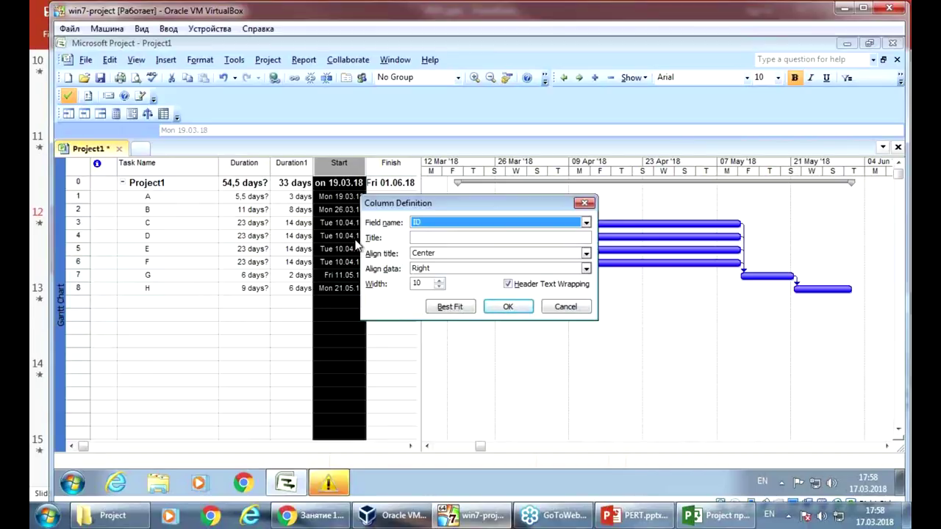
{"action": "type", "text": "du"}
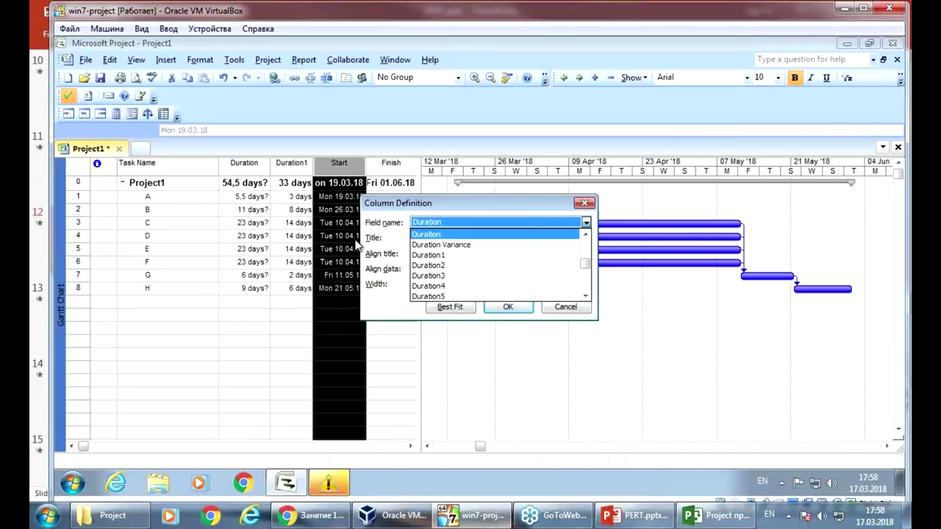
{"action": "key", "text": "Down"}
{"action": "key", "text": "Down"}
{"action": "key", "text": "Down"}
{"action": "key", "text": "Return"}
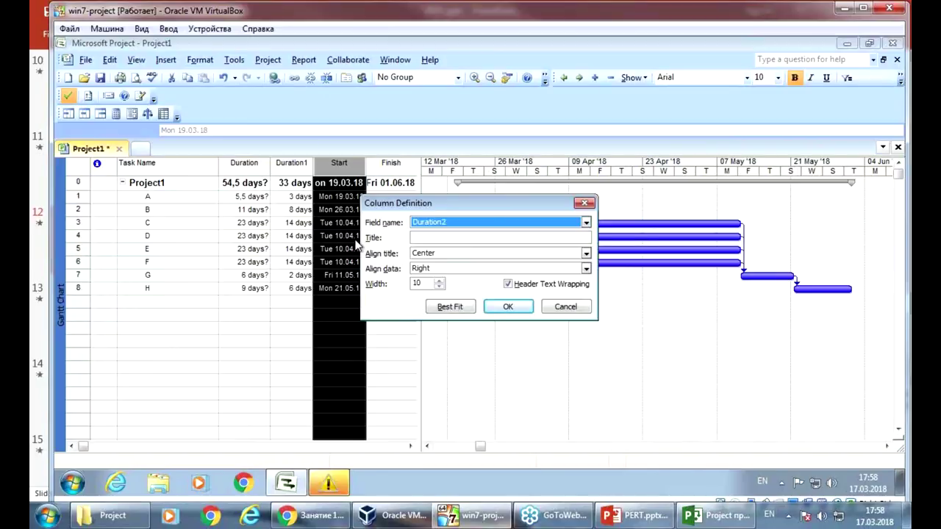
{"action": "key", "text": "Return"}
Insert a Duration3 column between Duration2 and Start, and widen the table area slightly to show it
{"action": "right_click", "coordinate": [379, 164]}
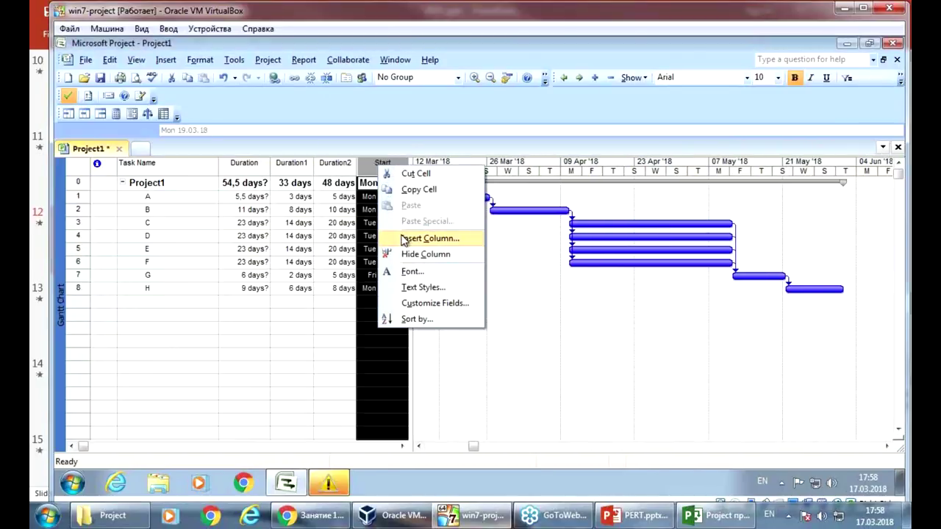
{"action": "left_click", "coordinate": [412, 238]}
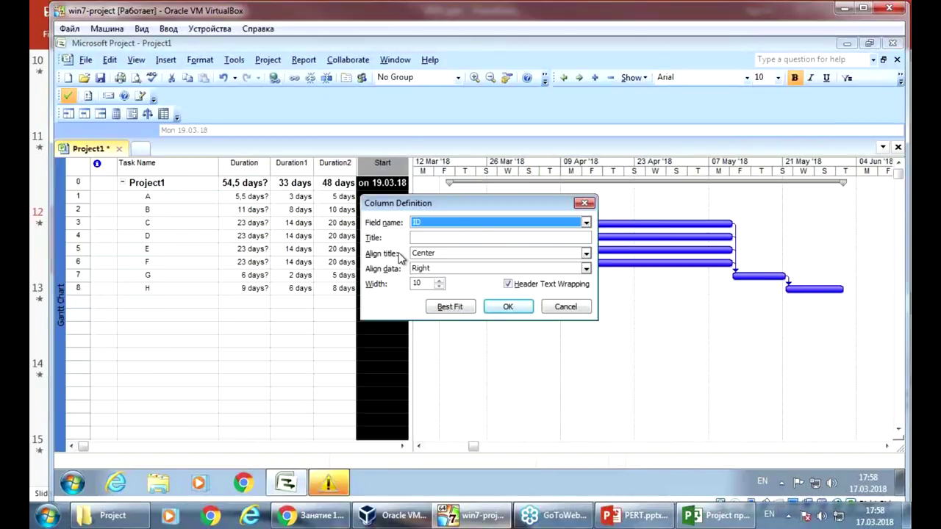
{"action": "type", "text": "Duration"}
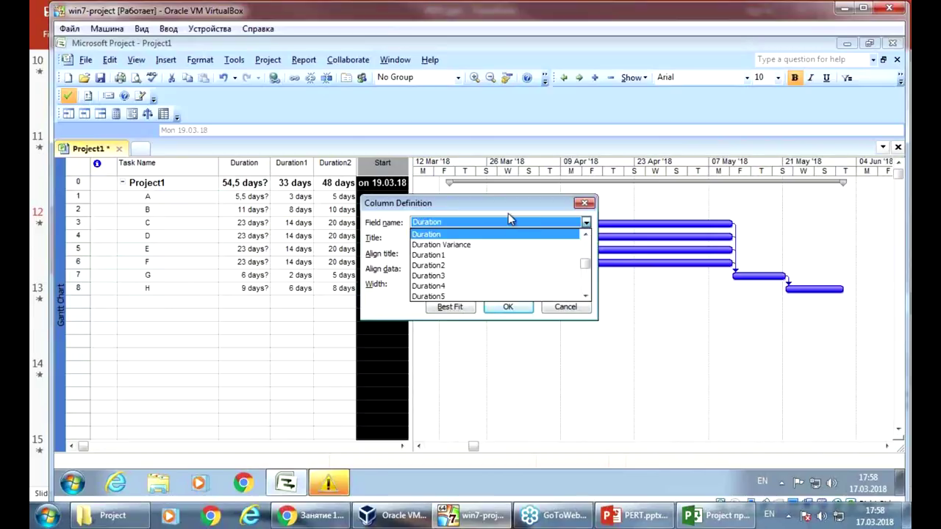
{"action": "left_click", "coordinate": [457, 275]}
{"action": "left_click", "coordinate": [509, 307]}
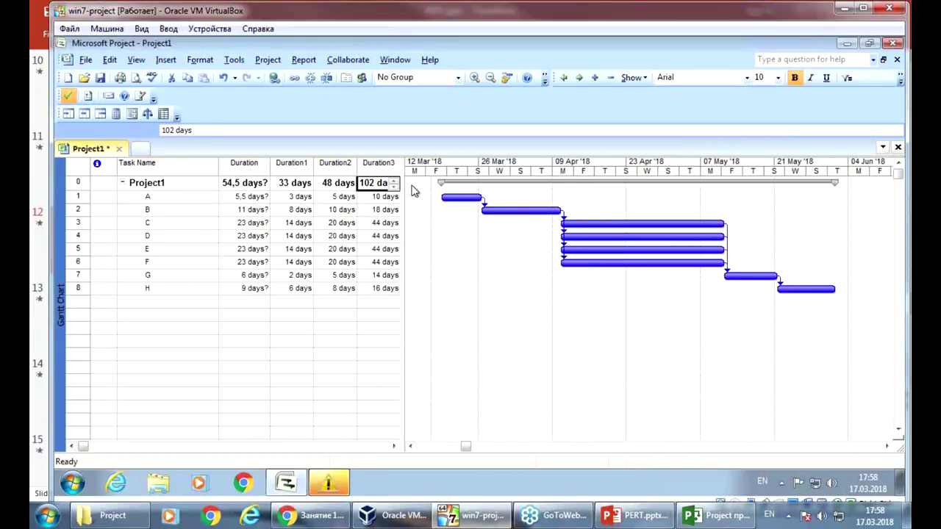
{"action": "left_click_drag", "start_coordinate": [403, 196], "coordinate": [429, 196]}
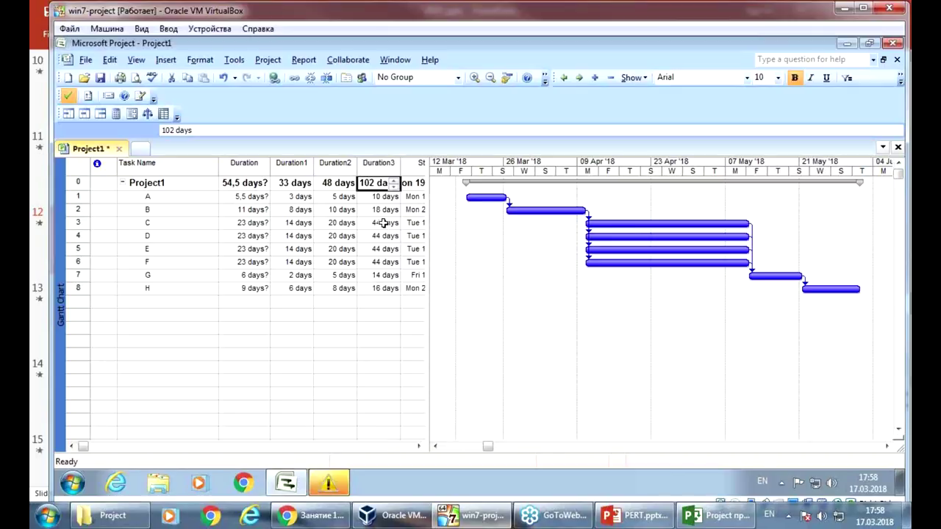
Compare the Duration3 estimates of tasks C to F and H with the calculated durations of tasks C to E and the project summary
{"action": "left_click_drag", "start_coordinate": [378, 223], "coordinate": [385, 266]}
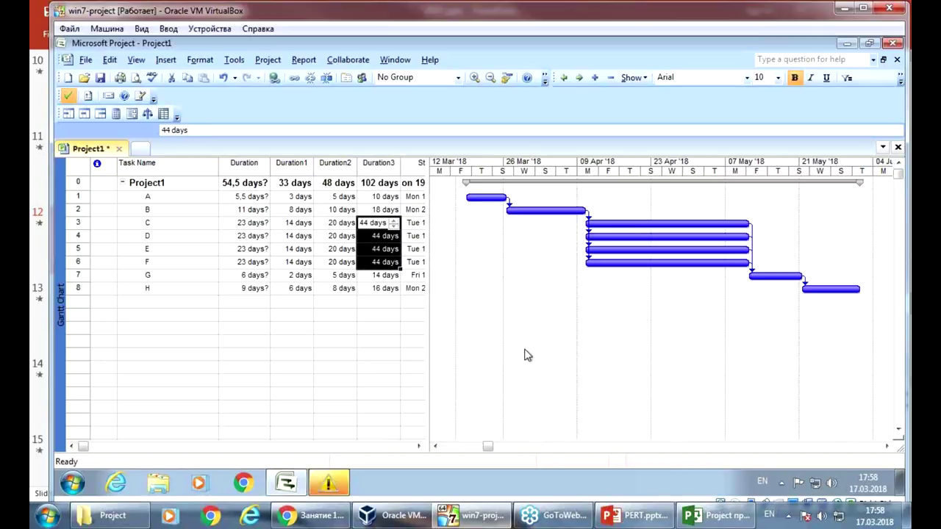
{"action": "left_click", "coordinate": [386, 287]}
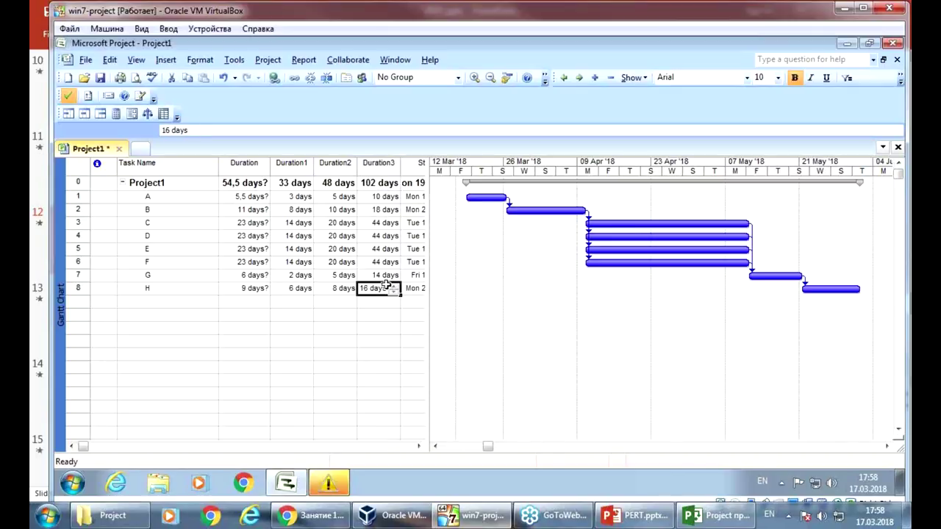
{"action": "left_click", "coordinate": [384, 264]}
{"action": "left_click", "coordinate": [382, 249]}
{"action": "left_click", "coordinate": [380, 235]}
{"action": "left_click", "coordinate": [376, 222]}
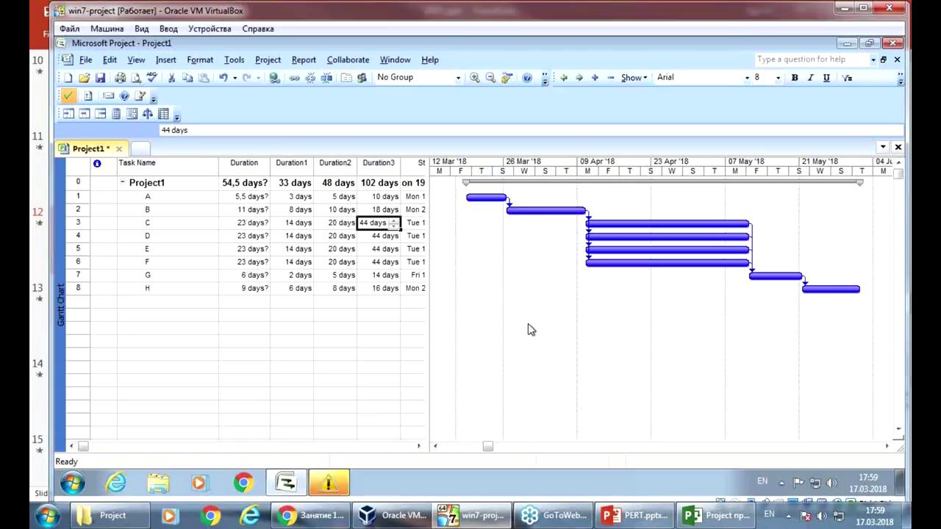
{"action": "left_click", "coordinate": [257, 223]}
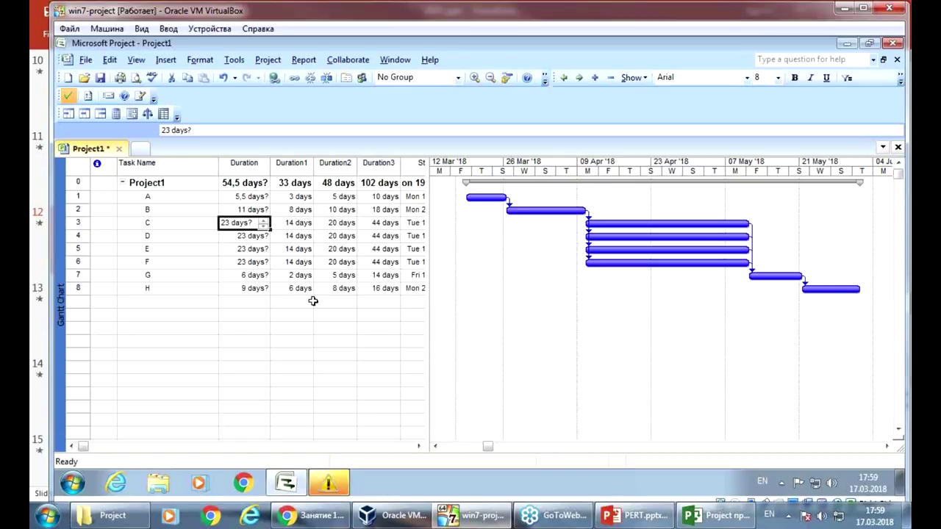
{"action": "left_click", "coordinate": [252, 236]}
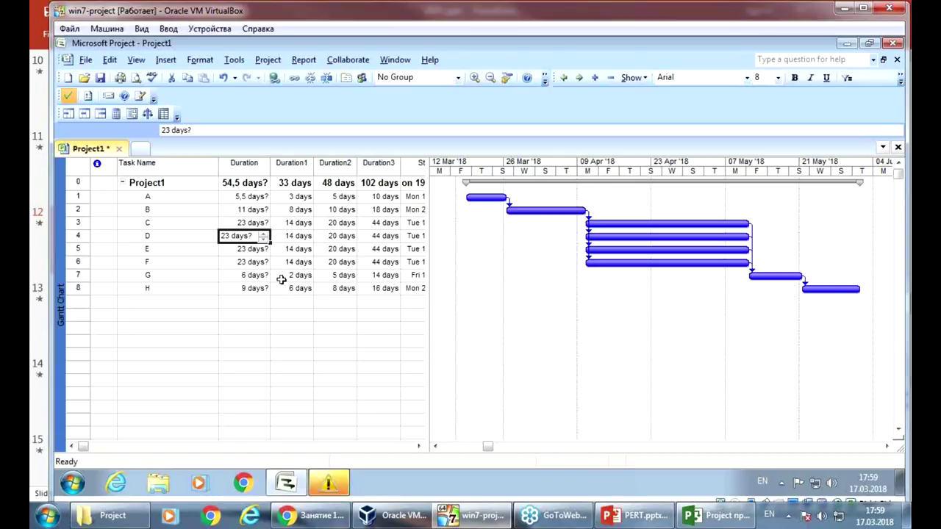
{"action": "left_click", "coordinate": [257, 249]}
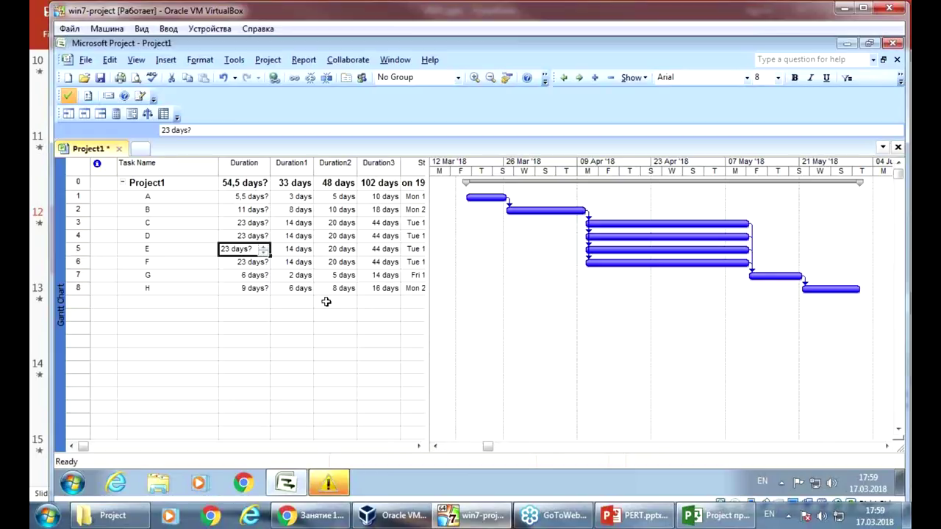
{"action": "left_click", "coordinate": [267, 182]}
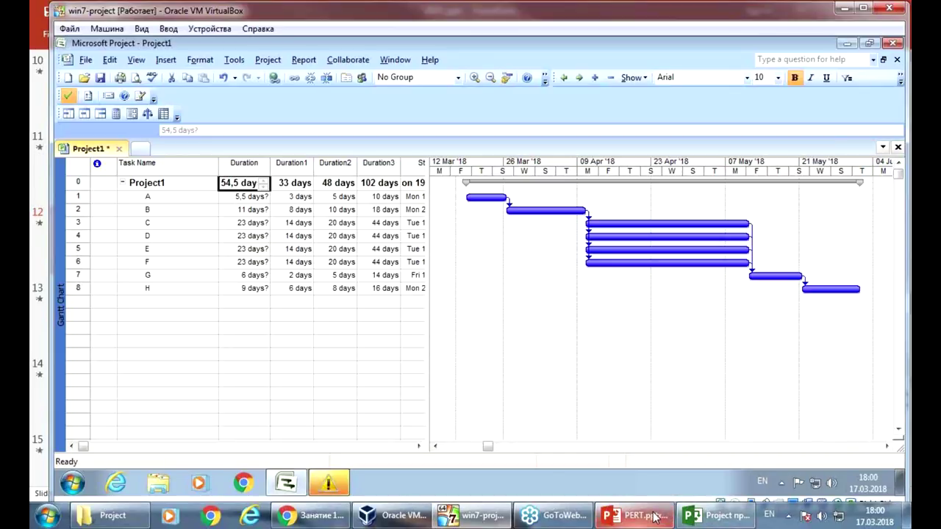
Switch to the PERT.pptx presentation in PowerPoint and show slide 14 about PERT analysis in Microsoft Project 2013/2016
{"action": "mouse_move", "coordinate": [654, 519]}
{"action": "left_click", "coordinate": [605, 413]}
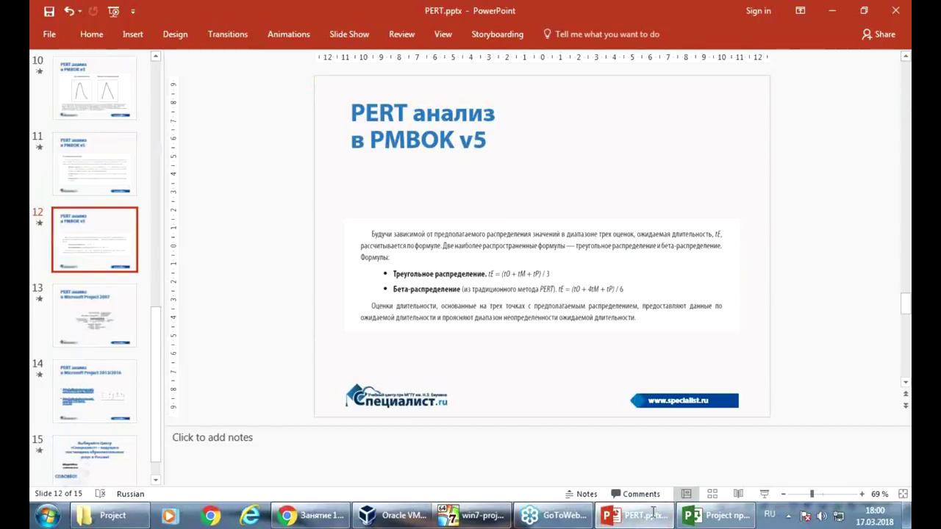
{"action": "left_click", "coordinate": [119, 397]}
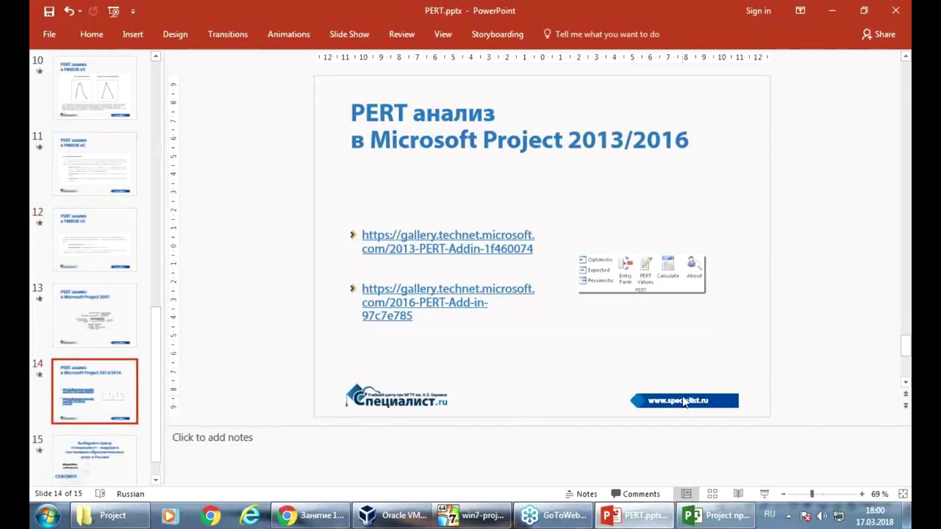
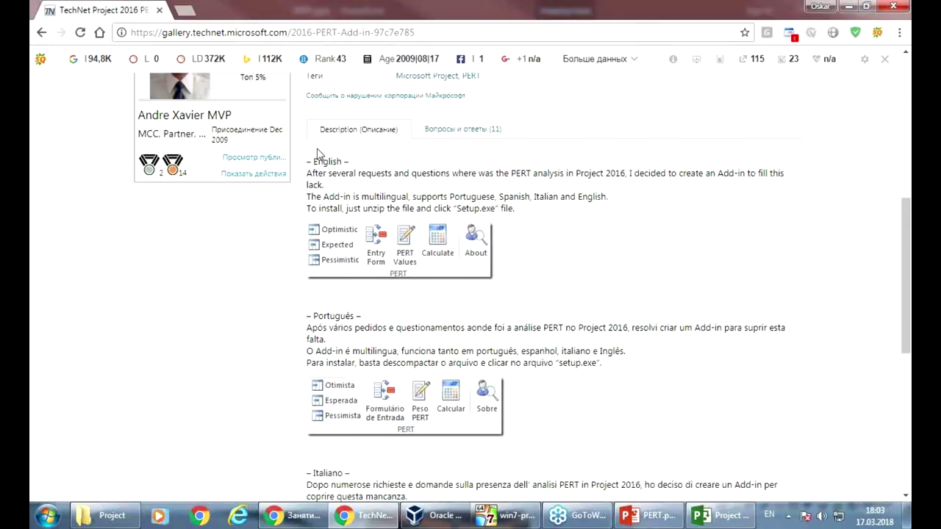
Read the Project 2016 PERT Add-in page in the browser, examining its language versions, download details and Setup.exe installation instructions
{"action": "scroll", "coordinate": [327, 150], "scroll_direction": "down", "scroll_amount": 5}
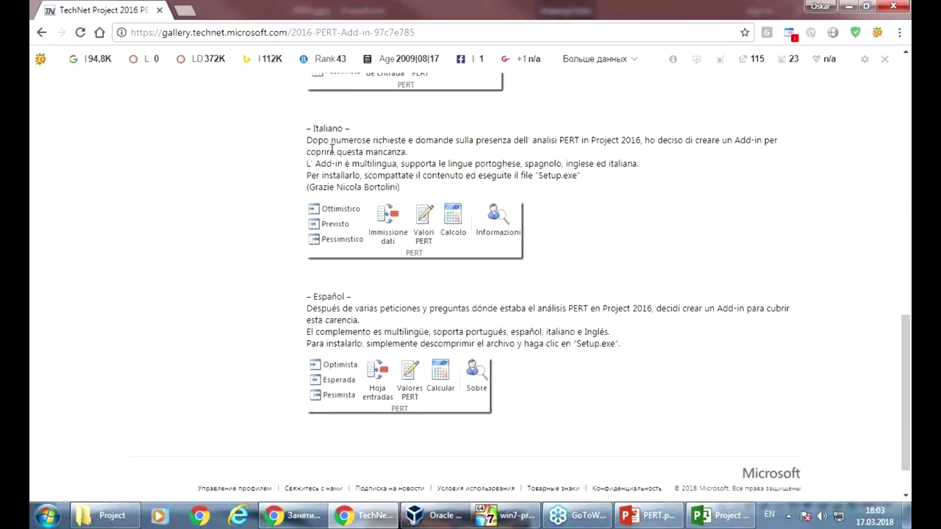
{"action": "scroll", "coordinate": [332, 151], "scroll_direction": "up", "scroll_amount": 6}
{"action": "scroll", "coordinate": [340, 229], "scroll_direction": "down", "scroll_amount": 2}
{"action": "scroll", "coordinate": [340, 229], "scroll_direction": "down", "scroll_amount": 3}
{"action": "scroll", "coordinate": [340, 217], "scroll_direction": "up", "scroll_amount": 2}
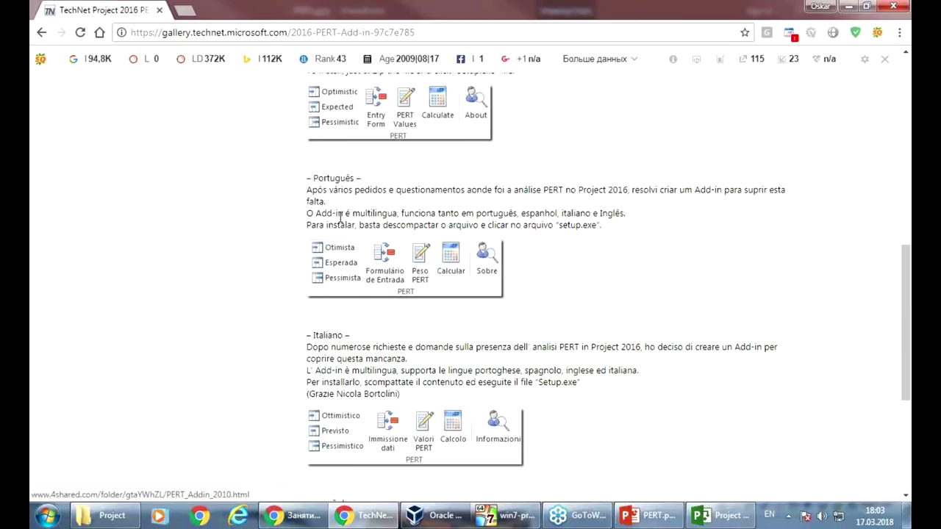
{"action": "scroll", "coordinate": [341, 217], "scroll_direction": "up", "scroll_amount": 3}
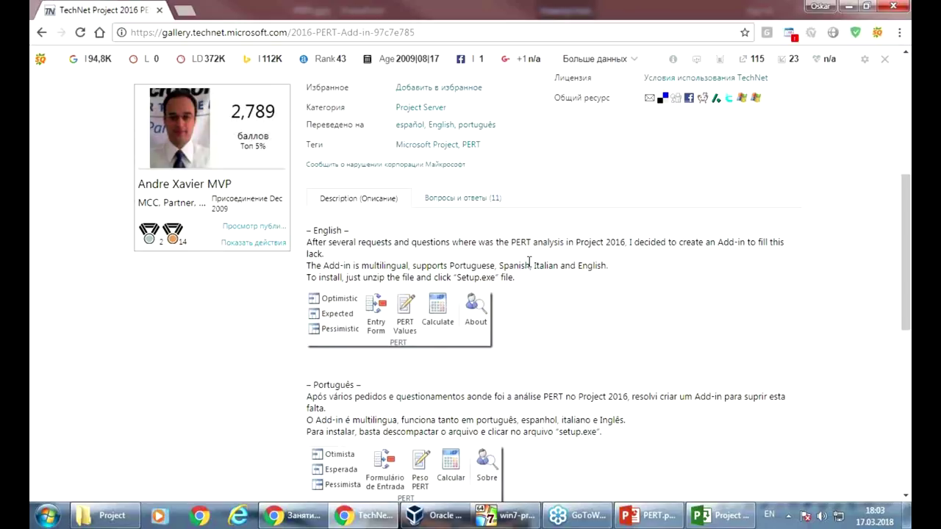
{"action": "scroll", "coordinate": [529, 266], "scroll_direction": "up", "scroll_amount": 2}
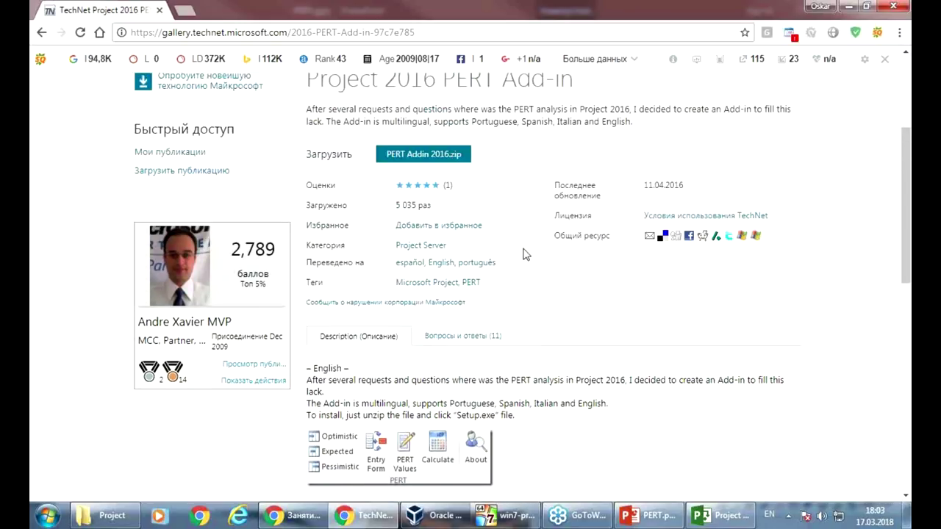
{"action": "scroll", "coordinate": [546, 278], "scroll_direction": "down", "scroll_amount": 2}
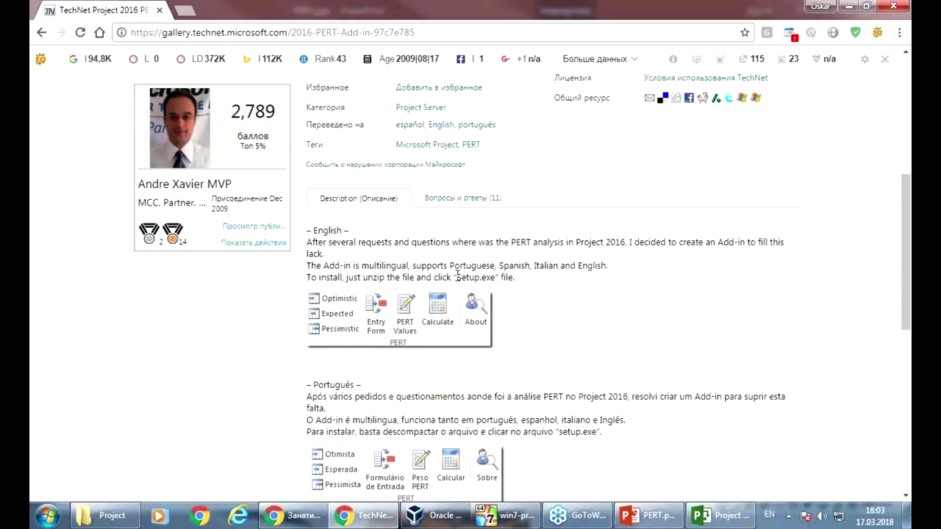
{"action": "left_click_drag", "start_coordinate": [456, 276], "coordinate": [504, 279]}
{"action": "left_click", "coordinate": [543, 284]}
Switch to the Project folder in Windows Explorer, locate the downloaded PERT Addin 2016.zip and open the PERT Addin 2016 folder
{"action": "left_click", "coordinate": [135, 513]}
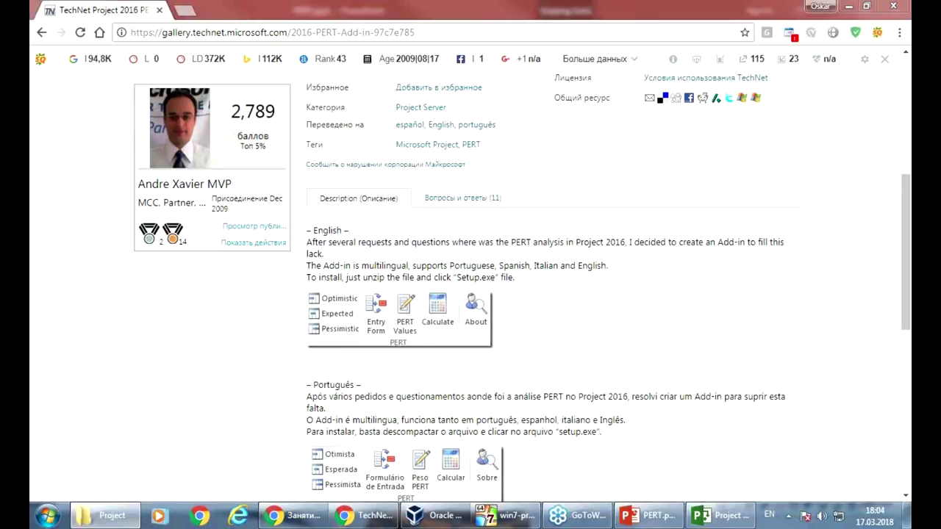
{"action": "left_click_drag", "start_coordinate": [790, 114], "coordinate": [539, 109]}
{"action": "left_click", "coordinate": [400, 206]}
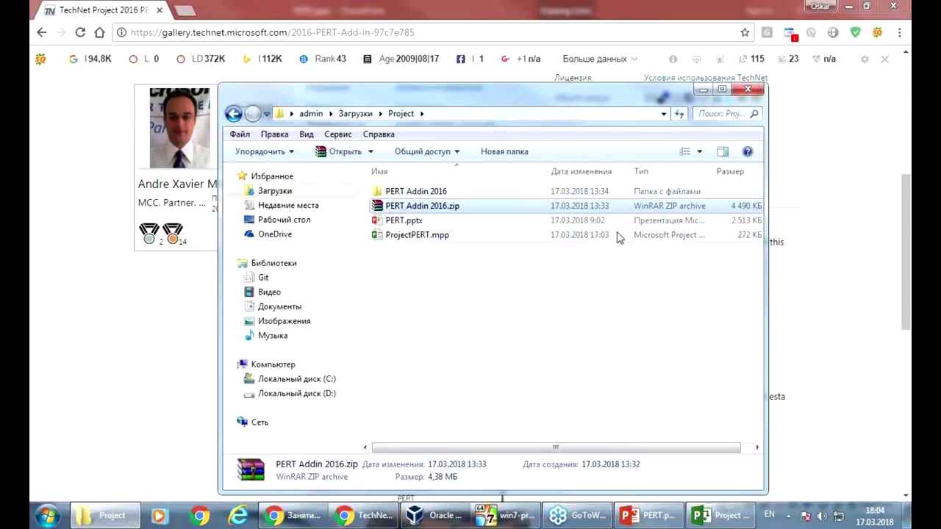
{"action": "left_click_drag", "start_coordinate": [640, 90], "coordinate": [600, 68]}
{"action": "double_click", "coordinate": [394, 170]}
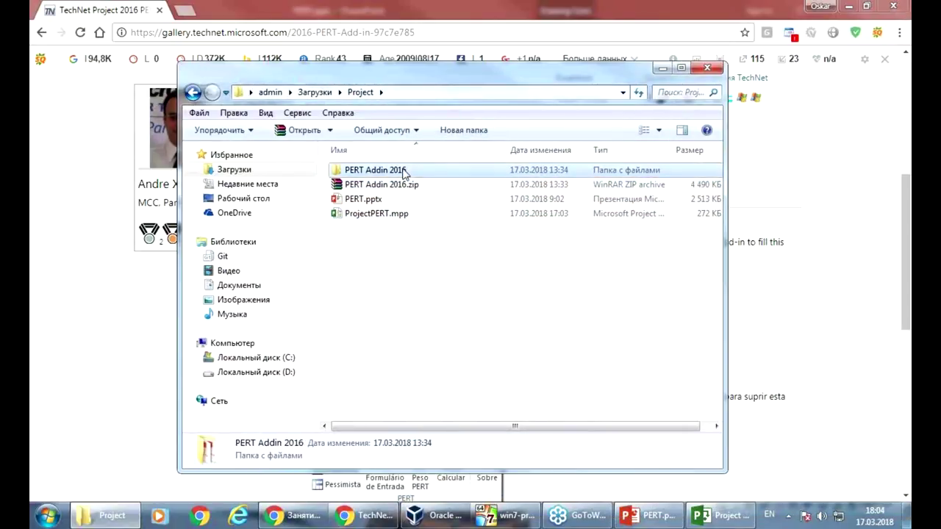
Maximize the folder window and examine the PERT Addin 2016 contents, including the PDF manuals and the setup files in the nested PERT Addin 2016 folder
{"action": "left_click", "coordinate": [682, 69]}
{"action": "left_click", "coordinate": [267, 120]}
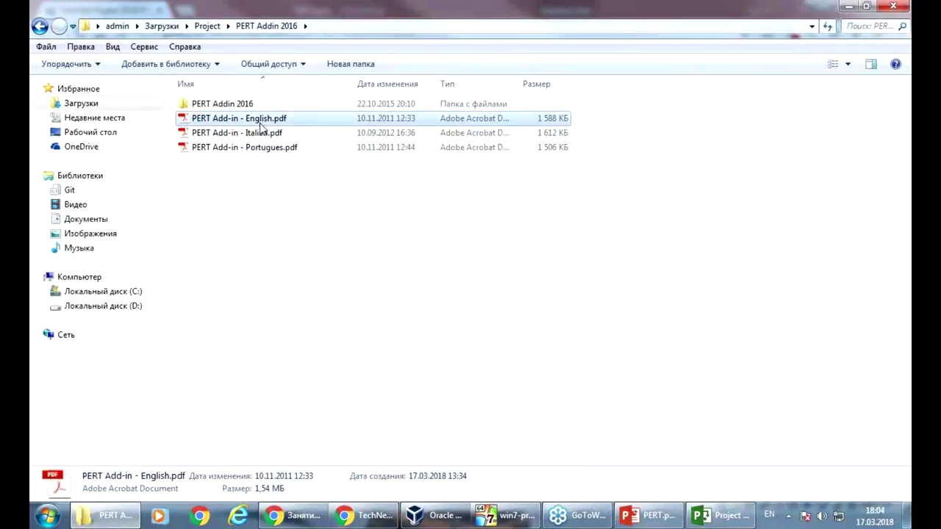
{"action": "left_click", "coordinate": [284, 147]}
{"action": "left_click", "coordinate": [276, 118]}
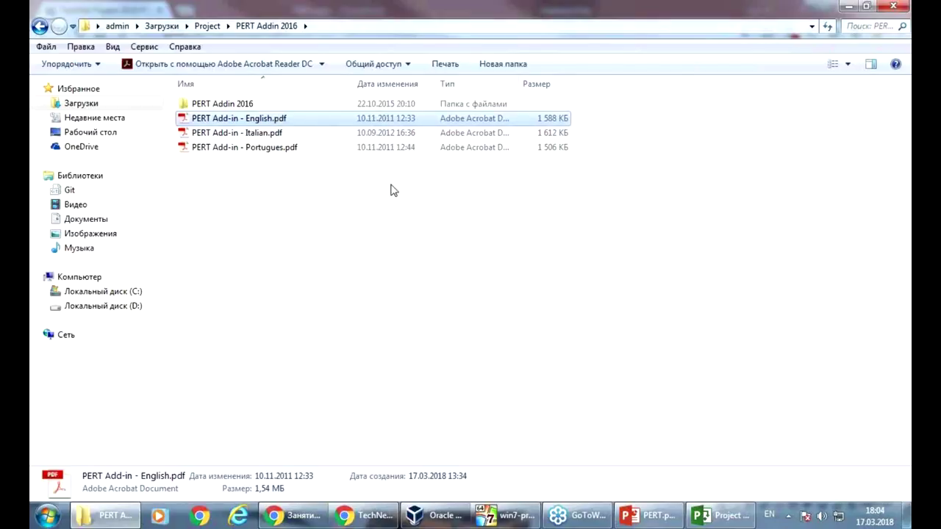
{"action": "double_click", "coordinate": [242, 106]}
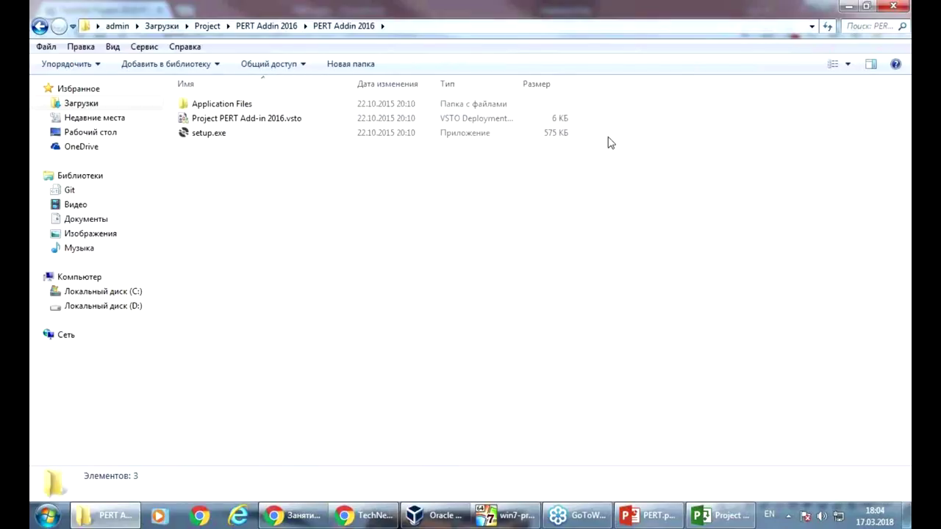
{"action": "left_click", "coordinate": [40, 26]}
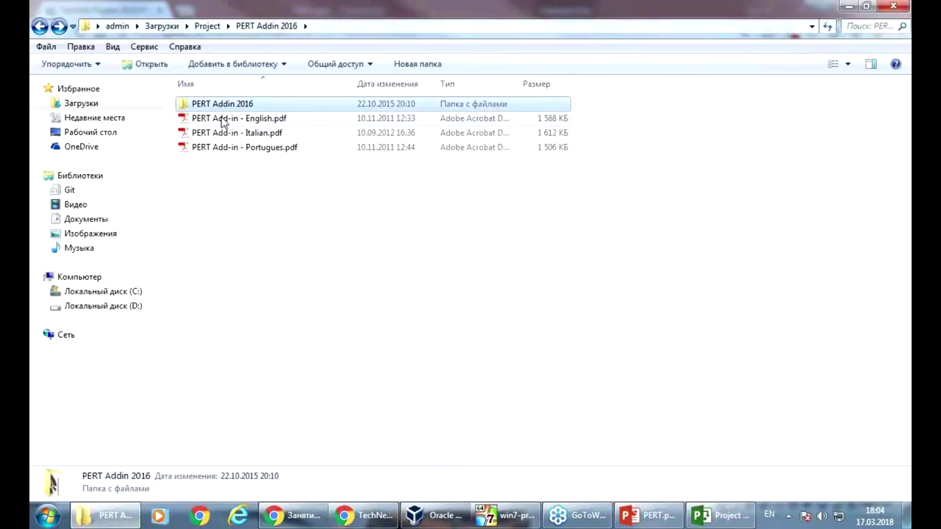
Open the PERT Add-in - English.pdf manual and collapse the tools pane to widen the page view
{"action": "left_click", "coordinate": [224, 119]}
{"action": "double_click", "coordinate": [225, 119]}
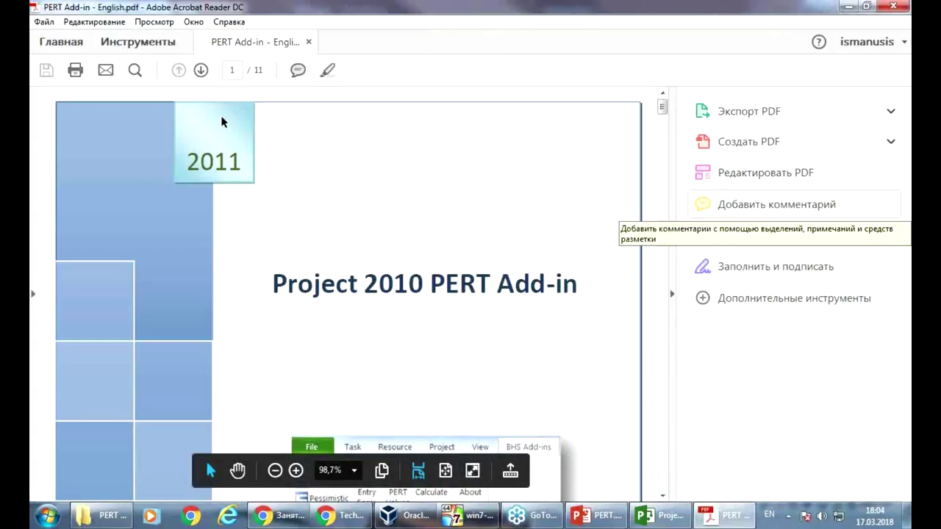
{"action": "left_click", "coordinate": [848, 7]}
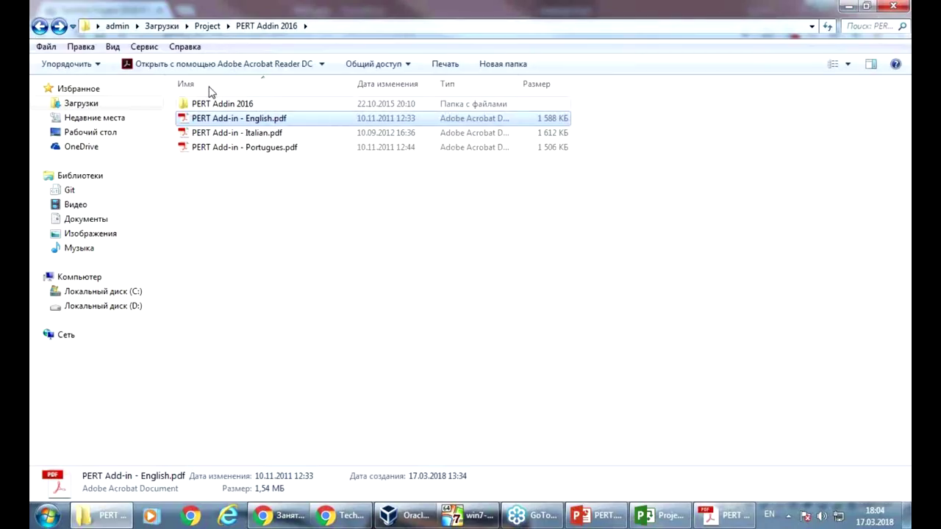
{"action": "left_click", "coordinate": [729, 509]}
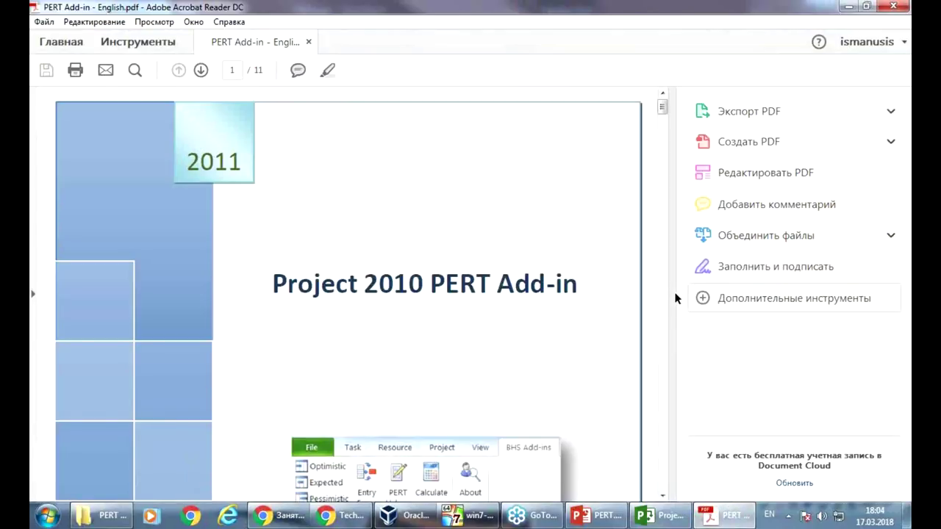
{"action": "left_click", "coordinate": [677, 298]}
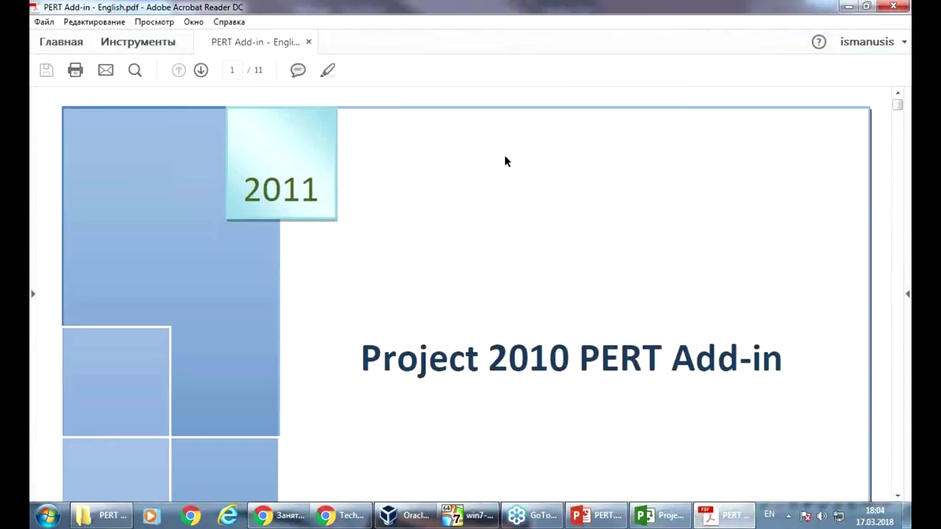
Read the manual's index, the About section and the instructions for downloading PERTAddin.zip on pages 1 to 4
{"action": "scroll", "coordinate": [676, 235], "scroll_direction": "down", "scroll_amount": 10}
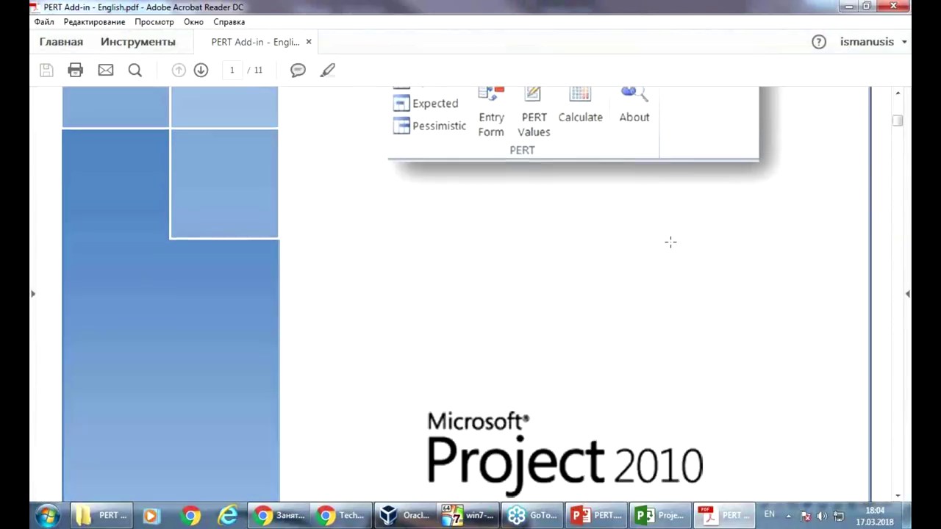
{"action": "scroll", "coordinate": [661, 246], "scroll_direction": "down", "scroll_amount": 10}
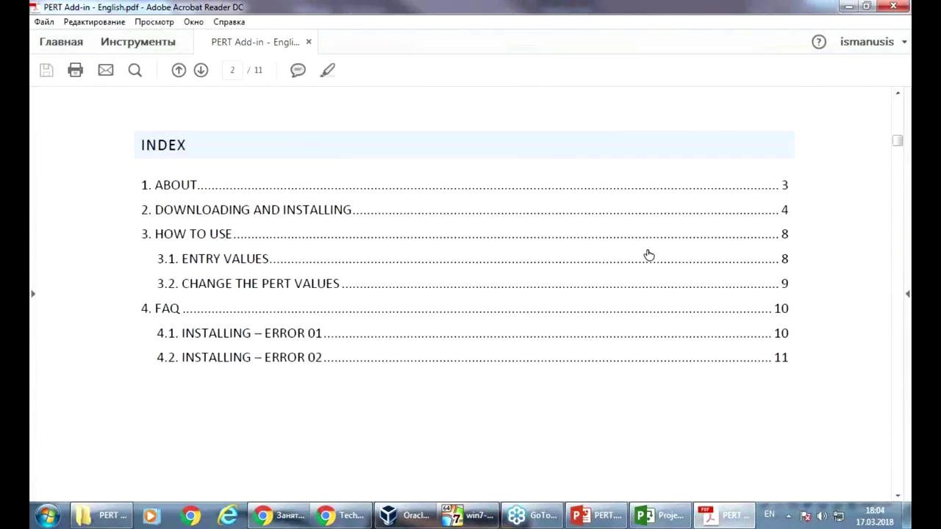
{"action": "scroll", "coordinate": [621, 305], "scroll_direction": "down", "scroll_amount": 5}
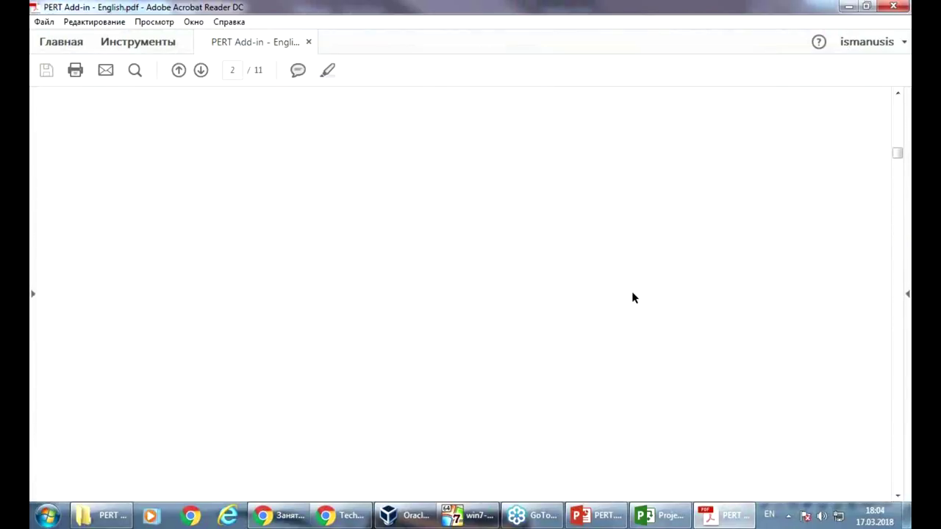
{"action": "scroll", "coordinate": [633, 276], "scroll_direction": "down", "scroll_amount": 10}
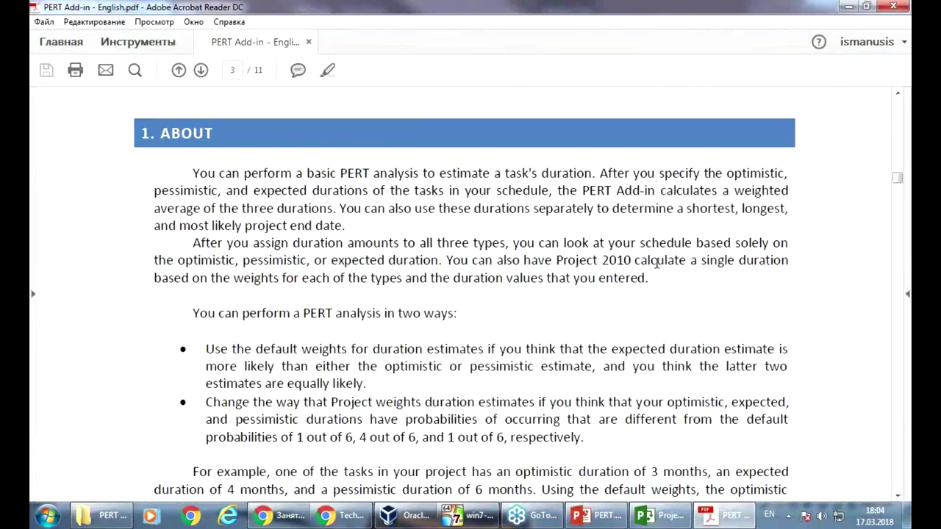
{"action": "scroll", "coordinate": [654, 256], "scroll_direction": "down", "scroll_amount": 10}
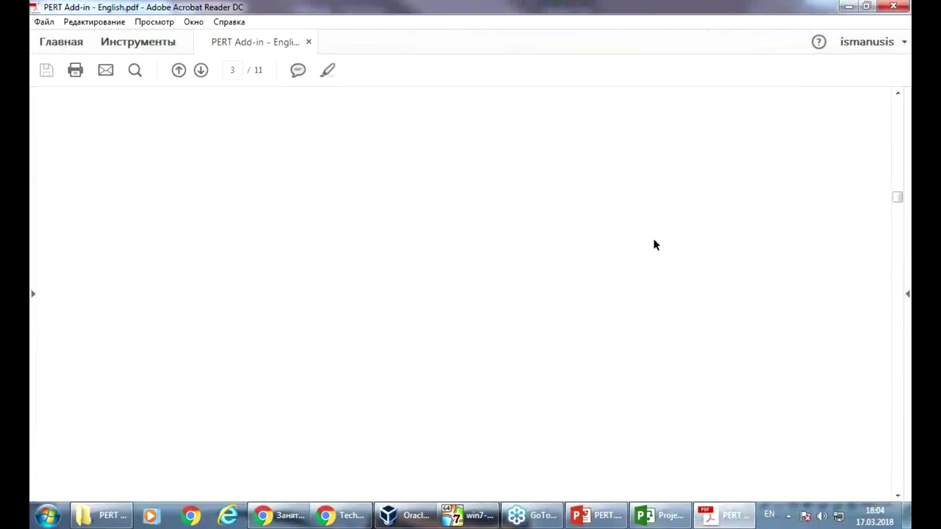
{"action": "scroll", "coordinate": [665, 232], "scroll_direction": "down", "scroll_amount": 8}
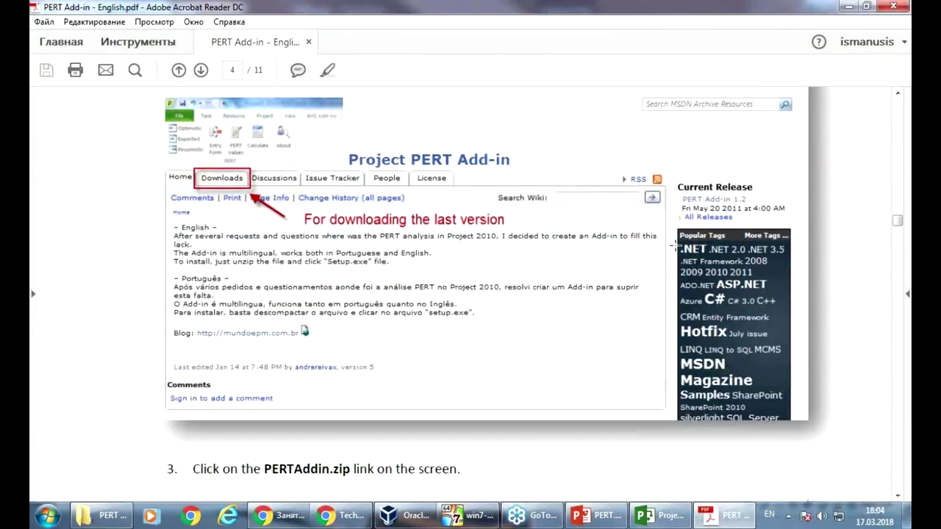
{"action": "scroll", "coordinate": [674, 245], "scroll_direction": "down", "scroll_amount": 10}
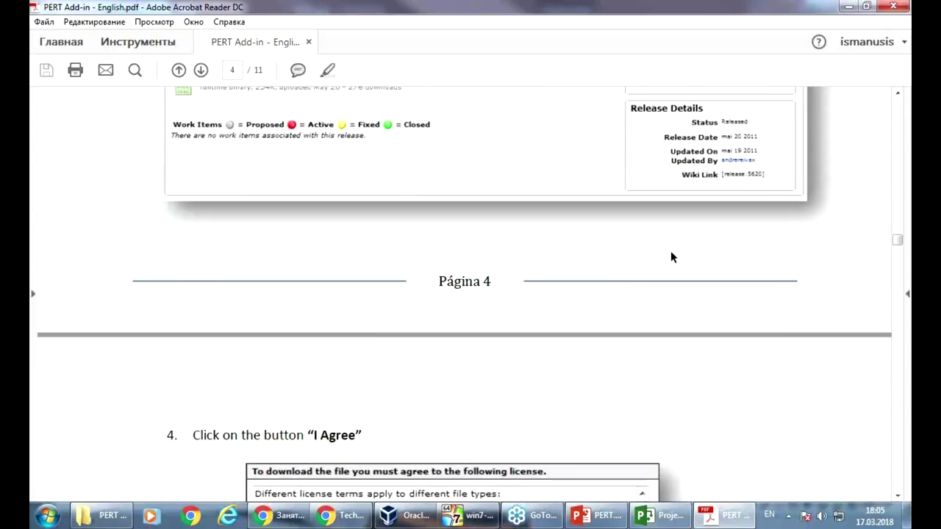
Examine the manual's installation instructions on pages 5 and 6, from accepting the license and unzipping to unblocking files and running setup.exe
{"action": "scroll", "coordinate": [673, 239], "scroll_direction": "down", "scroll_amount": 3}
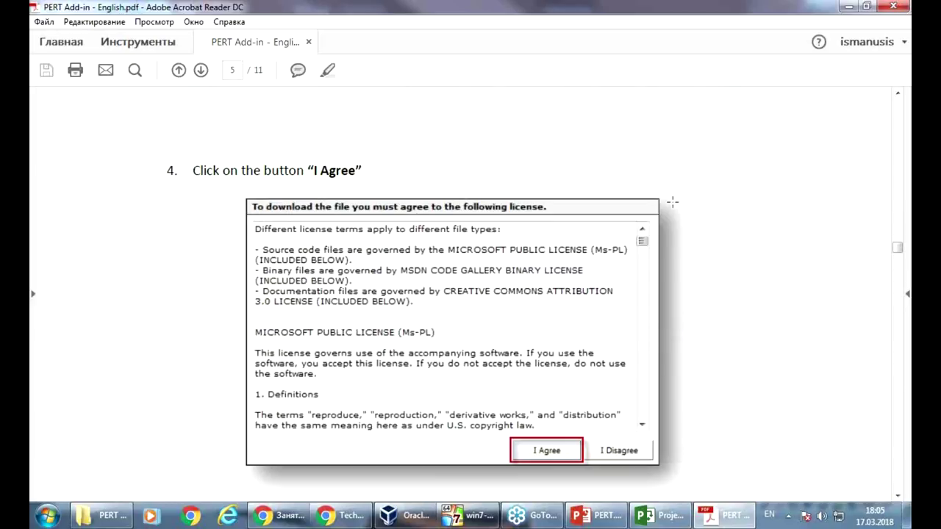
{"action": "scroll", "coordinate": [673, 202], "scroll_direction": "down", "scroll_amount": 5}
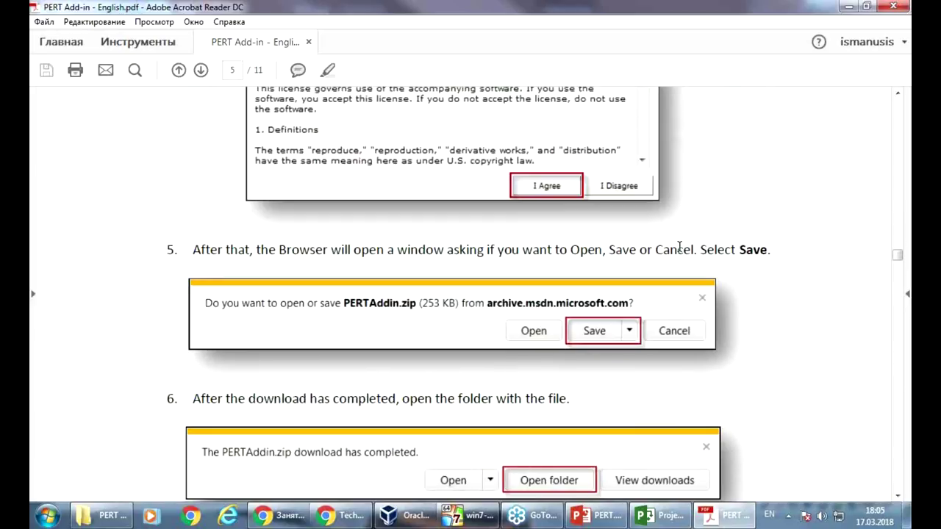
{"action": "scroll", "coordinate": [680, 247], "scroll_direction": "down", "scroll_amount": 3}
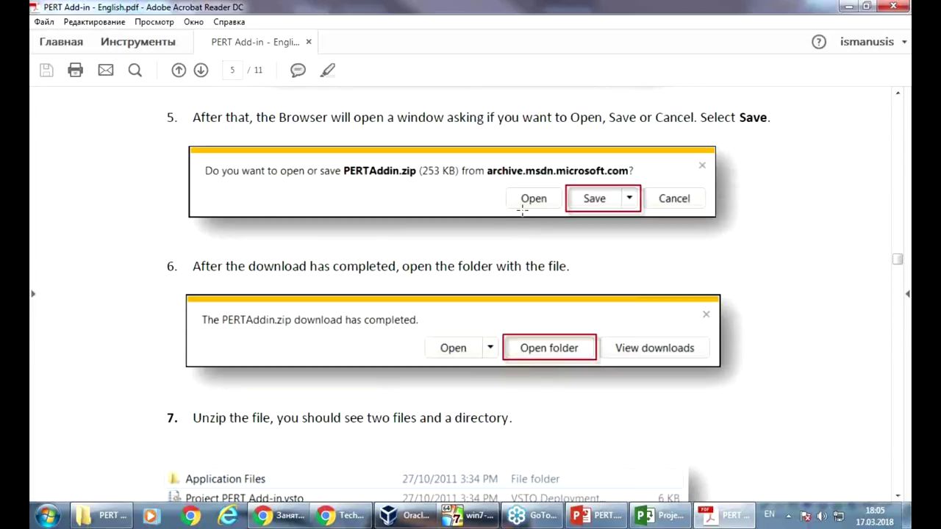
{"action": "scroll", "coordinate": [574, 224], "scroll_direction": "down", "scroll_amount": 7}
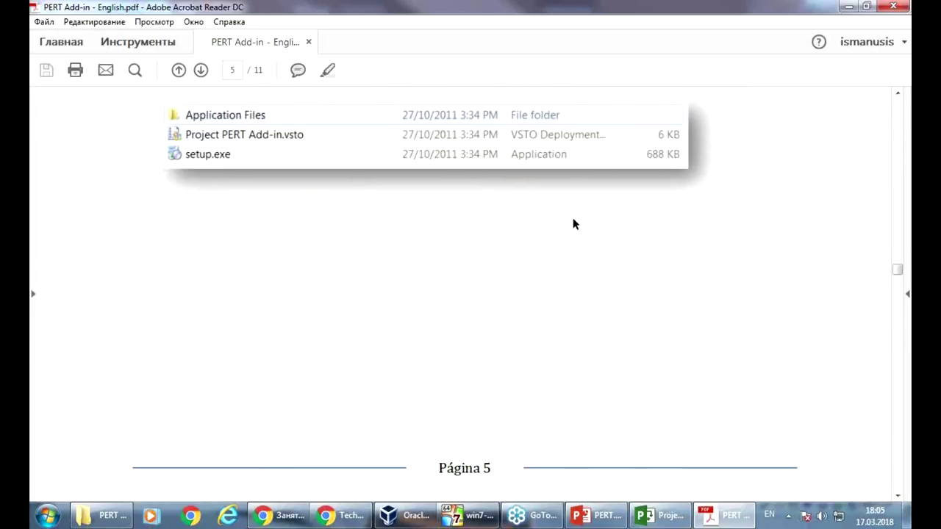
{"action": "scroll", "coordinate": [677, 307], "scroll_direction": "down", "scroll_amount": 13}
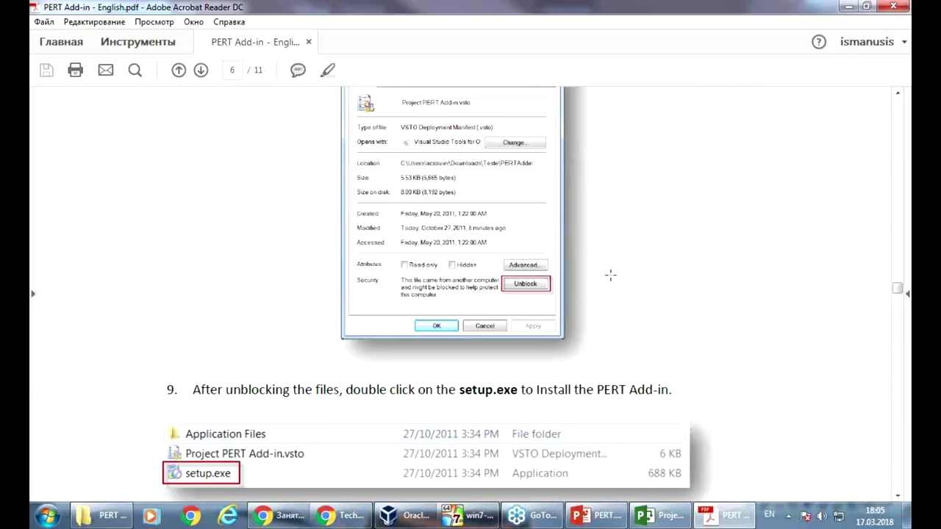
{"action": "scroll", "coordinate": [600, 275], "scroll_direction": "down", "scroll_amount": 10}
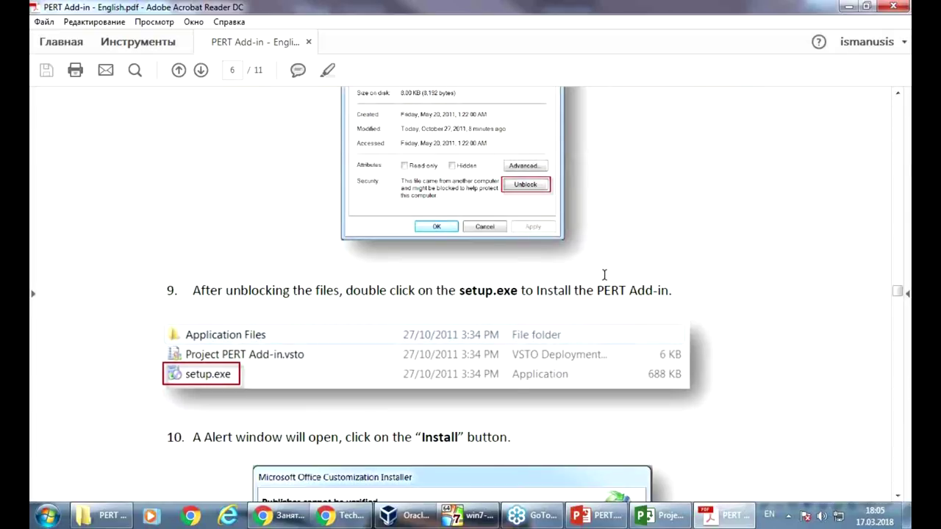
{"action": "scroll", "coordinate": [606, 279], "scroll_direction": "down", "scroll_amount": 8}
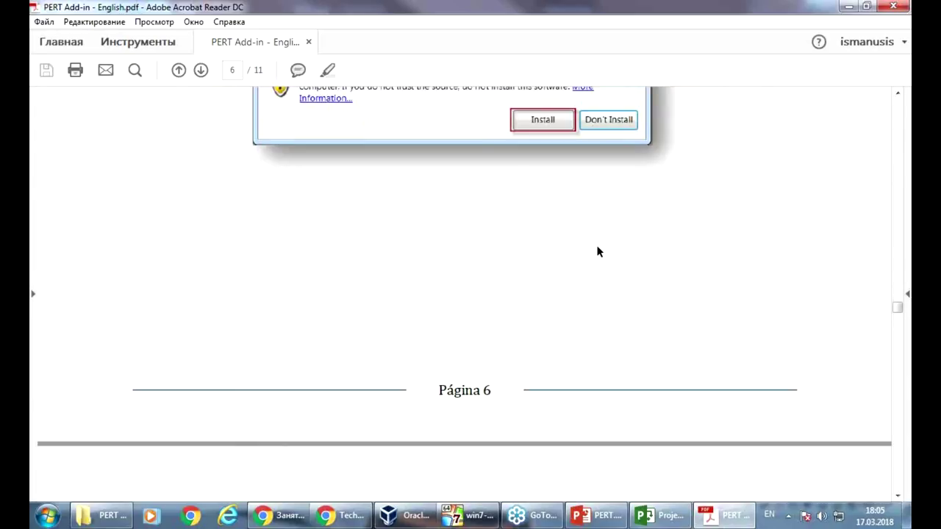
{"action": "scroll", "coordinate": [598, 252], "scroll_direction": "down", "scroll_amount": 3}
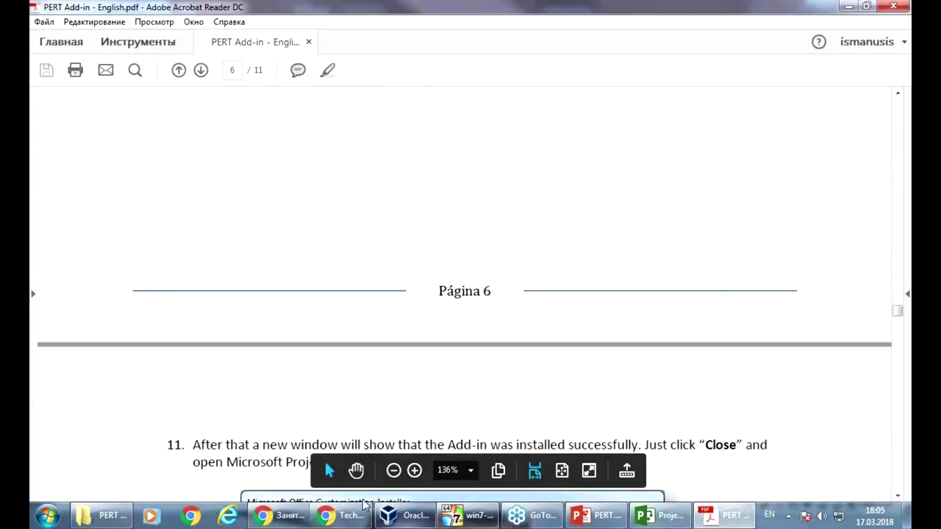
Switch to the TechNet add-in page in the browser and read the questions and answers about installation and usage problems
{"action": "left_click", "coordinate": [325, 514]}
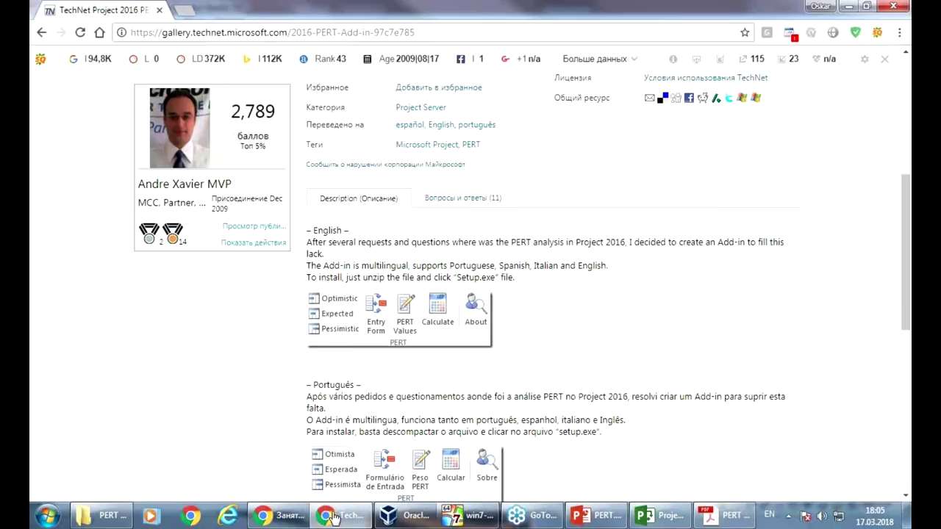
{"action": "left_click", "coordinate": [465, 203]}
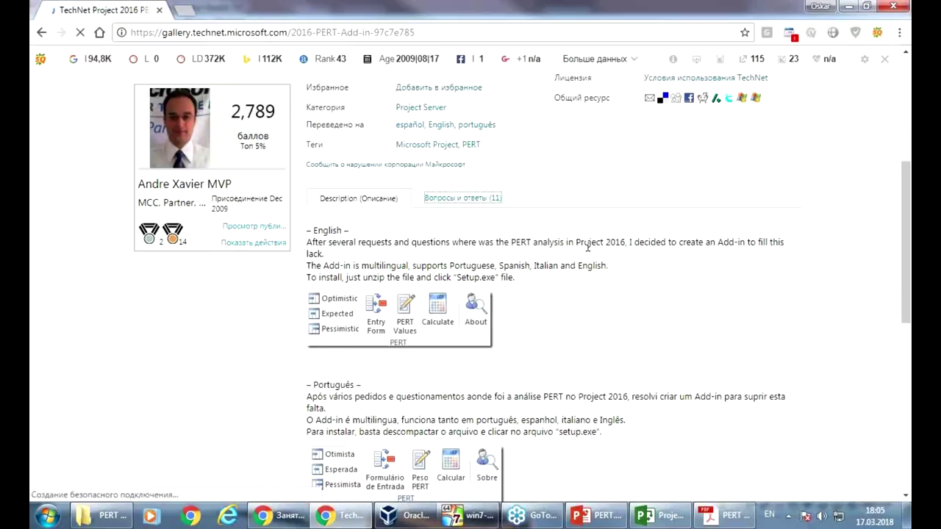
{"action": "scroll", "coordinate": [588, 246], "scroll_direction": "down", "scroll_amount": 7}
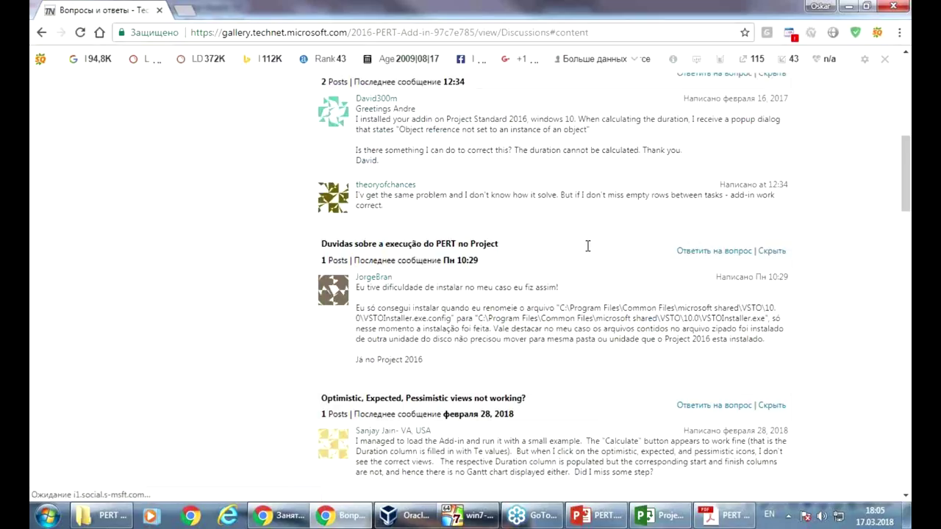
{"action": "scroll", "coordinate": [590, 250], "scroll_direction": "down", "scroll_amount": 1}
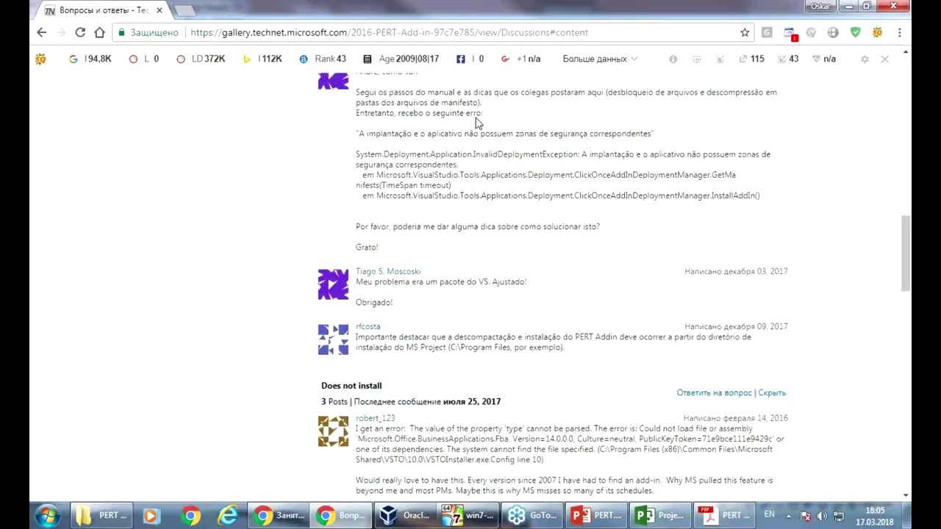
{"action": "scroll", "coordinate": [579, 309], "scroll_direction": "down", "scroll_amount": 1}
{"action": "scroll", "coordinate": [579, 309], "scroll_direction": "down", "scroll_amount": 4}
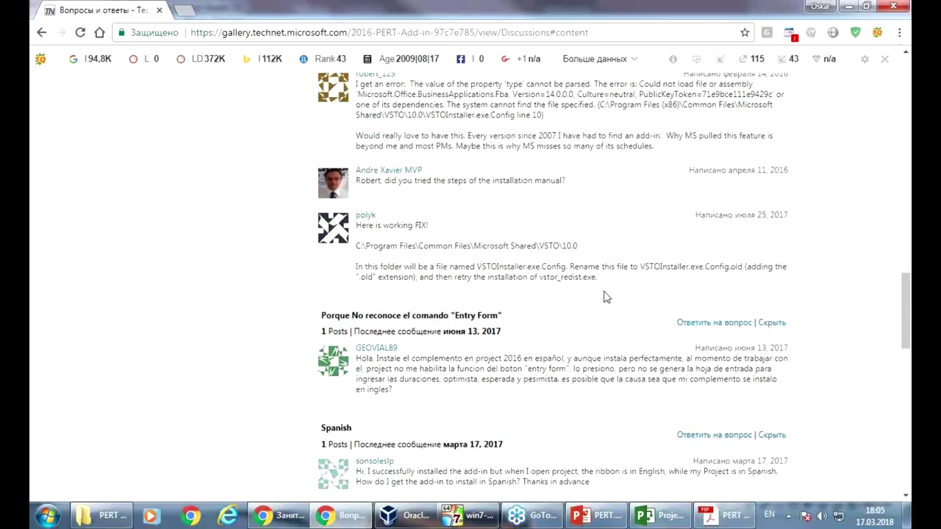
{"action": "scroll", "coordinate": [581, 254], "scroll_direction": "down", "scroll_amount": 3}
{"action": "scroll", "coordinate": [600, 281], "scroll_direction": "up", "scroll_amount": 2}
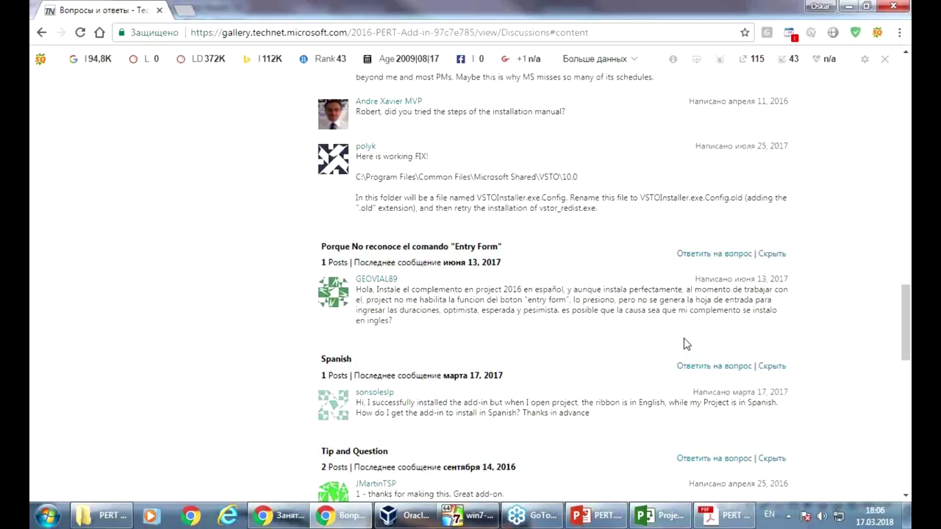
Return to the PDF manual in Acrobat Reader and examine the FAQ section 4.1 on installing error 01
{"action": "left_click", "coordinate": [724, 516]}
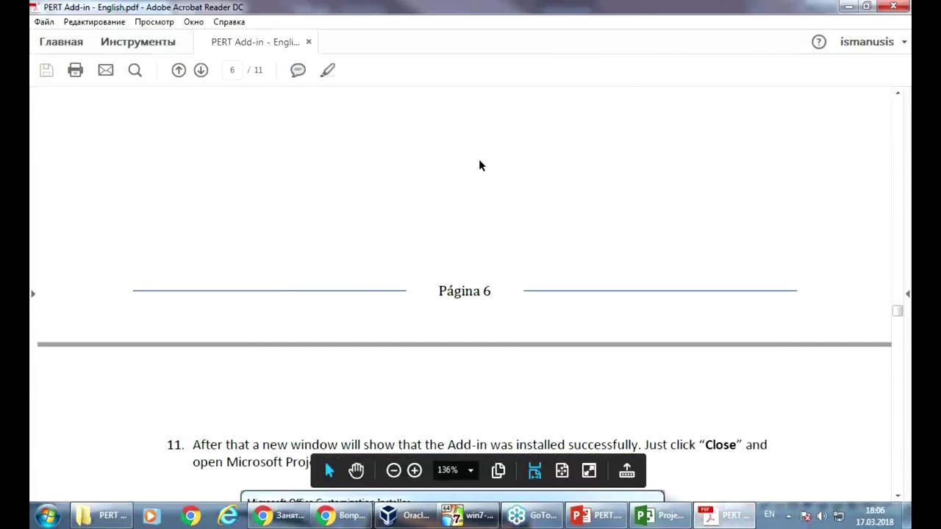
{"action": "scroll", "coordinate": [515, 162], "scroll_direction": "down", "scroll_amount": 3}
{"action": "left_click_drag", "start_coordinate": [897, 315], "coordinate": [905, 362]}
{"action": "scroll", "coordinate": [825, 360], "scroll_direction": "down", "scroll_amount": 15}
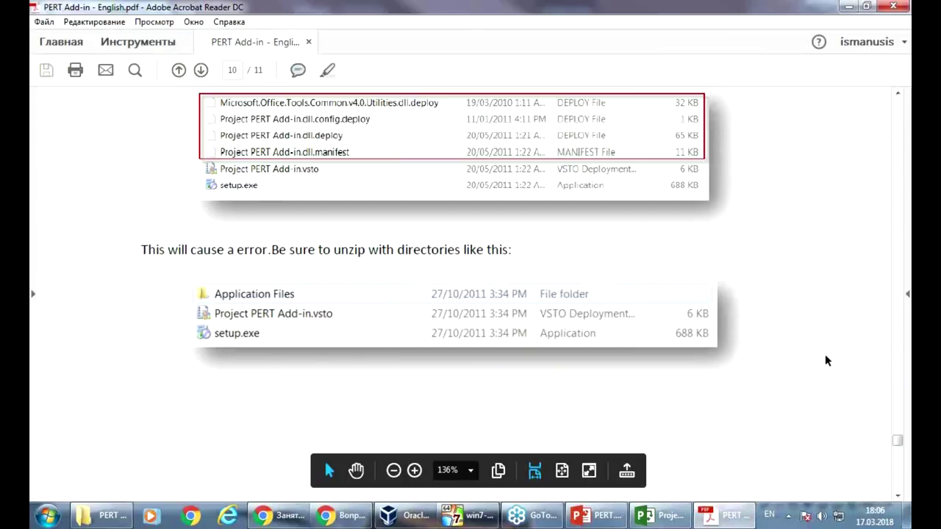
{"action": "scroll", "coordinate": [825, 360], "scroll_direction": "up", "scroll_amount": 10}
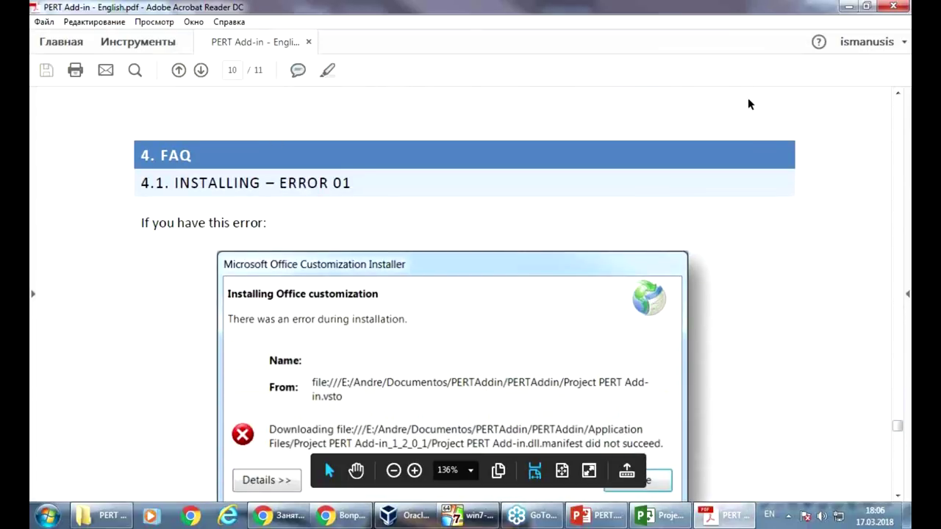
Minimize the manual, browser and presentation windows to return to Project1 in Microsoft Project on the win7-project virtual machine
{"action": "left_click", "coordinate": [849, 7]}
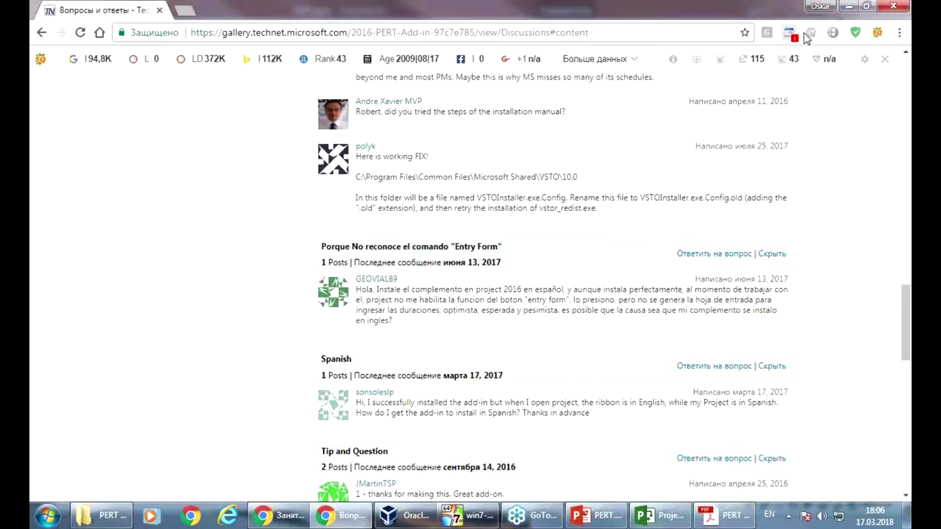
{"action": "left_click", "coordinate": [849, 6]}
{"action": "left_click", "coordinate": [848, 6]}
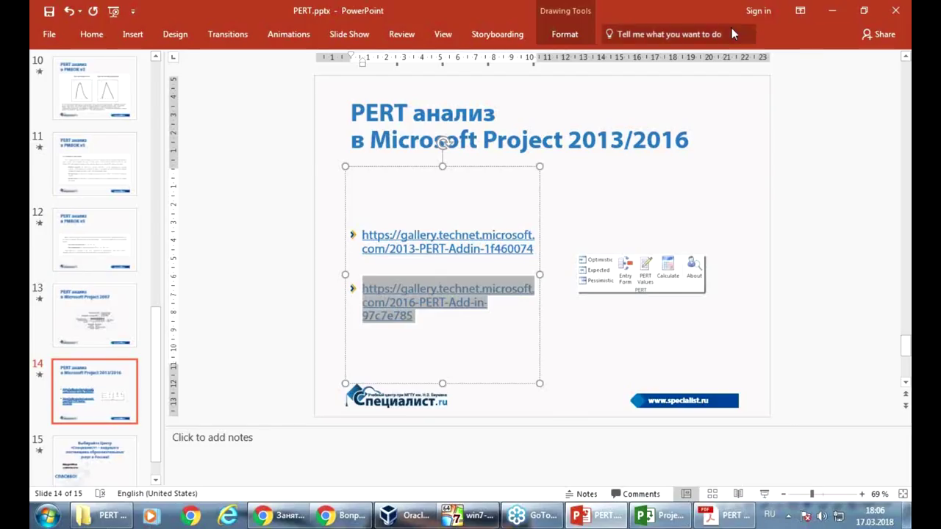
{"action": "left_click", "coordinate": [829, 8]}
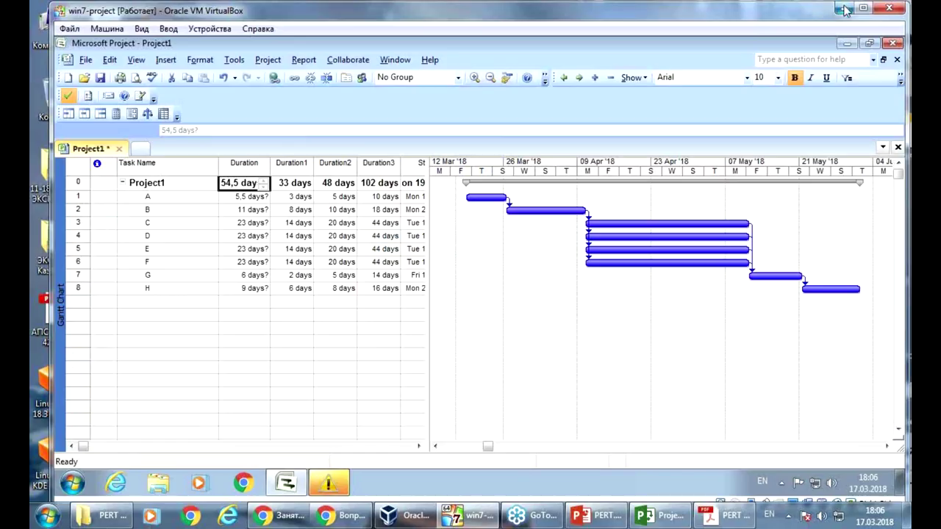
Switch to ProjectPERT.mpp in Project Professional and check the PERT levels of importance for the three estimates, leaving them as they are
{"action": "left_click", "coordinate": [844, 7]}
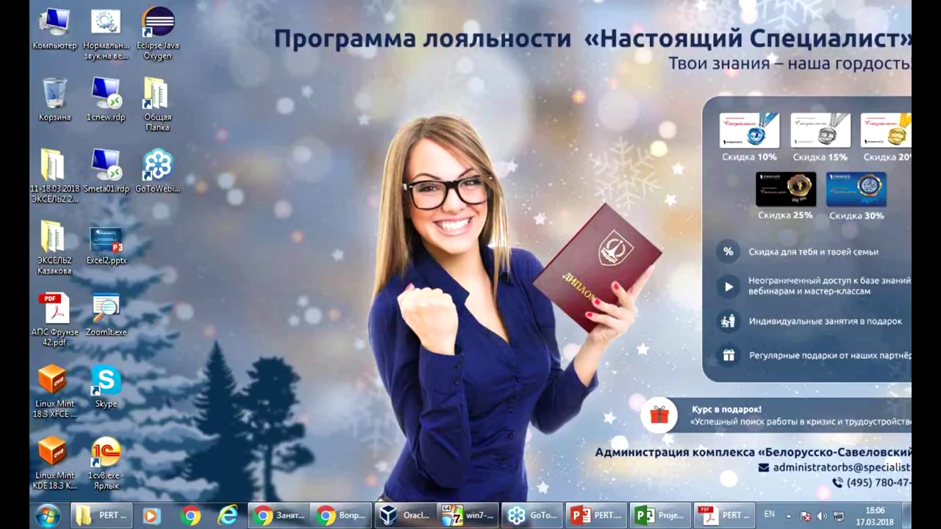
{"action": "left_click", "coordinate": [659, 515]}
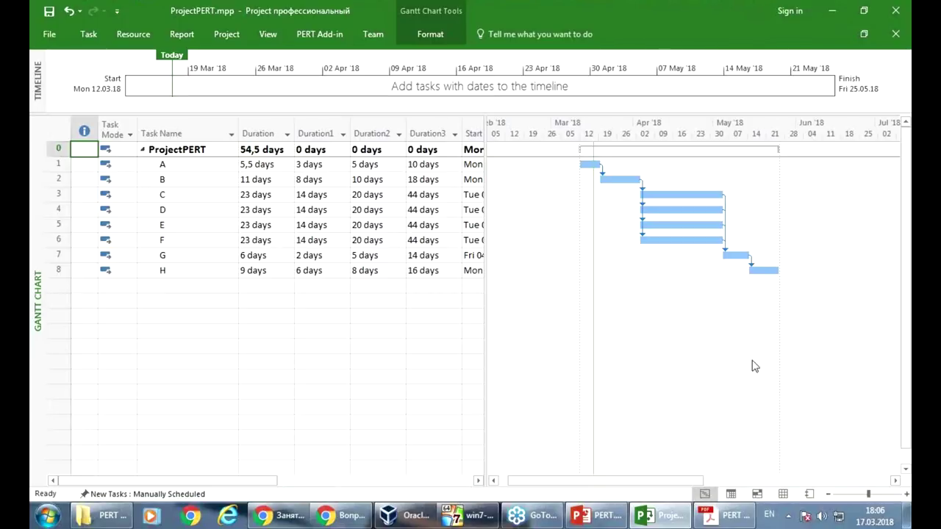
{"action": "left_click_drag", "start_coordinate": [694, 483], "coordinate": [704, 482]}
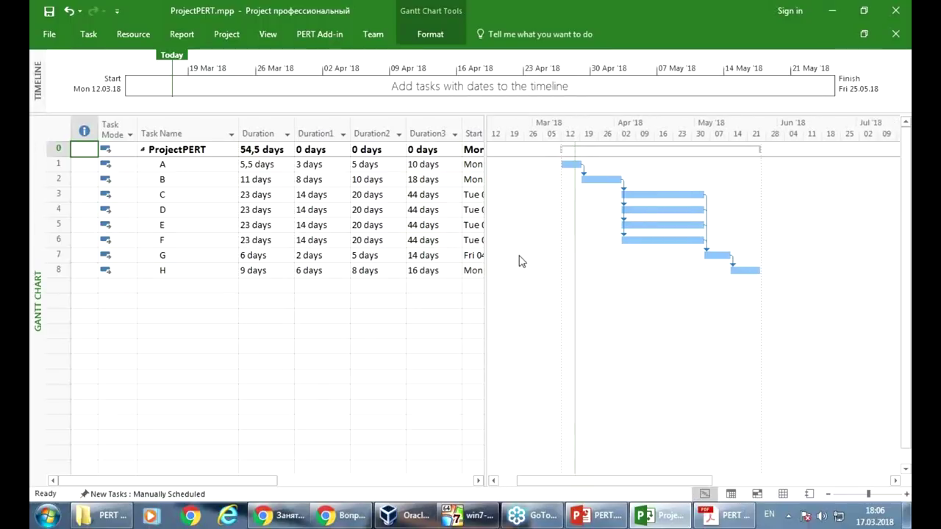
{"action": "left_click", "coordinate": [307, 35]}
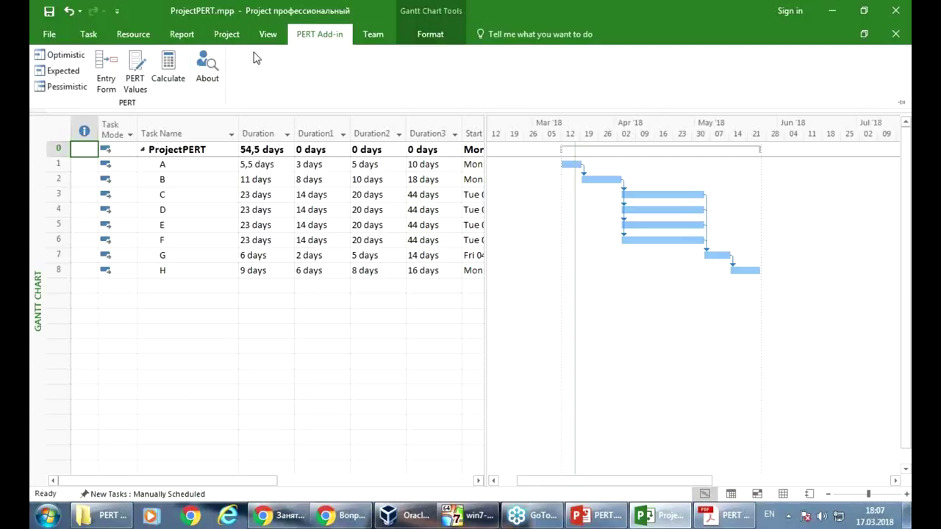
{"action": "left_click", "coordinate": [135, 77]}
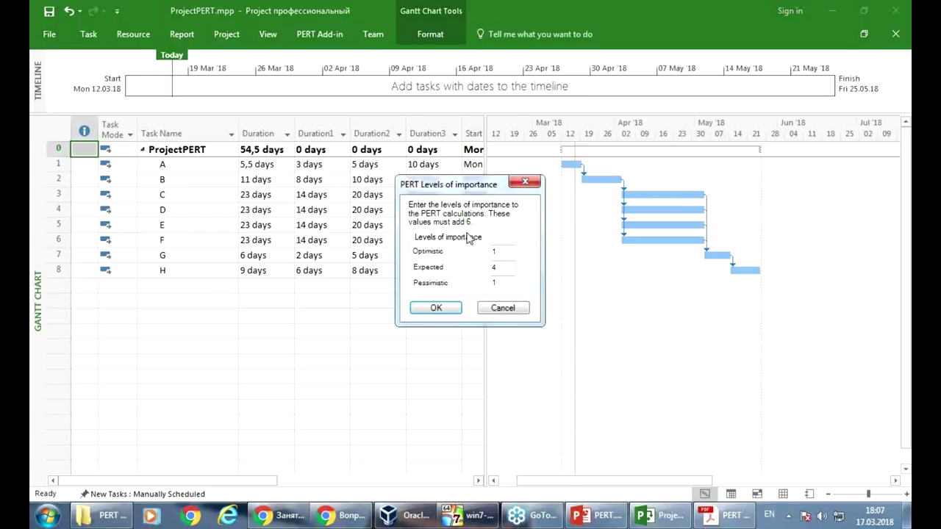
{"action": "left_click", "coordinate": [525, 181]}
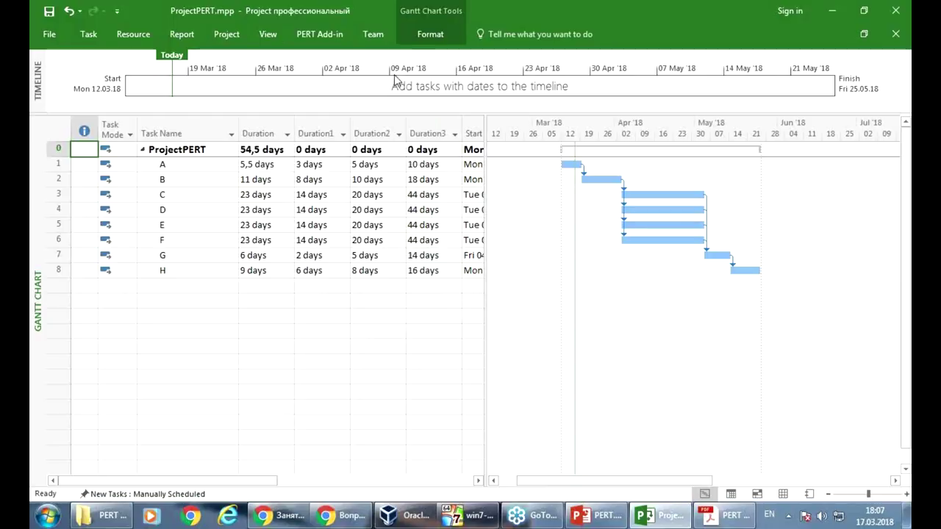
Show the PERT entry sheet and select the optimistic, expected and pessimistic durations of tasks A to H
{"action": "left_click", "coordinate": [341, 31]}
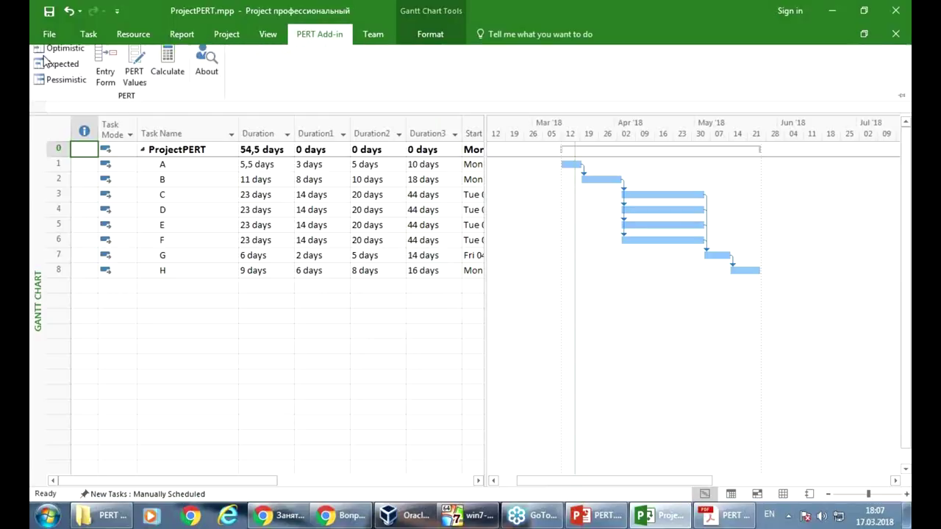
{"action": "left_click", "coordinate": [107, 80]}
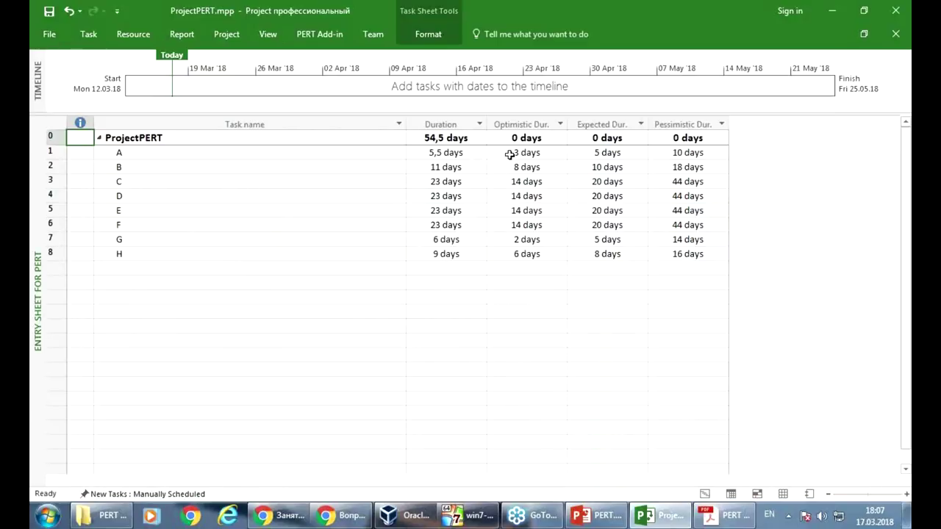
{"action": "left_click_drag", "start_coordinate": [512, 152], "coordinate": [689, 257]}
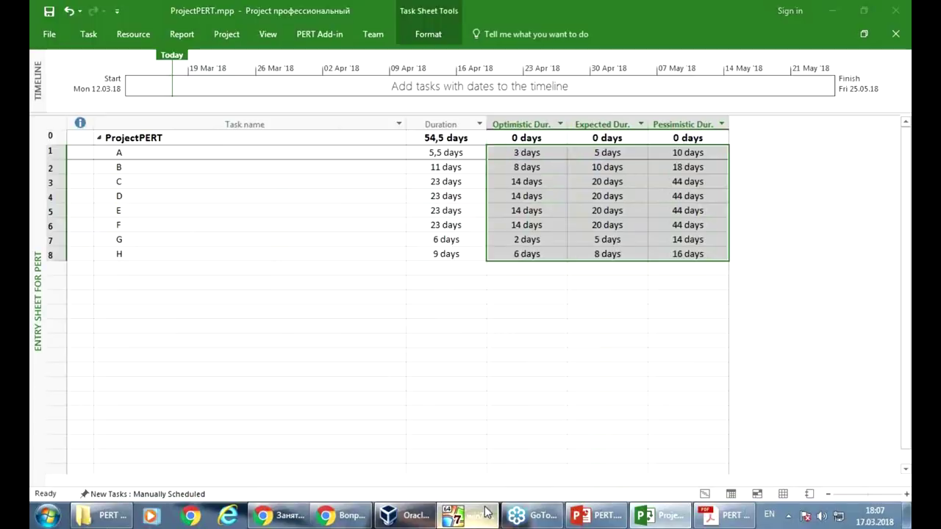
Compare the summary task's three estimated durations in the virtual machine's Project1 PERT Entry Sheet with those in ProjectPERT.mpp
{"action": "left_click", "coordinate": [485, 512]}
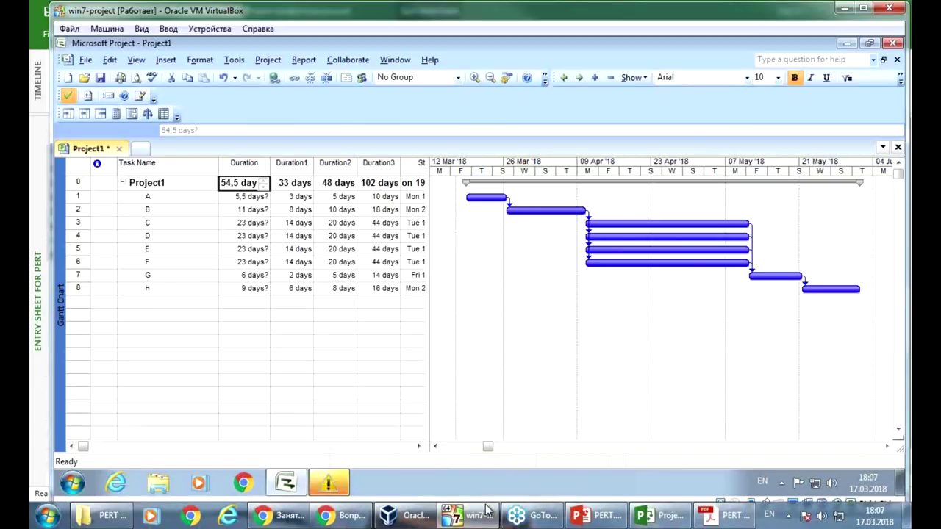
{"action": "left_click", "coordinate": [163, 117]}
{"action": "left_click_drag", "start_coordinate": [284, 176], "coordinate": [378, 174]}
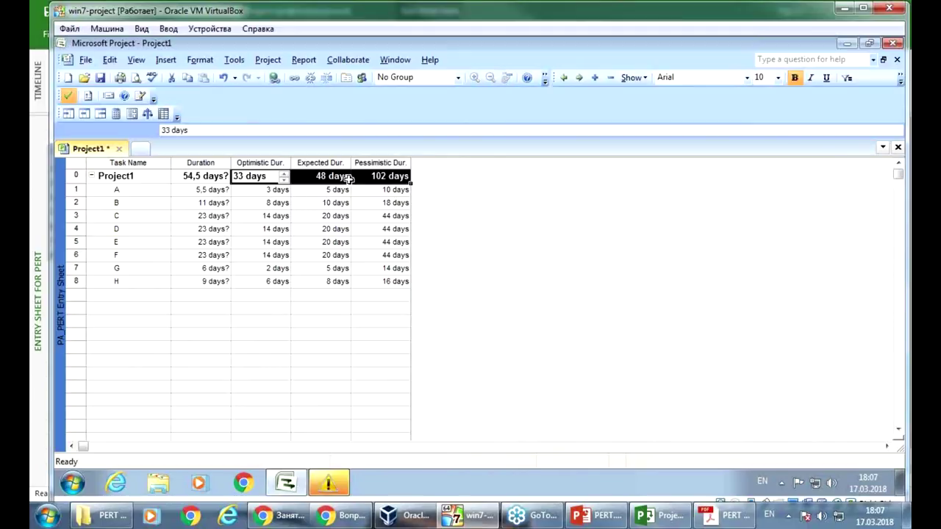
{"action": "left_click", "coordinate": [660, 515]}
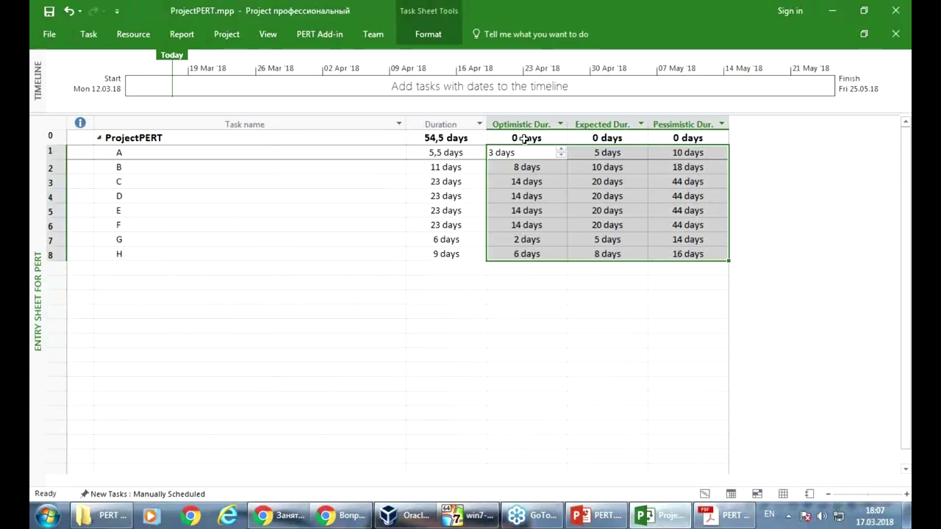
{"action": "left_click_drag", "start_coordinate": [523, 139], "coordinate": [695, 138]}
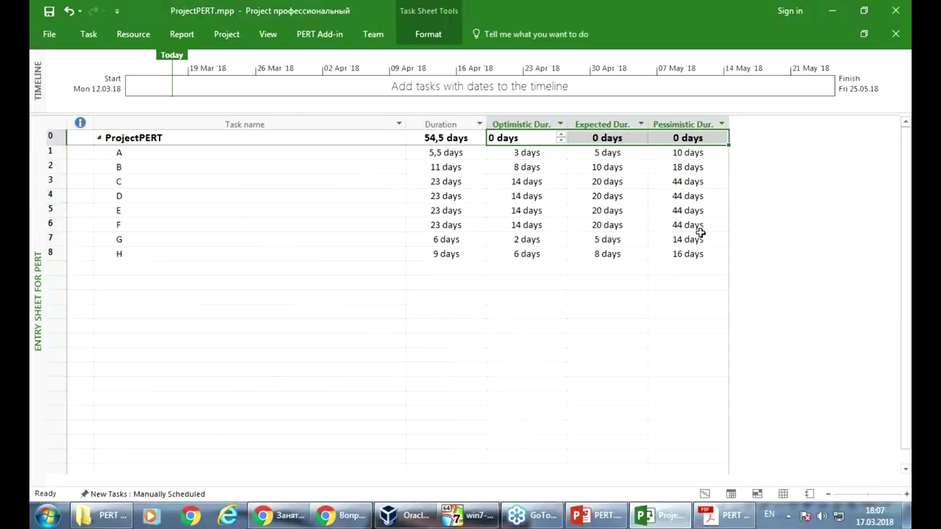
In Project1 on the virtual machine, view the optimistic, expected and pessimistic Gantts and examine the Pes Start and Pes Finish dates
{"action": "left_click", "coordinate": [483, 517]}
{"action": "left_click", "coordinate": [70, 115]}
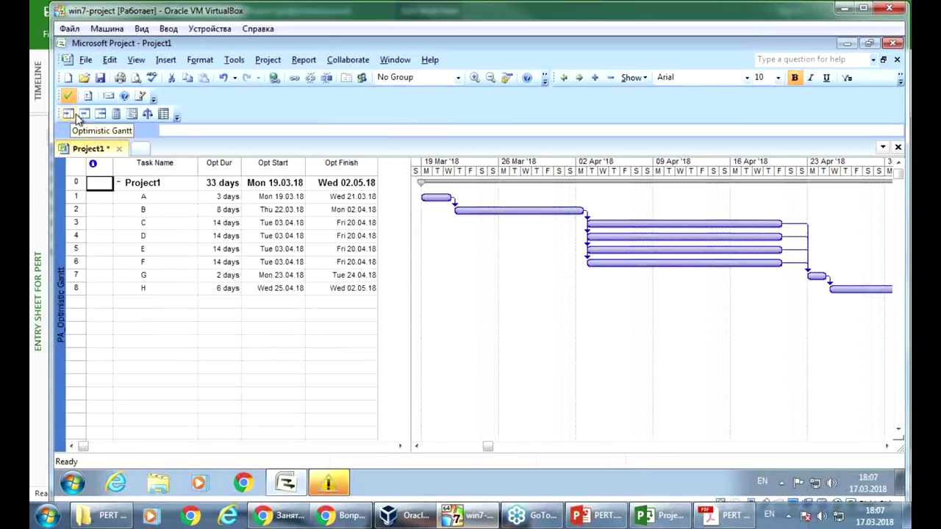
{"action": "left_click", "coordinate": [84, 114]}
{"action": "left_click", "coordinate": [101, 114]}
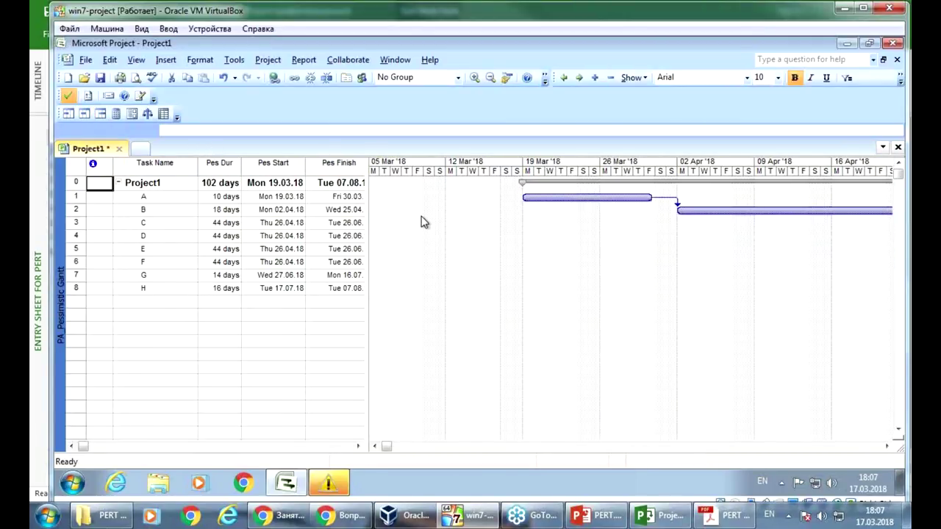
{"action": "left_click_drag", "start_coordinate": [270, 192], "coordinate": [336, 283]}
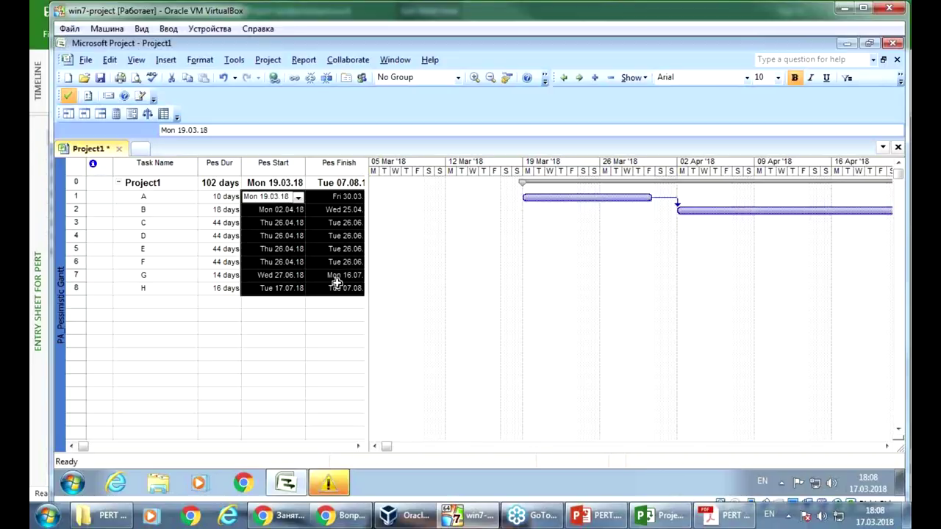
{"action": "left_click", "coordinate": [269, 162]}
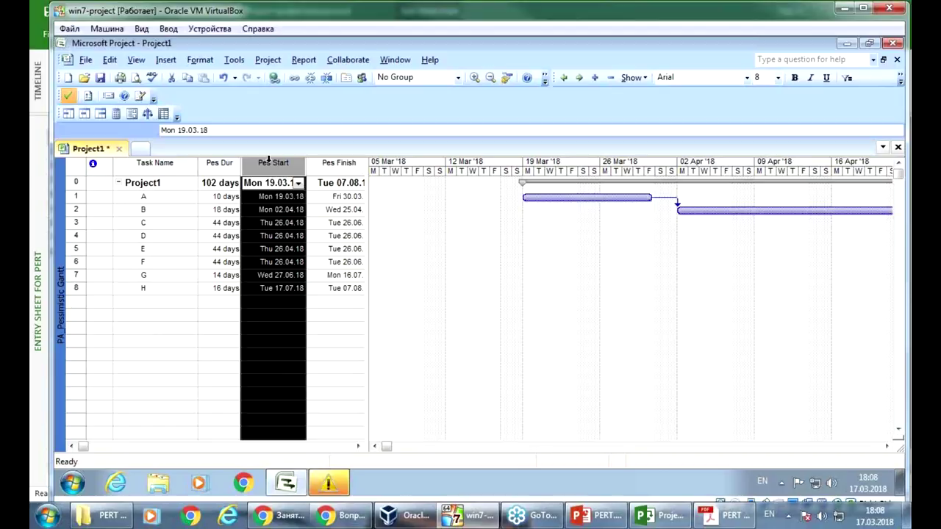
{"action": "left_click", "coordinate": [341, 164]}
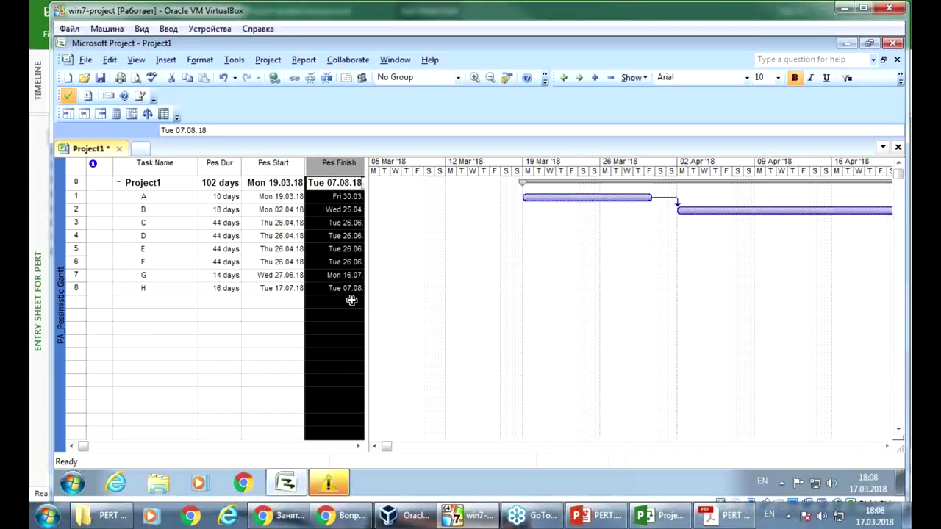
Switch back to ProjectPERT.mpp and view the add-in's optimistic, expected and pessimistic views, ending on the optimistic one
{"action": "left_click", "coordinate": [659, 514]}
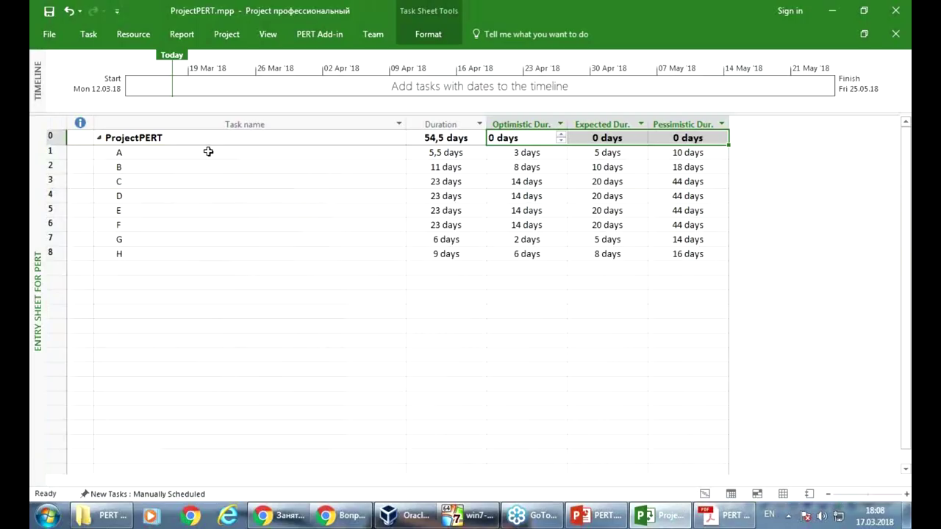
{"action": "left_click", "coordinate": [309, 34]}
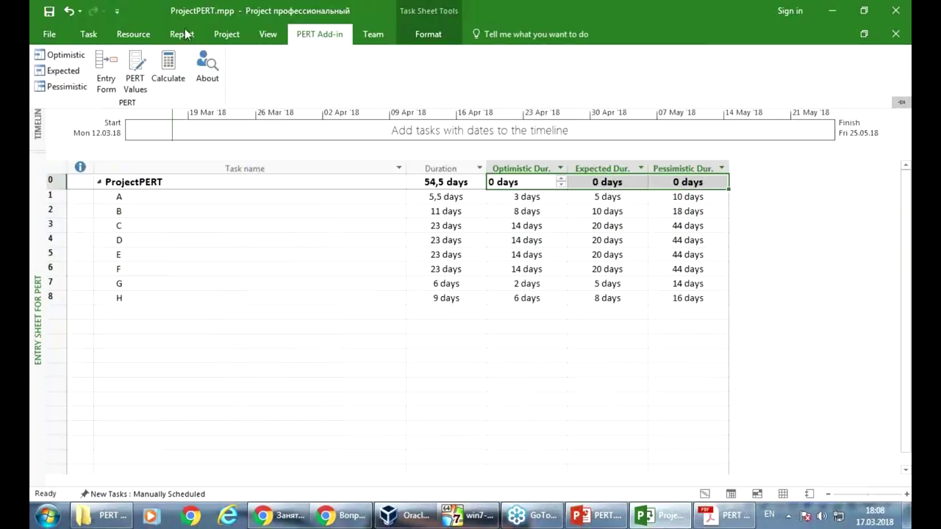
{"action": "left_click", "coordinate": [63, 55]}
{"action": "left_click", "coordinate": [71, 71]}
{"action": "left_click", "coordinate": [66, 87]}
{"action": "left_click", "coordinate": [64, 71]}
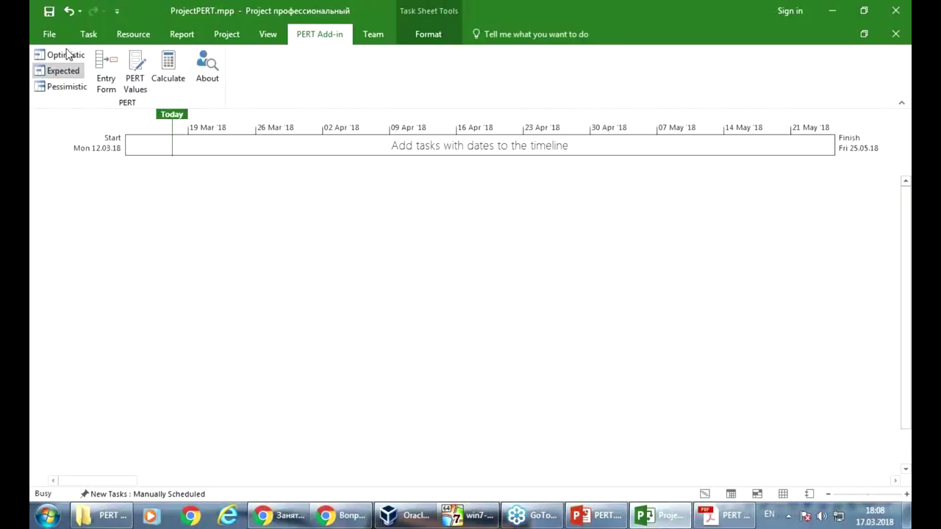
{"action": "left_click", "coordinate": [66, 55]}
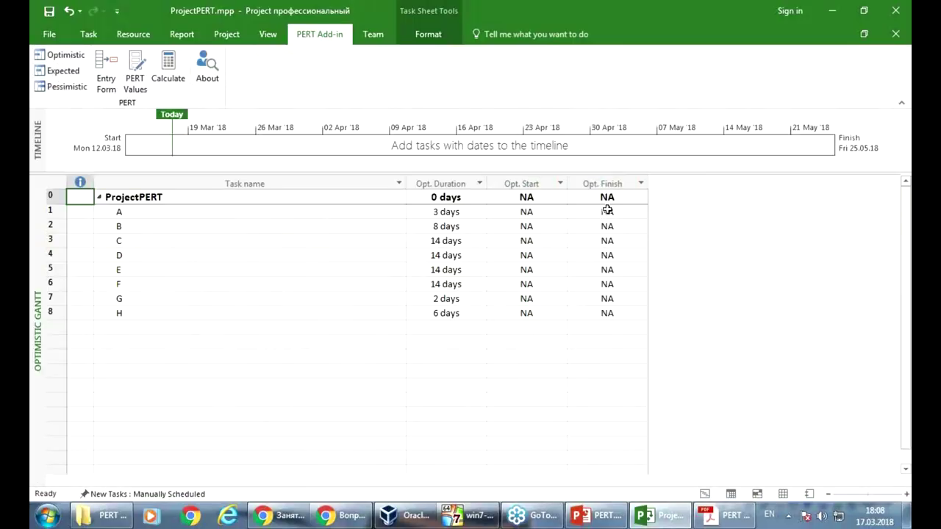
Narrow the Opt. Start and Opt. Finish columns in the optimistic view
{"action": "left_click_drag", "start_coordinate": [541, 212], "coordinate": [624, 313]}
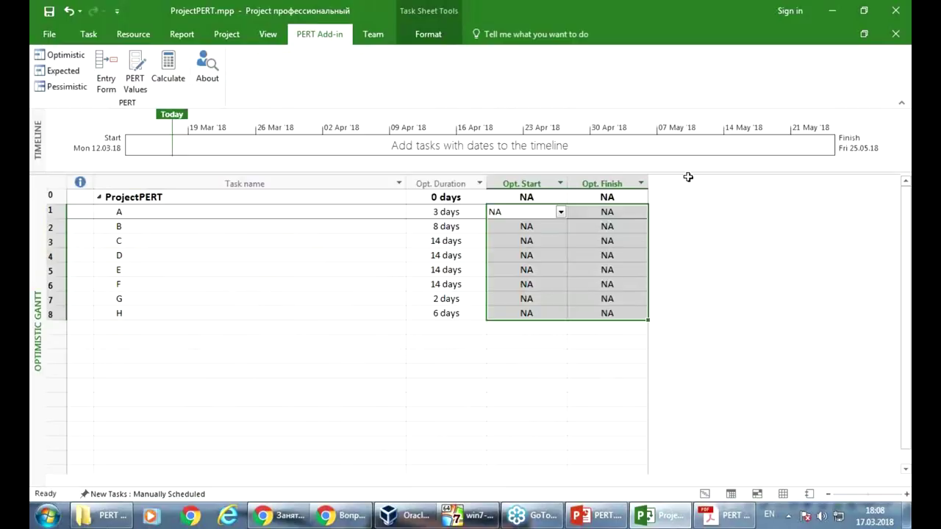
{"action": "left_click_drag", "start_coordinate": [567, 183], "coordinate": [559, 183]}
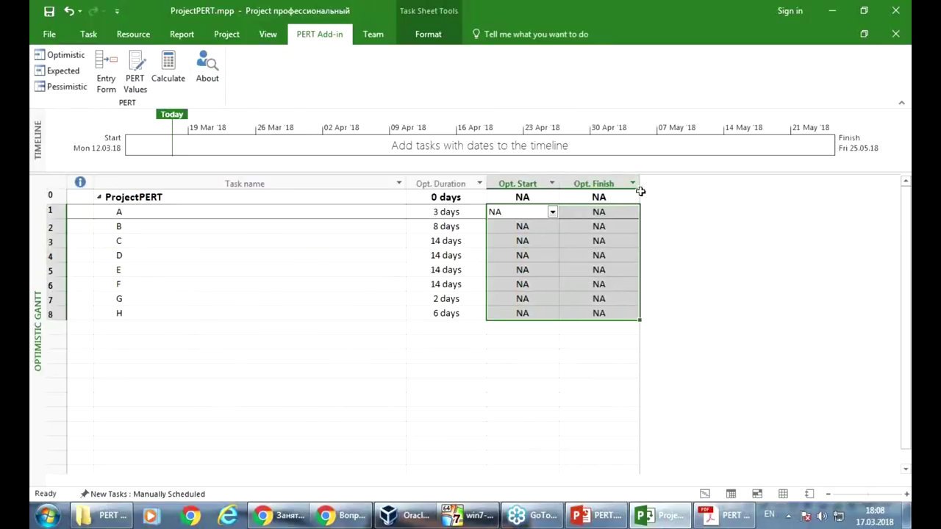
{"action": "left_click_drag", "start_coordinate": [638, 184], "coordinate": [623, 184]}
{"action": "left_click_drag", "start_coordinate": [558, 183], "coordinate": [547, 182]}
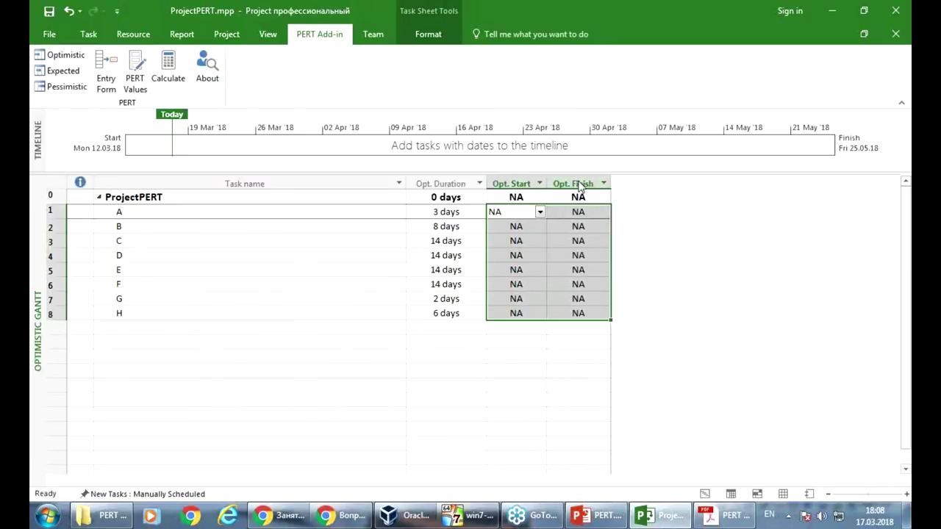
Examine the optimistic durations, task names, and Opt. Start and Opt. Finish values of tasks A to H
{"action": "left_click_drag", "start_coordinate": [465, 211], "coordinate": [456, 313]}
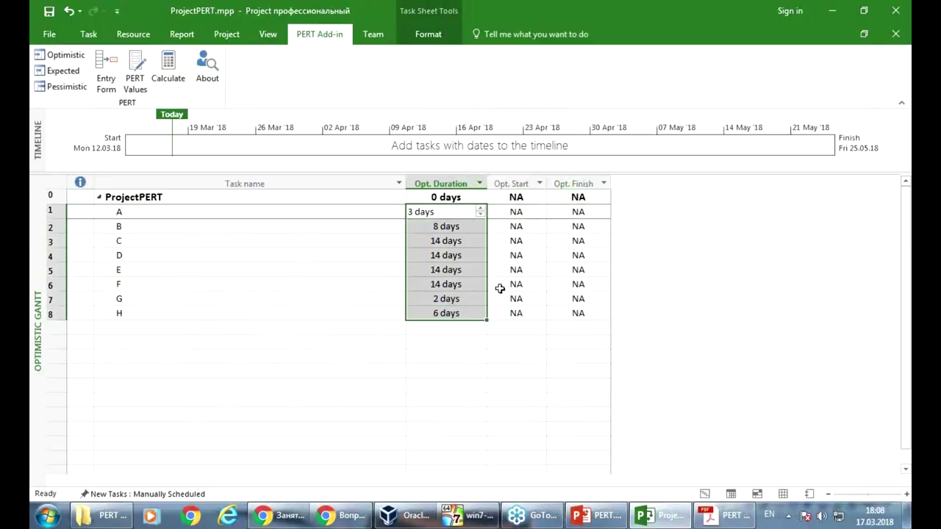
{"action": "left_click_drag", "start_coordinate": [200, 213], "coordinate": [202, 323]}
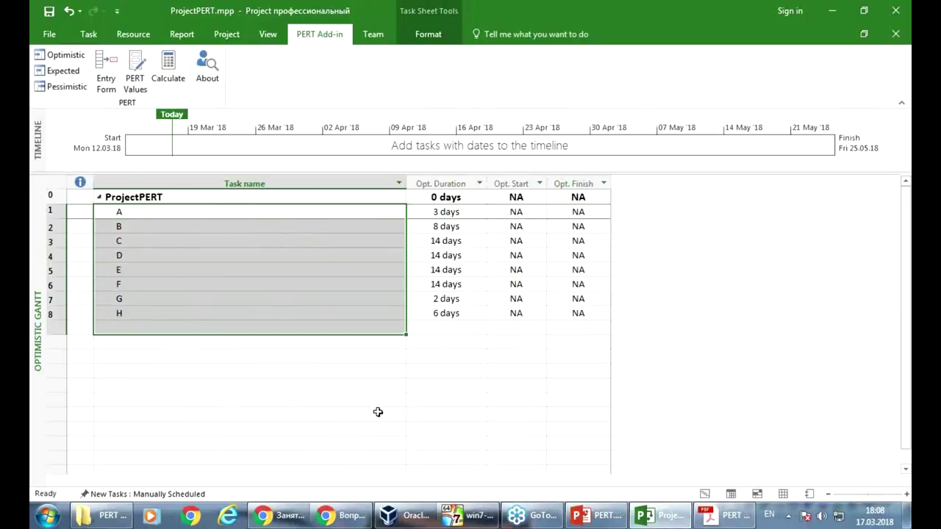
{"action": "left_click", "coordinate": [459, 344]}
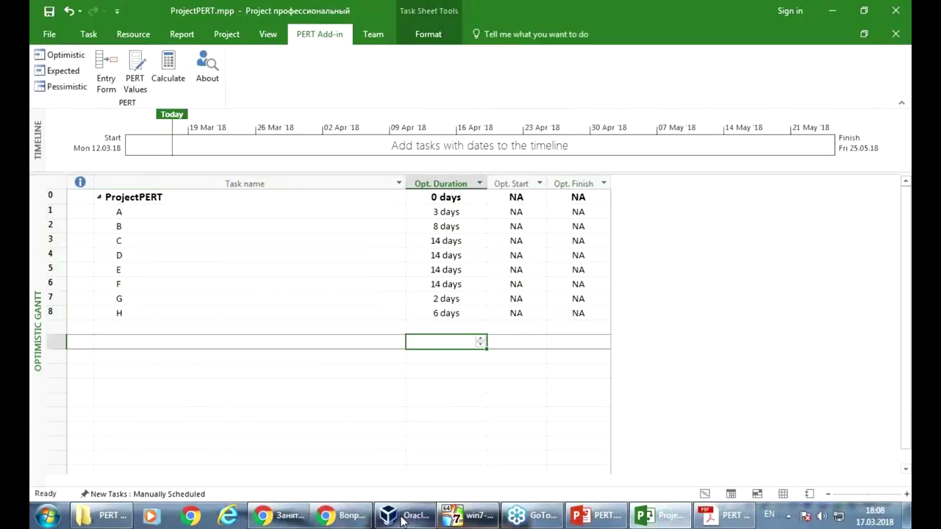
{"action": "mouse_move", "coordinate": [376, 514]}
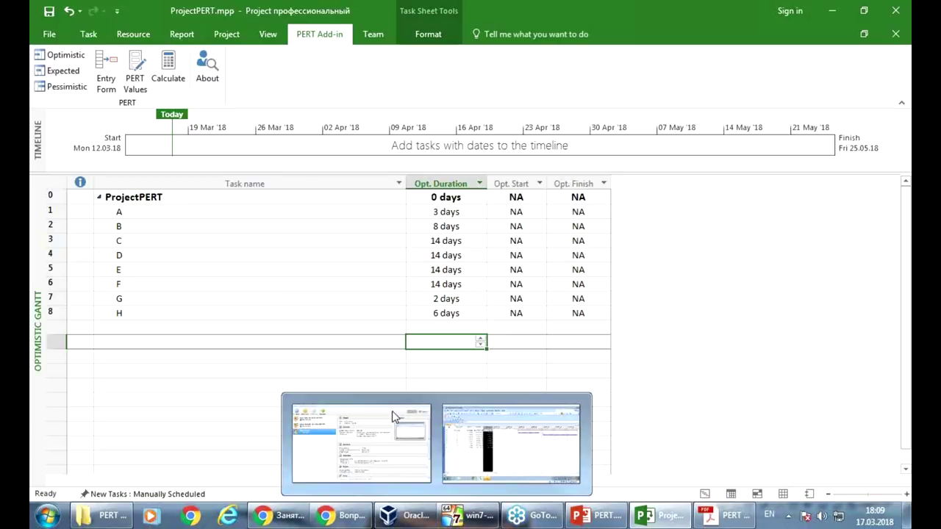
{"action": "left_click", "coordinate": [426, 210]}
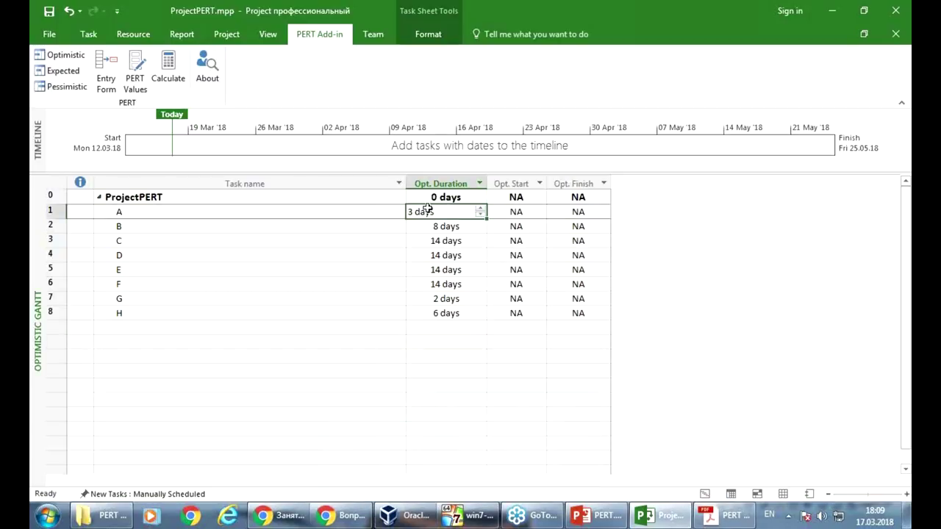
{"action": "left_click", "coordinate": [516, 211]}
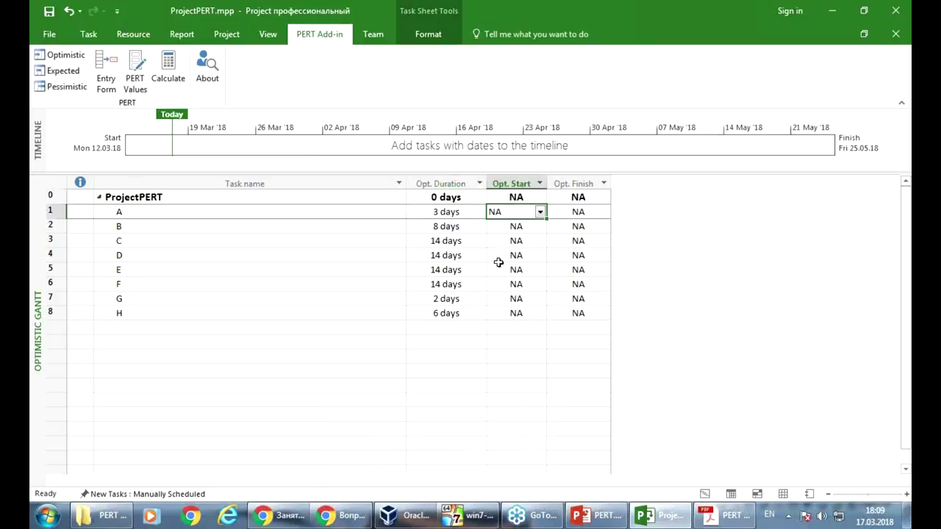
{"action": "left_click_drag", "start_coordinate": [517, 215], "coordinate": [569, 315]}
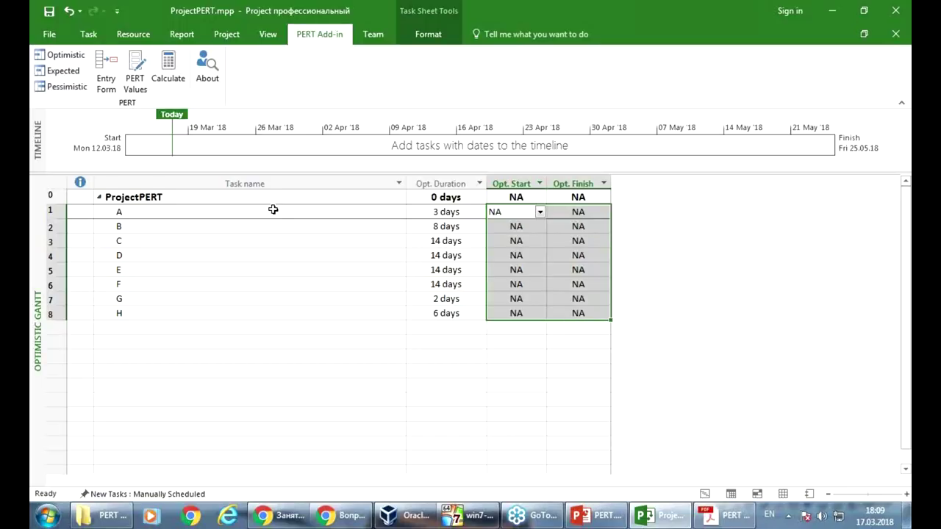
Switch ProjectPERT.mpp from the optimistic view back to the Gantt Chart view
{"action": "left_click", "coordinate": [159, 197]}
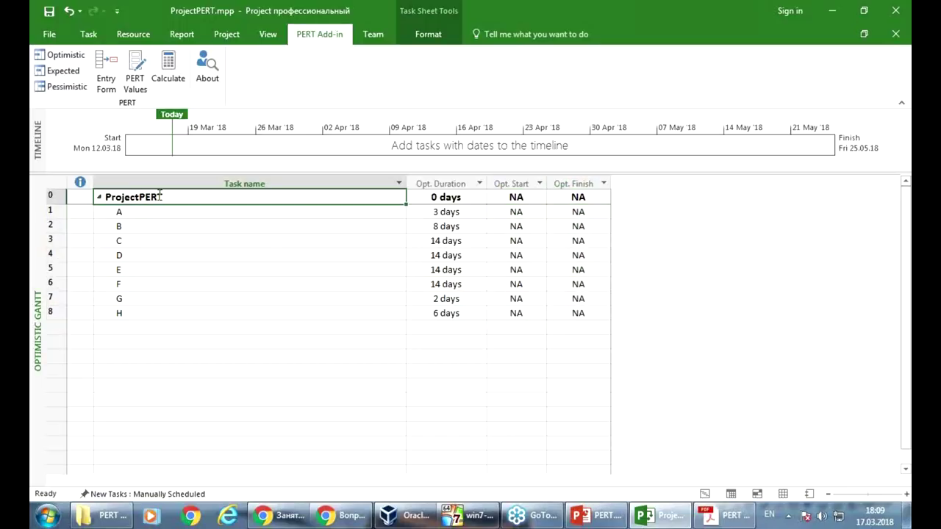
{"action": "right_click", "coordinate": [33, 232]}
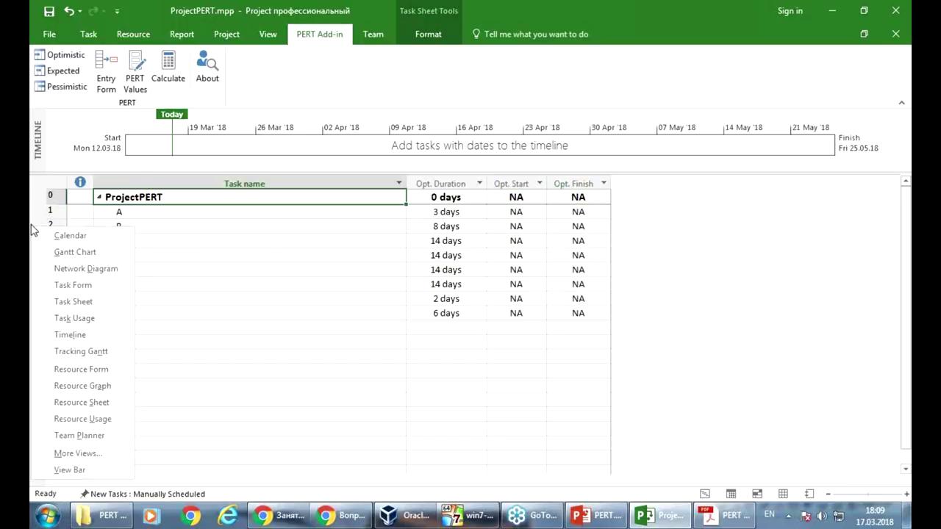
{"action": "left_click", "coordinate": [59, 253]}
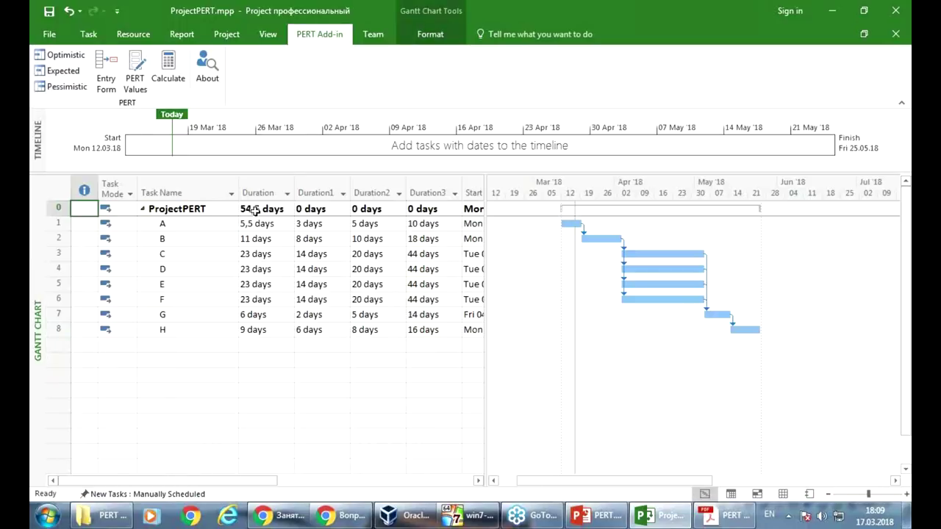
Examine the Duration values of the summary task and tasks A to H, and the project's Duration1 to Duration3 values
{"action": "left_click", "coordinate": [255, 212]}
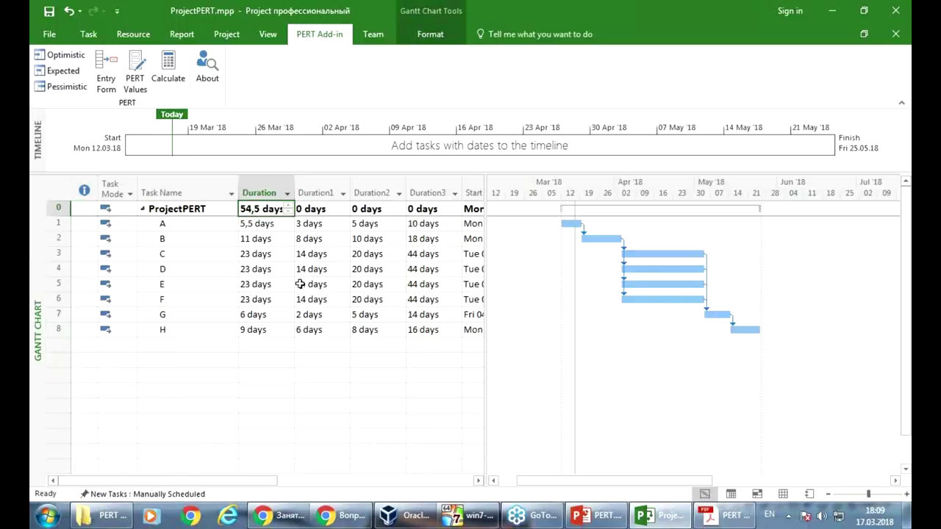
{"action": "left_click", "coordinate": [261, 223]}
{"action": "left_click", "coordinate": [272, 330], "text": "shift"}
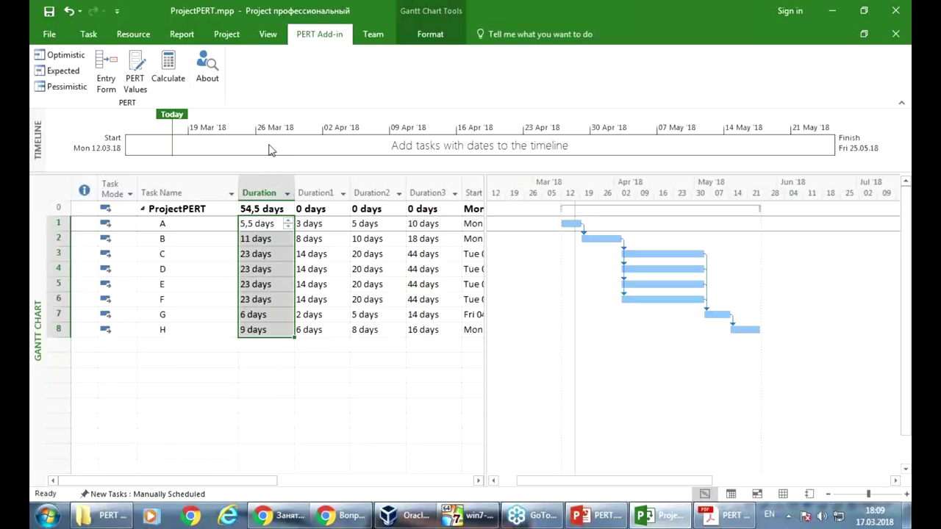
{"action": "left_click", "coordinate": [257, 190]}
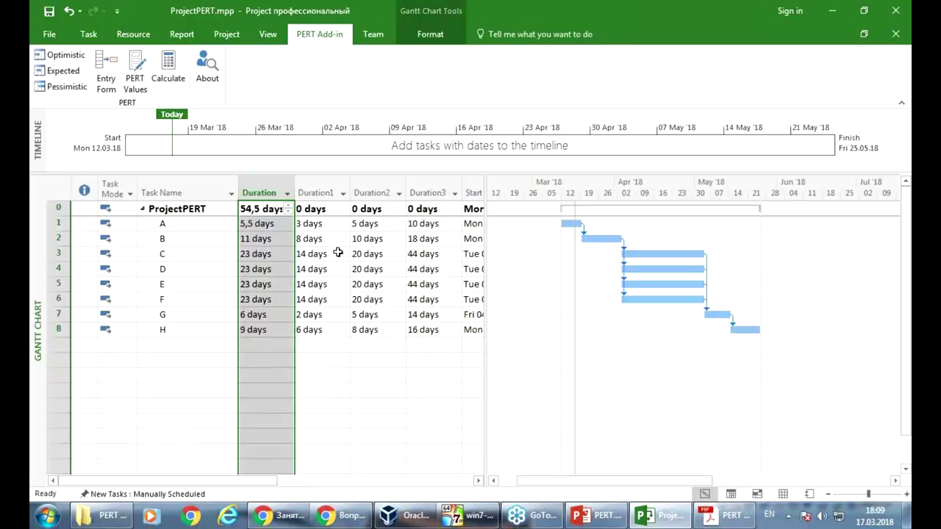
{"action": "left_click_drag", "start_coordinate": [325, 209], "coordinate": [415, 208]}
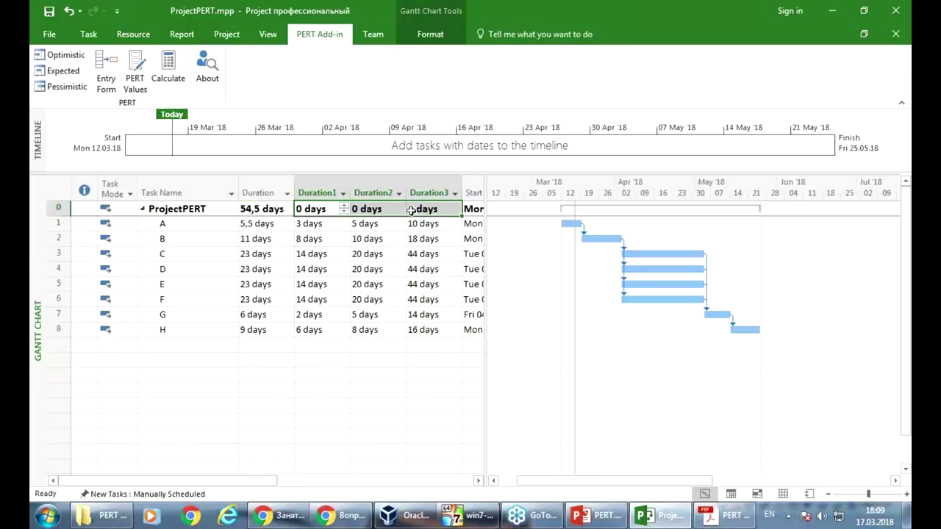
Open the PERT entry sheet and look over the empty optimistic, expected and pessimistic duration cells below task H
{"action": "left_click", "coordinate": [105, 69]}
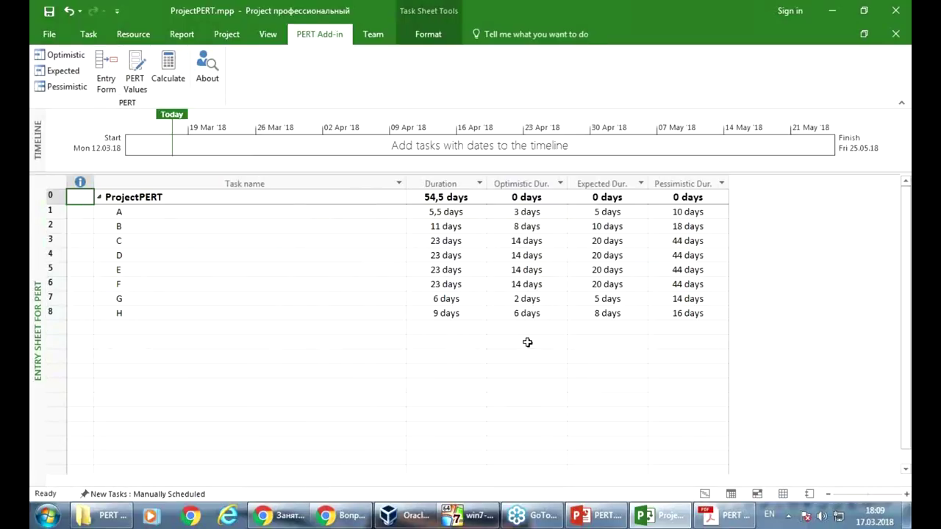
{"action": "left_click", "coordinate": [527, 342]}
{"action": "left_click", "coordinate": [588, 342]}
{"action": "left_click", "coordinate": [699, 339]}
{"action": "left_click", "coordinate": [538, 348]}
{"action": "key", "text": "Tab"}
{"action": "key", "text": "Tab"}
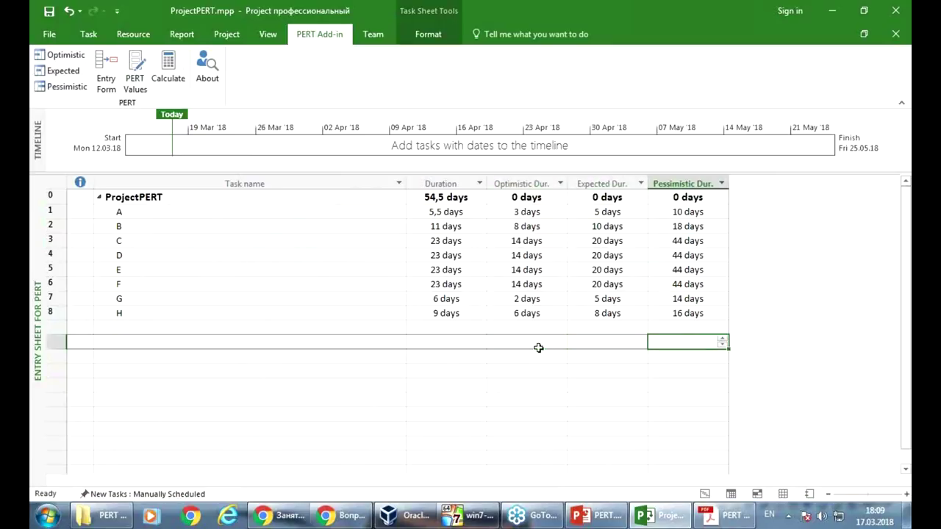
Enter an unnamed task in row 10 with durations of 2 days optimistic, 6 days expected and 8 days pessimistic
{"action": "left_click", "coordinate": [537, 346]}
{"action": "type", "text": "38"}
{"action": "key", "text": "Return"}
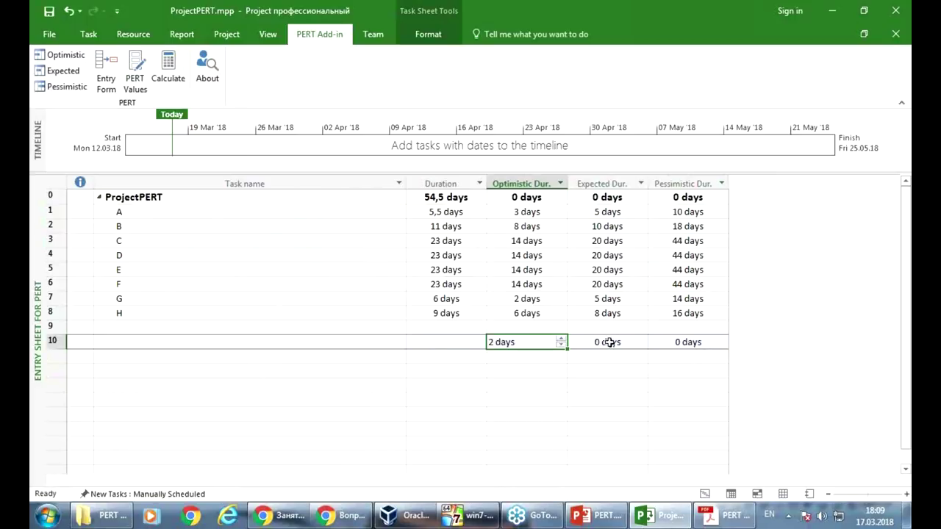
{"action": "left_click", "coordinate": [608, 342]}
{"action": "type", "text": "6"}
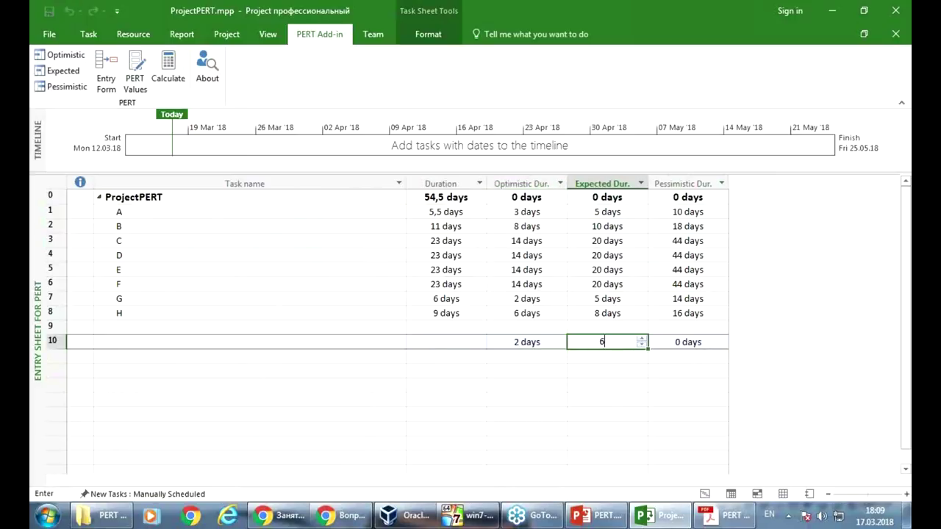
{"action": "left_click", "coordinate": [695, 342]}
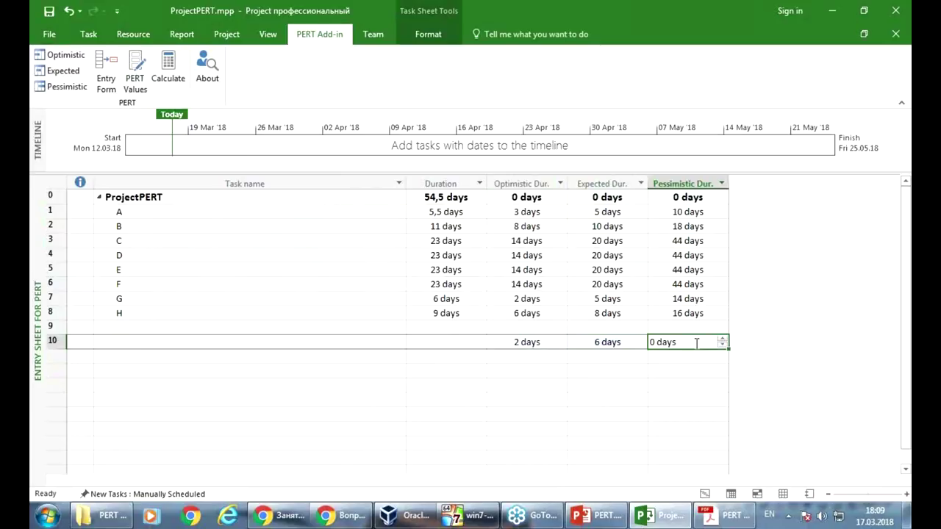
{"action": "type", "text": "8"}
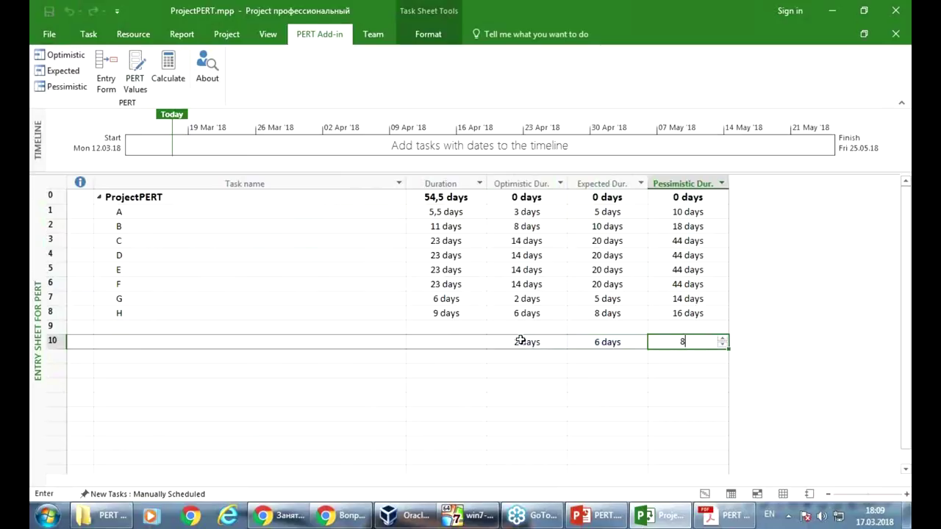
{"action": "left_click", "coordinate": [493, 344]}
{"action": "key", "text": "shift+Tab"}
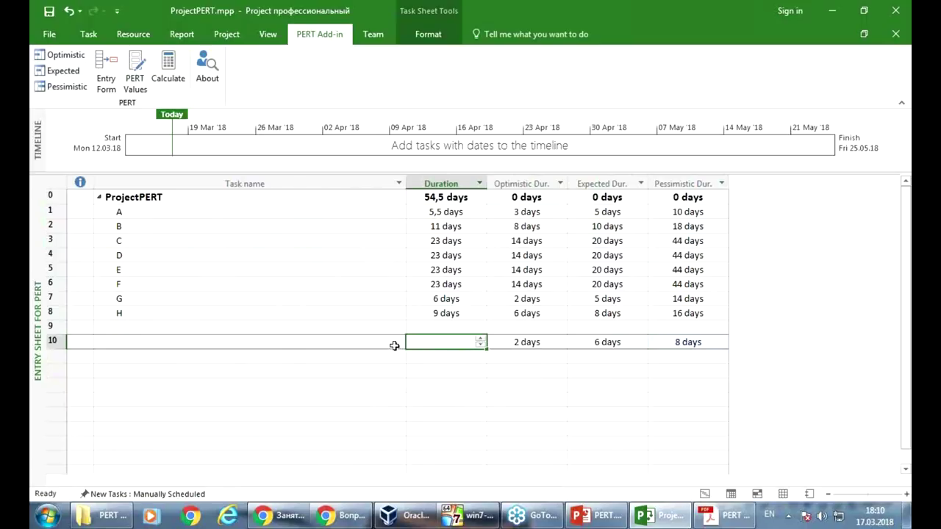
{"action": "left_click", "coordinate": [397, 345]}
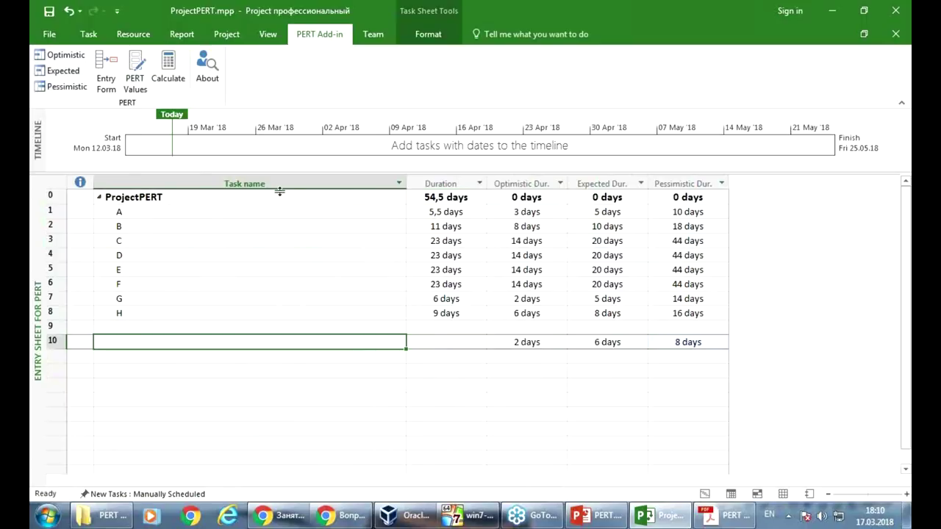
Try to recalculate the task durations from the three PERT estimates with blank row 9 still in the sheet
{"action": "left_click", "coordinate": [171, 74]}
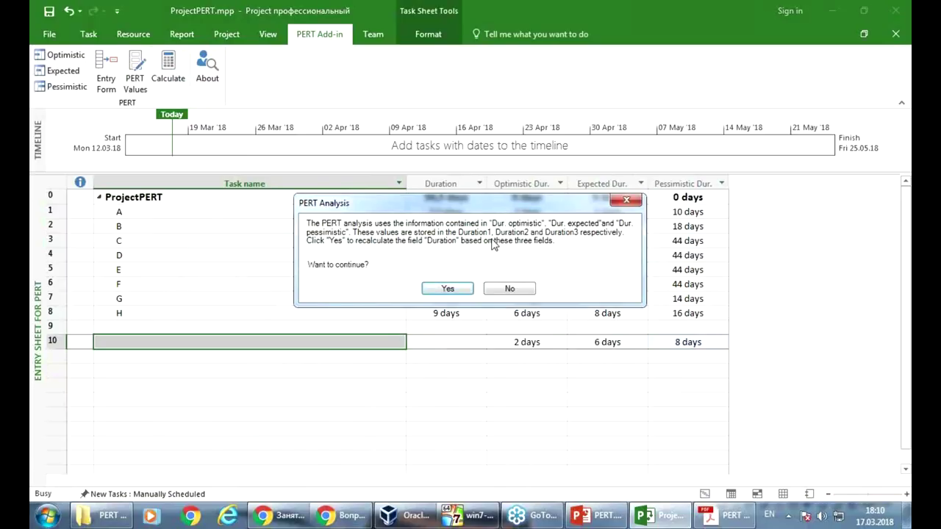
{"action": "left_click", "coordinate": [461, 289]}
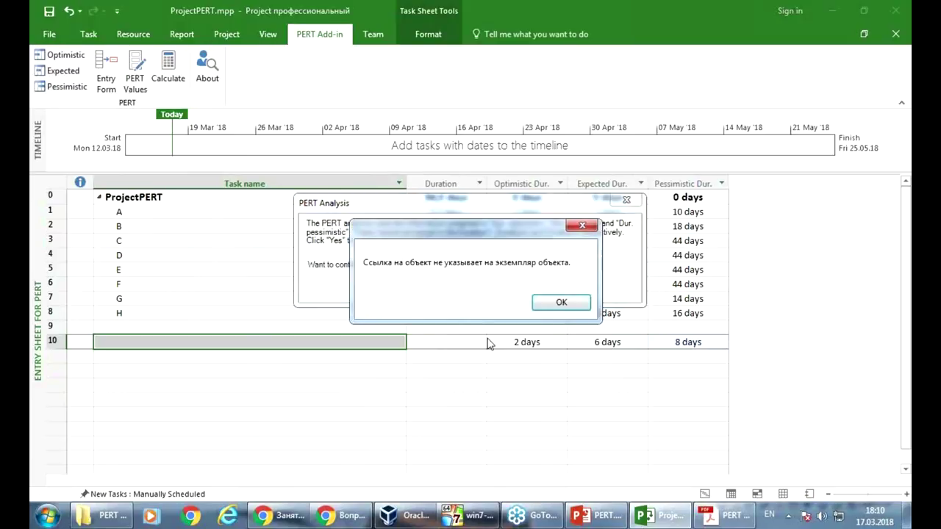
{"action": "left_click", "coordinate": [563, 302]}
{"action": "left_click", "coordinate": [553, 326]}
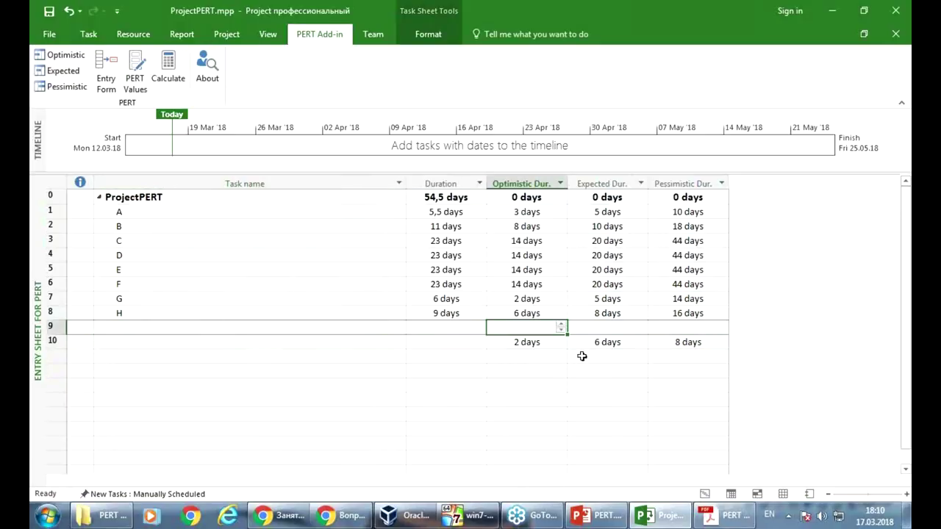
Delete blank row 9 above the unnamed task and recalculate the durations from the PERT estimates
{"action": "left_click", "coordinate": [56, 327]}
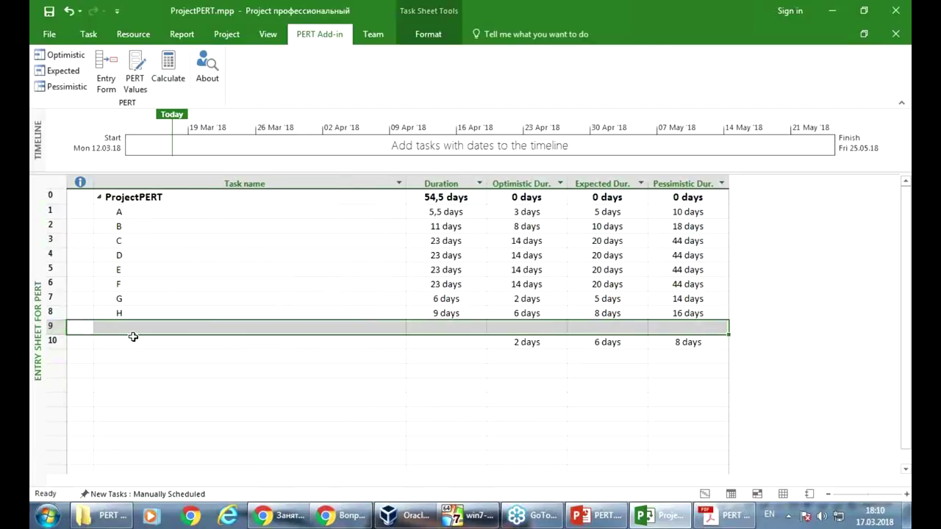
{"action": "key", "text": "Delete"}
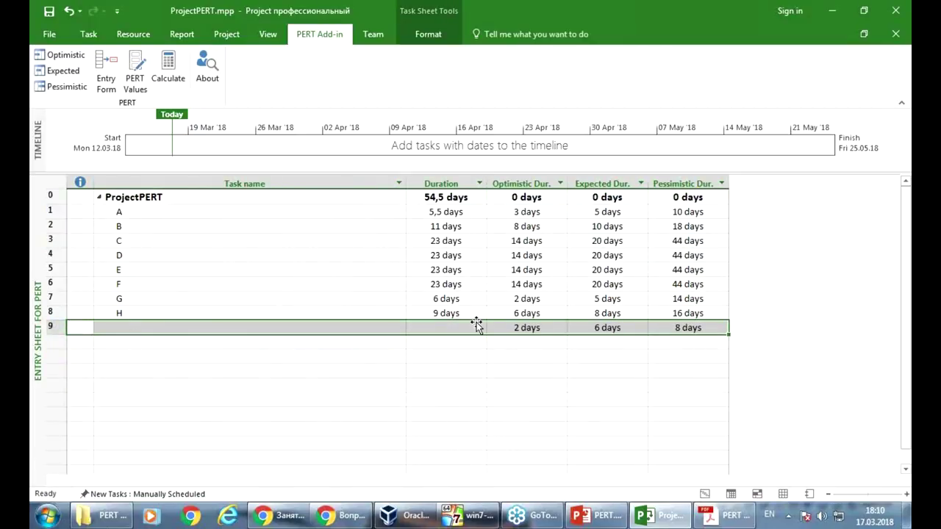
{"action": "left_click", "coordinate": [518, 330]}
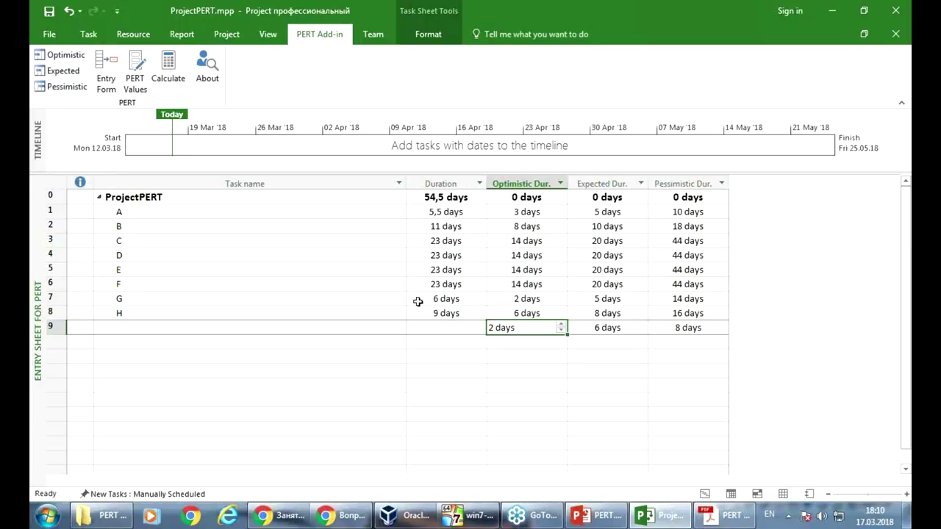
{"action": "left_click", "coordinate": [169, 67]}
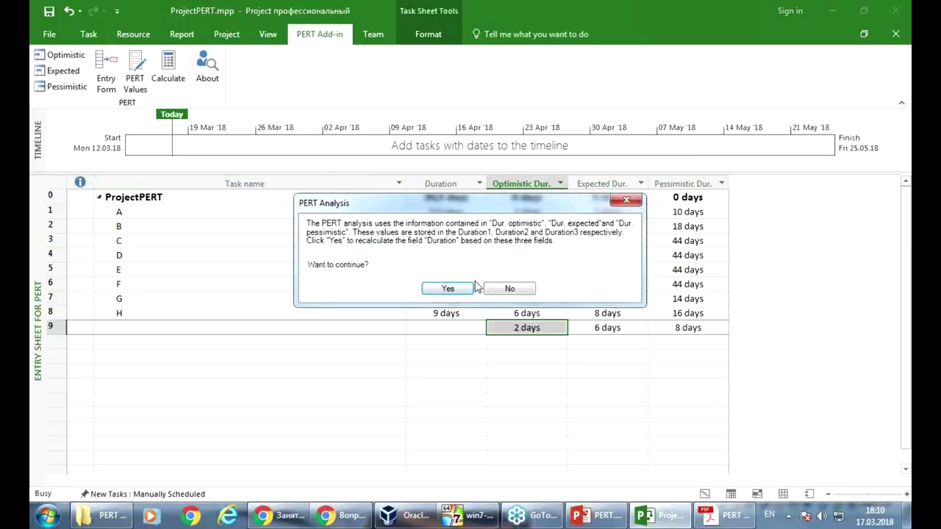
{"action": "left_click", "coordinate": [450, 288]}
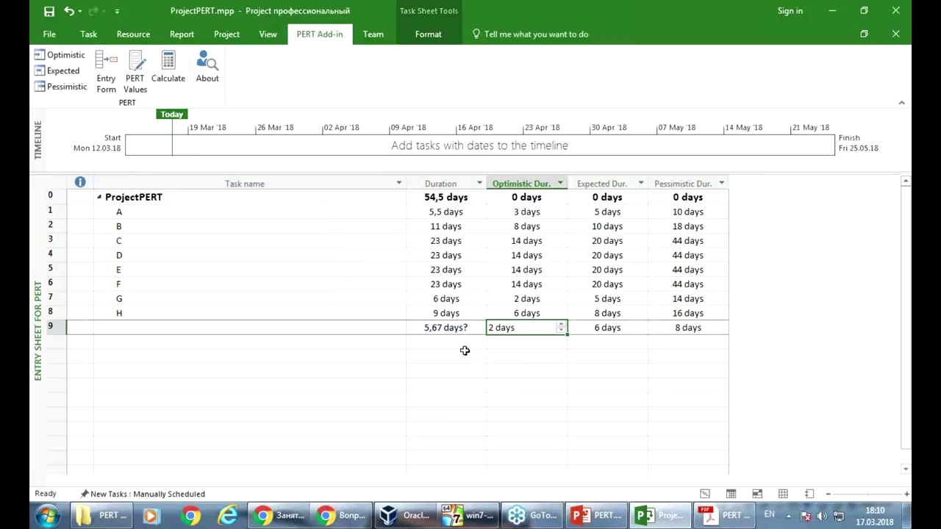
Examine the unnamed task's duration, the project's duration and optimistic duration, and the optimistic durations of rows 1 to 9
{"action": "left_click", "coordinate": [452, 331]}
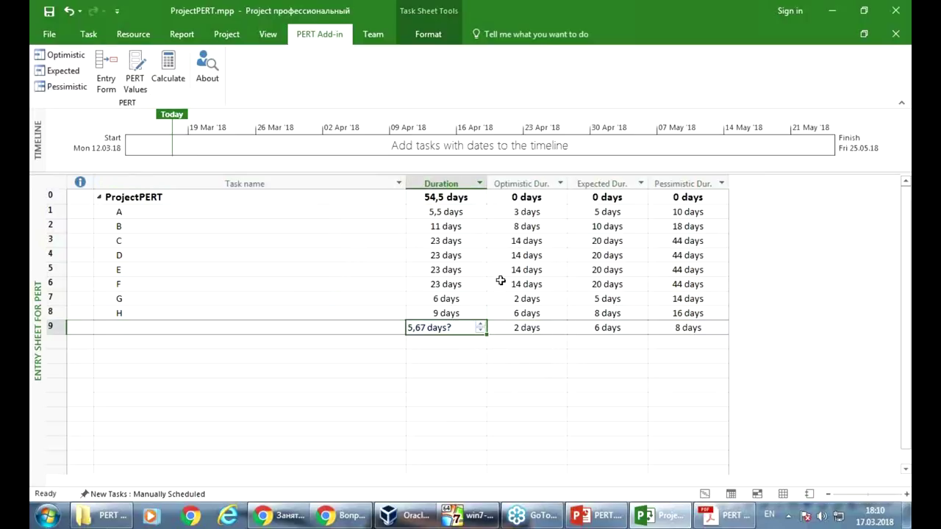
{"action": "left_click", "coordinate": [441, 197]}
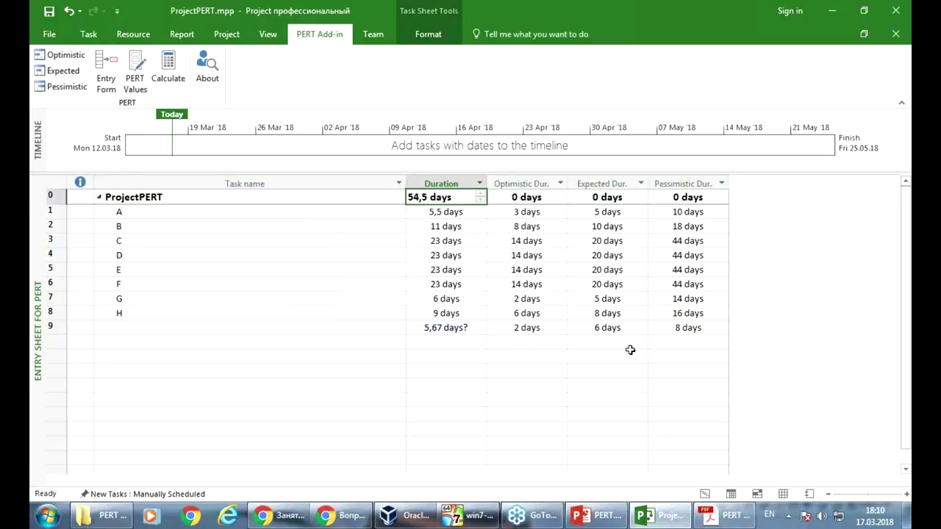
{"action": "left_click", "coordinate": [541, 198]}
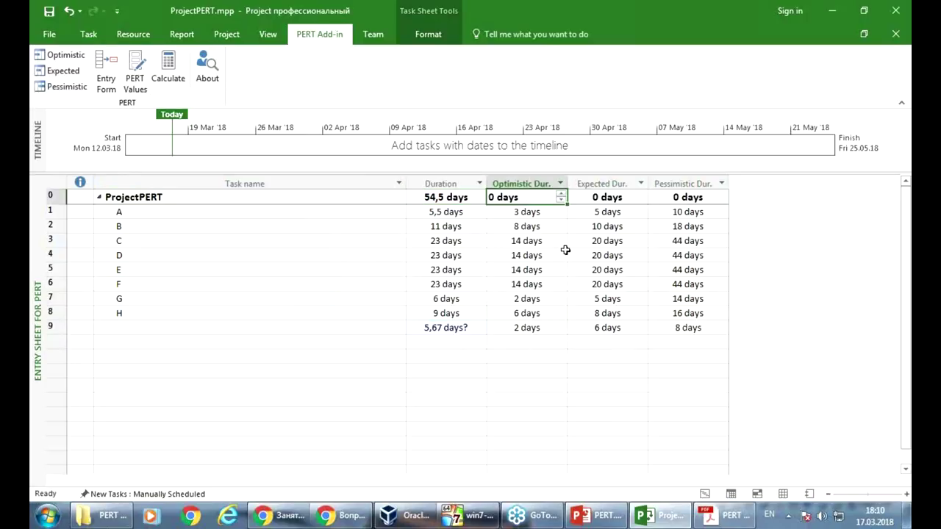
{"action": "left_click", "coordinate": [539, 212]}
{"action": "left_click_drag", "start_coordinate": [541, 234], "coordinate": [542, 331]}
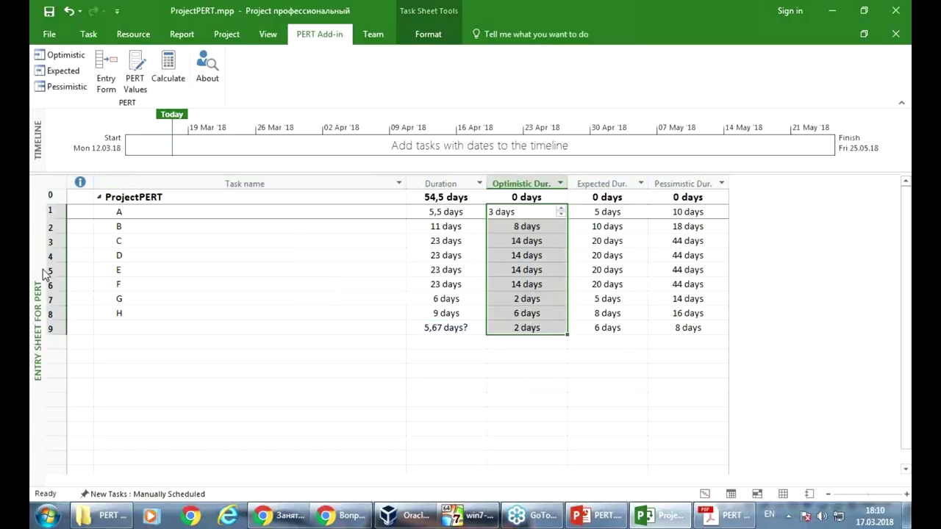
Compare Project 2007's pessimistic Gantt in the virtual machine with the expected, pessimistic and optimistic views of ProjectPERT.mpp
{"action": "left_click", "coordinate": [463, 518]}
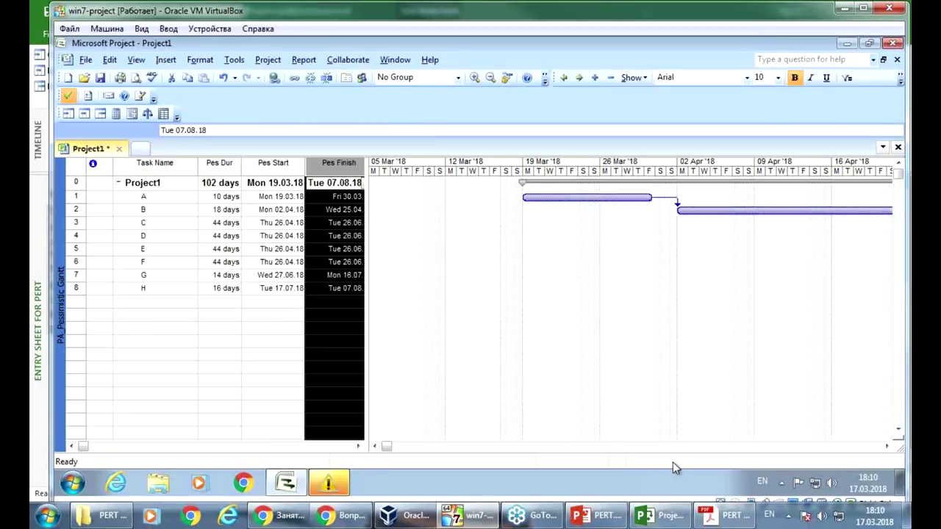
{"action": "left_click", "coordinate": [668, 512]}
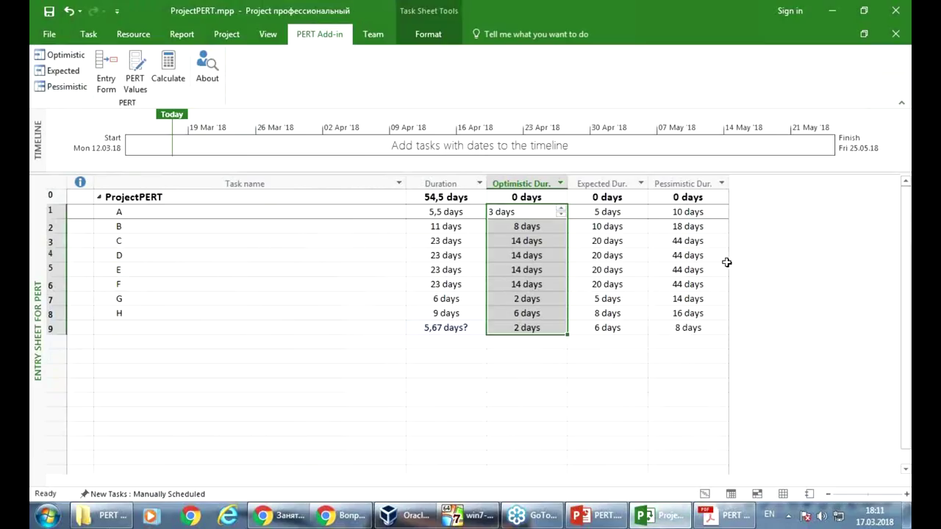
{"action": "left_click", "coordinate": [62, 71]}
{"action": "left_click", "coordinate": [70, 87]}
{"action": "left_click", "coordinate": [64, 56]}
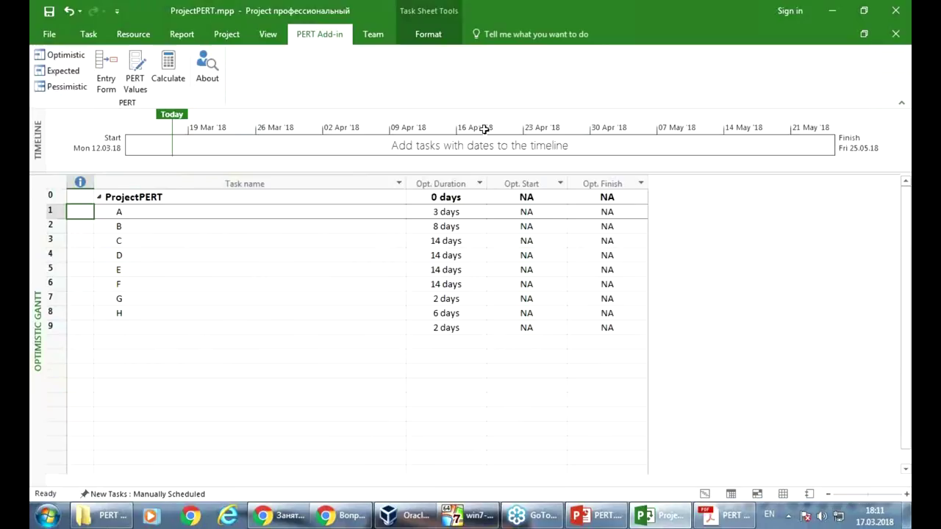
Review the 2013 and 2016 PERT add-in links on slide 14 of PERT.pptx in PowerPoint, alternating with ProjectPERT.mpp in Project
{"action": "left_click", "coordinate": [582, 507]}
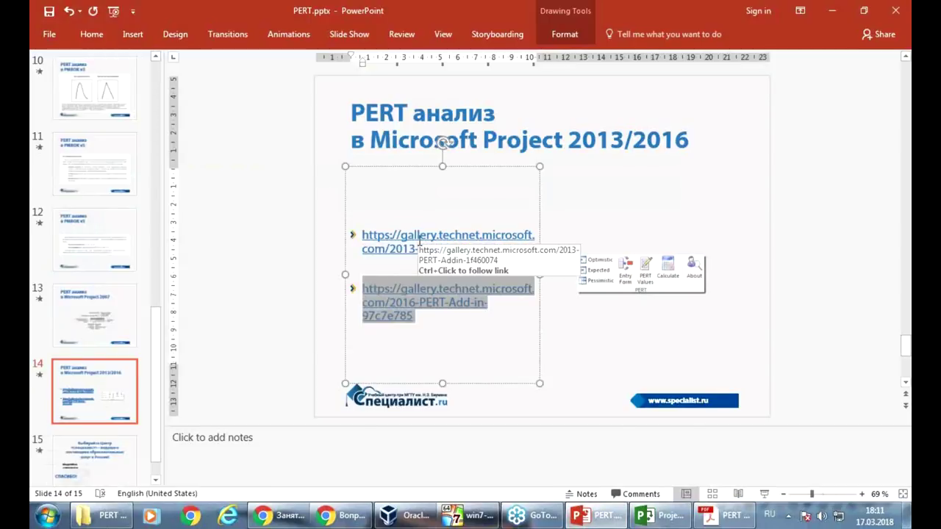
{"action": "left_click", "coordinate": [426, 288]}
{"action": "left_click", "coordinate": [845, 315]}
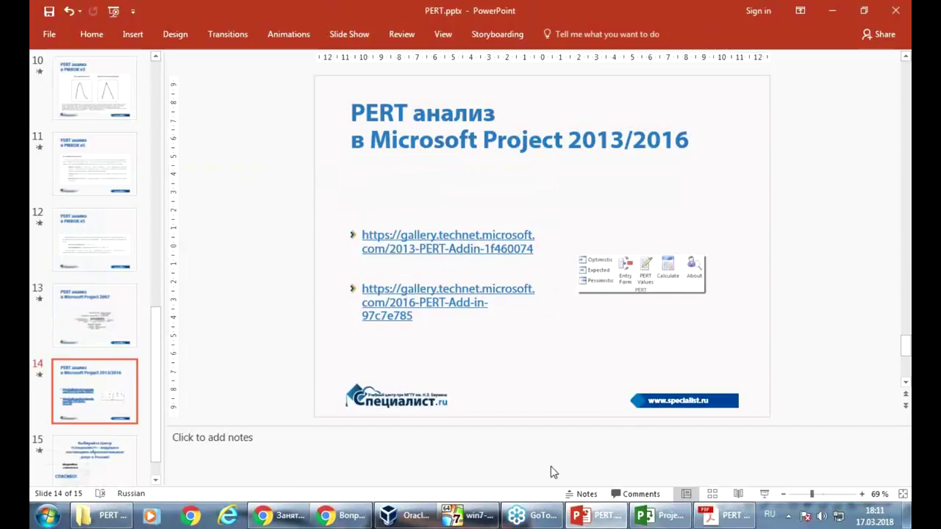
{"action": "left_click", "coordinate": [660, 515]}
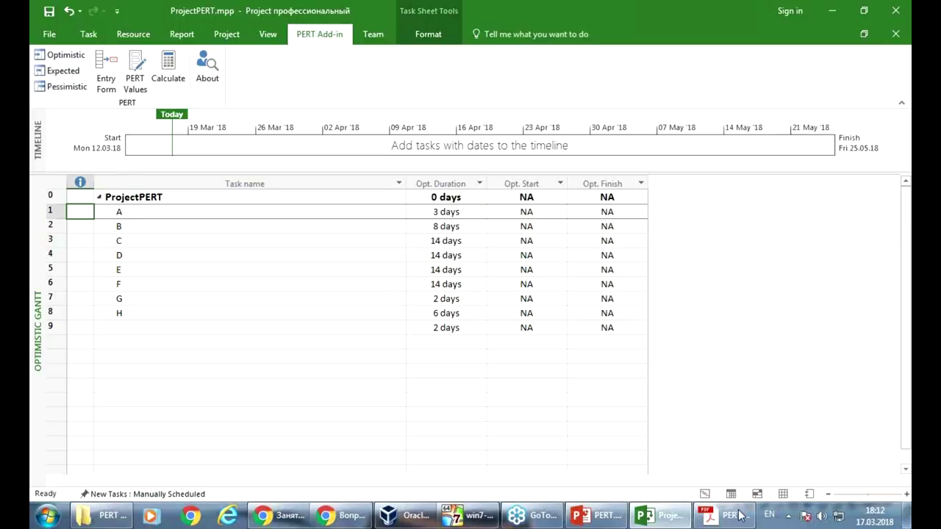
{"action": "left_click", "coordinate": [595, 517]}
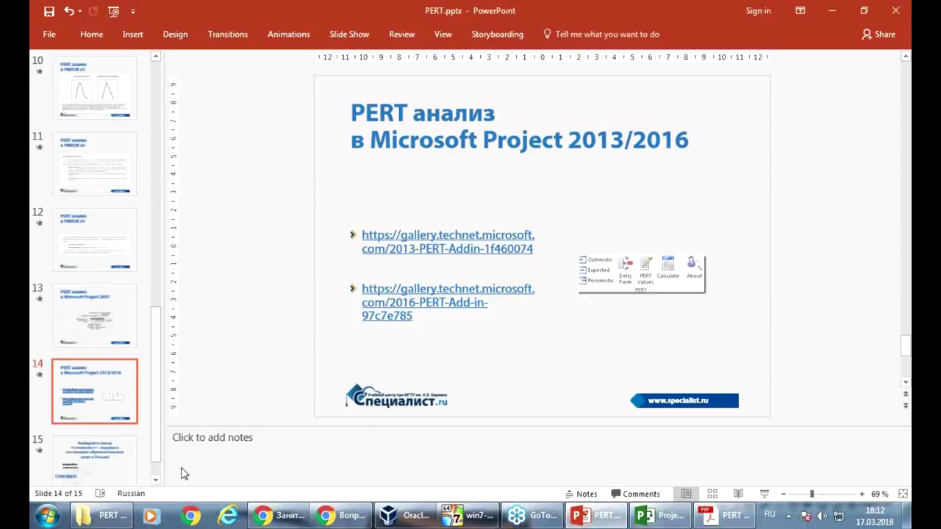
{"action": "scroll", "coordinate": [154, 421], "scroll_direction": "down", "scroll_amount": 1}
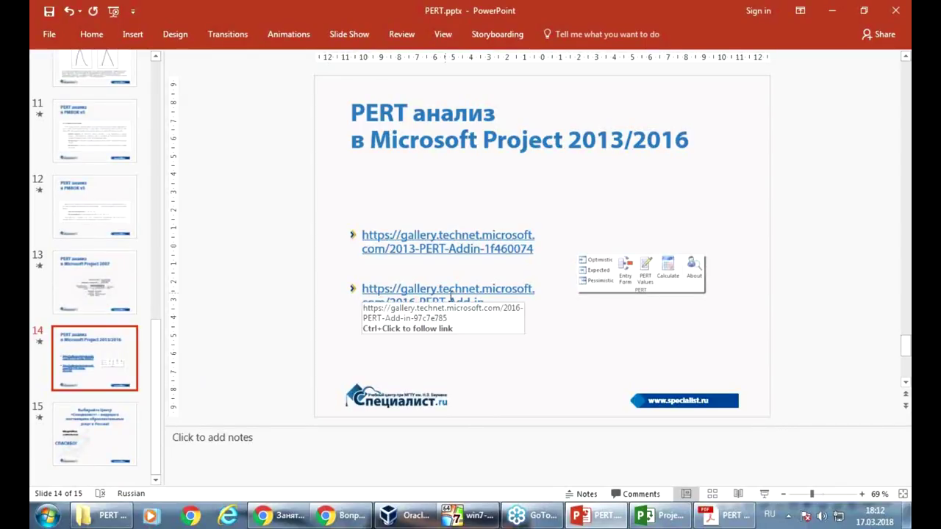
{"action": "left_click", "coordinate": [649, 513]}
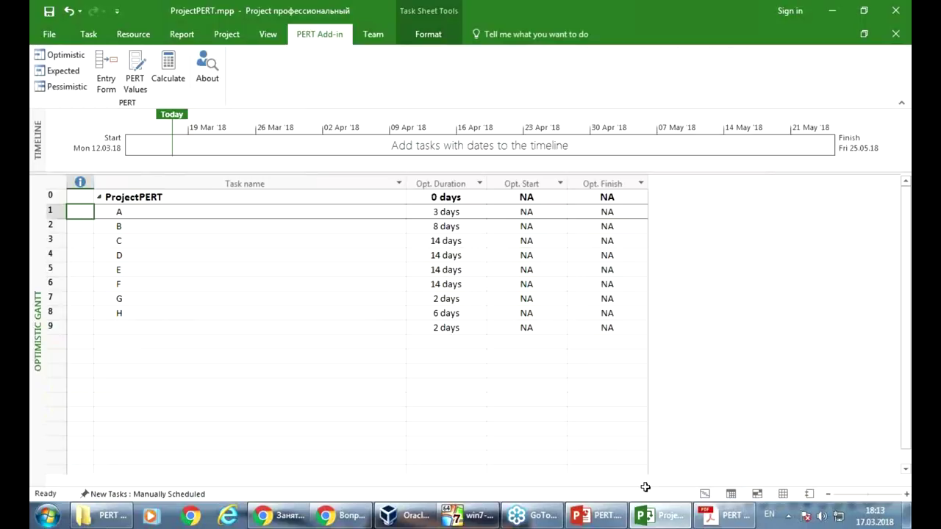
Switch to PERT.pptx in PowerPoint and display its title slide
{"action": "left_click", "coordinate": [599, 519]}
{"action": "left_click_drag", "start_coordinate": [157, 370], "coordinate": [126, 84]}
{"action": "left_click", "coordinate": [127, 83]}
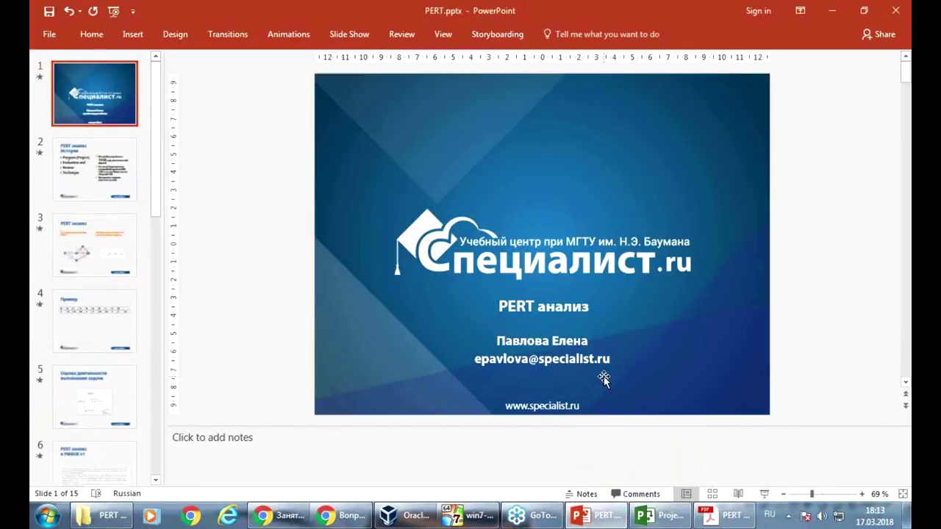